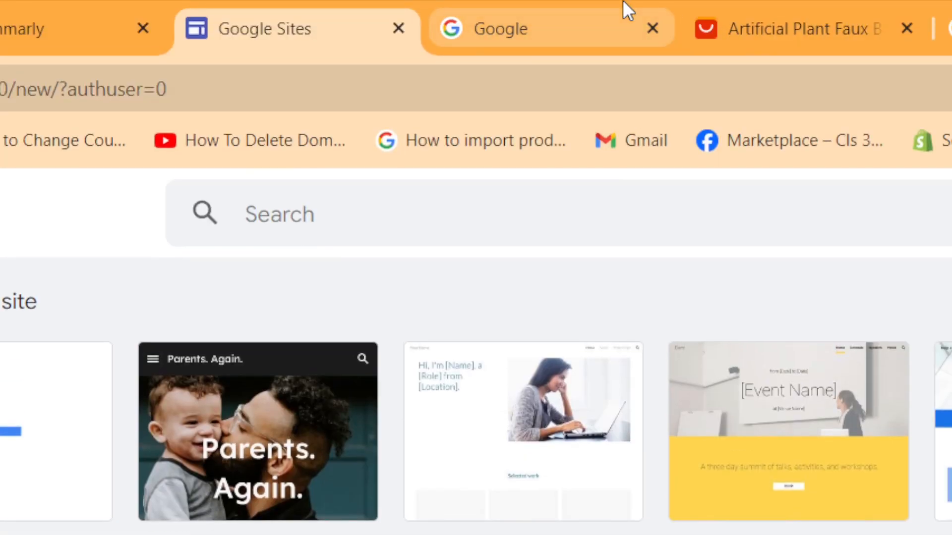
# Step: Search Google for 'Google Site' and open the Google Sites sign-in result
pyautogui.click(623, 10)
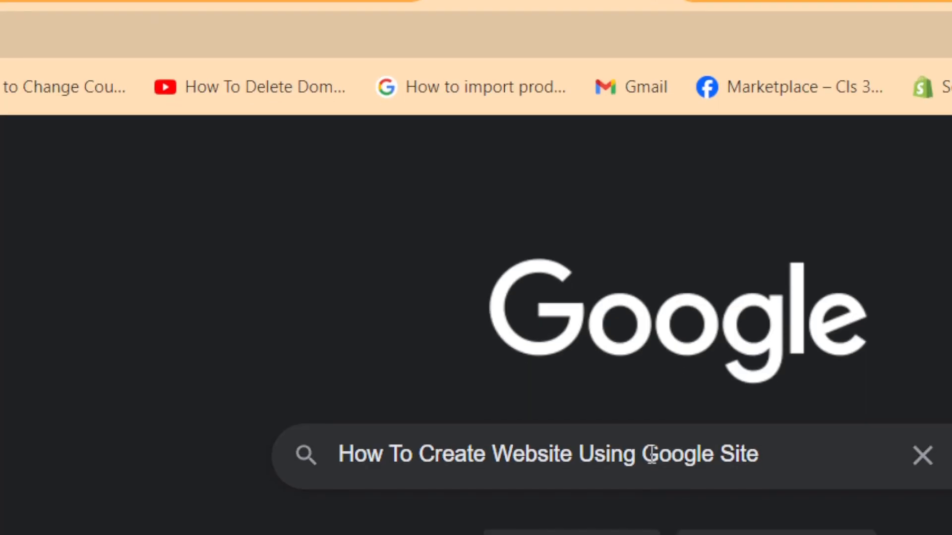
pyautogui.moveTo(642, 506); pyautogui.dragTo(858, 505)
pyautogui.hotkey('ctrl', 'c')
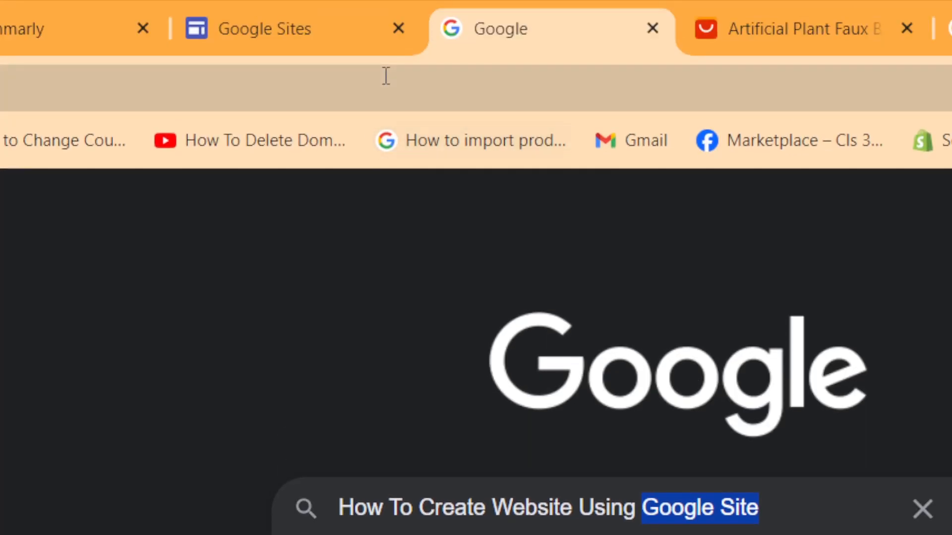
pyautogui.click(385, 29)
pyautogui.hotkey('ctrl', 'v')
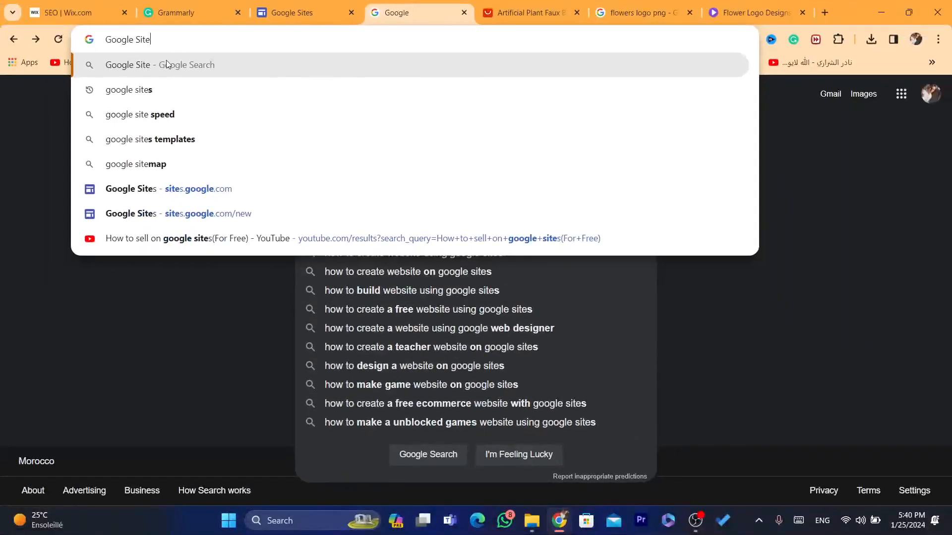
pyautogui.click(165, 63)
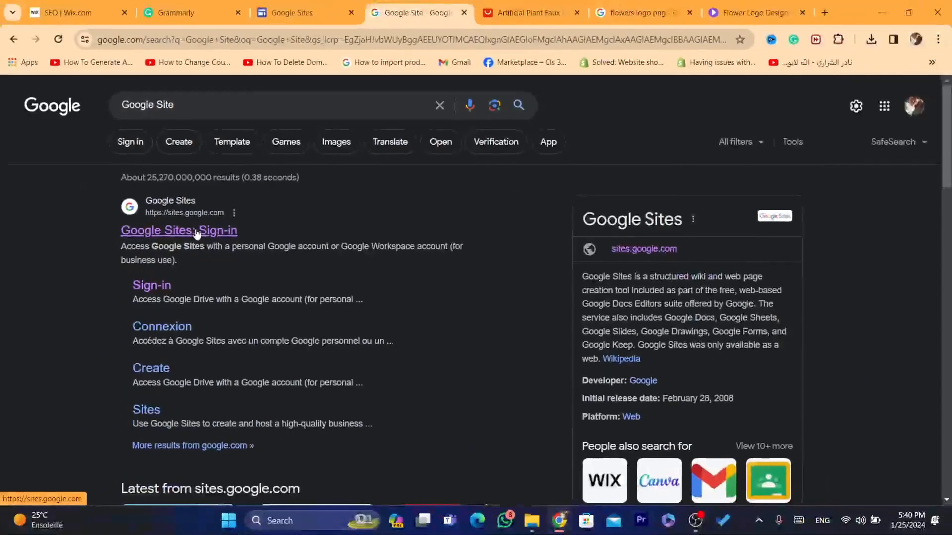
pyautogui.click(216, 461)
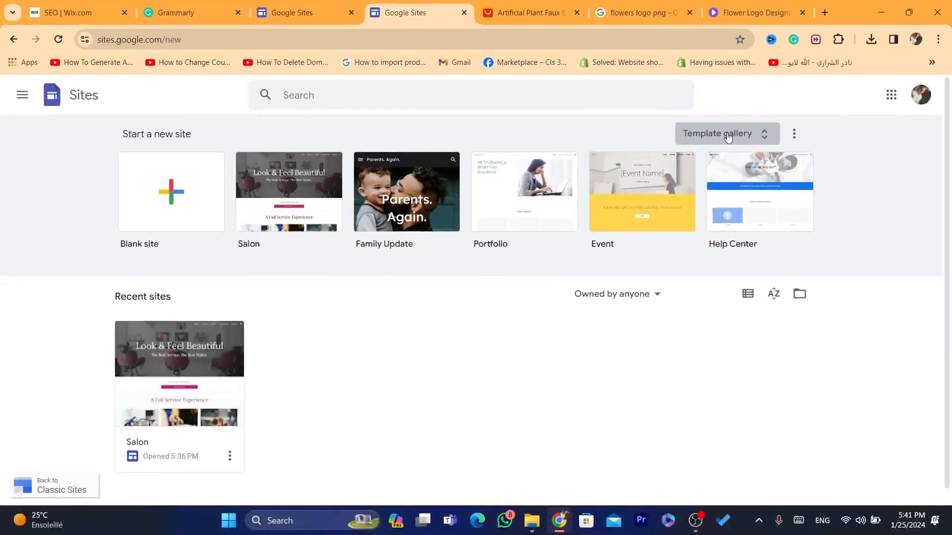
# Step: Open the full template gallery and scroll down to the Small business templates such as Restaurant
pyautogui.click(850, 144)
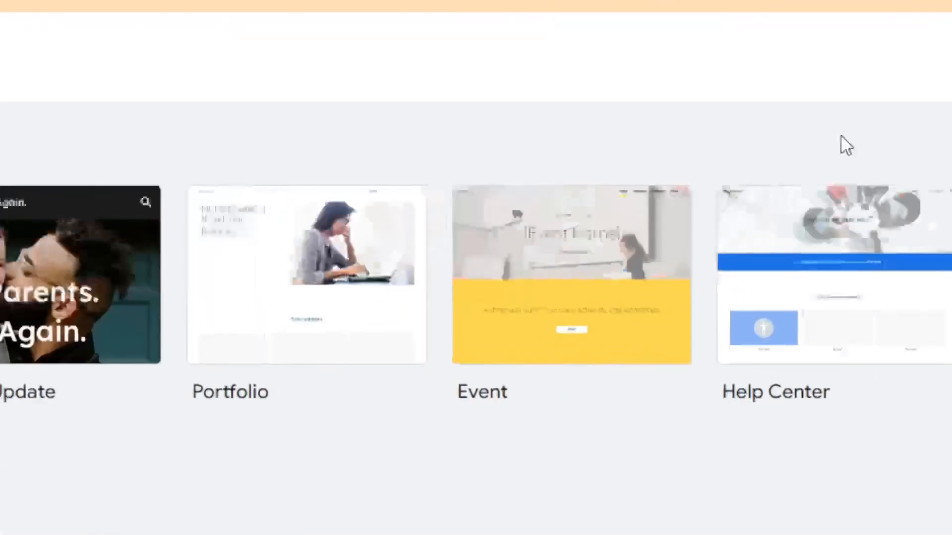
pyautogui.moveTo(933, 169); pyautogui.dragTo(937, 200)
pyautogui.moveTo(922, 291); pyautogui.dragTo(920, 455)
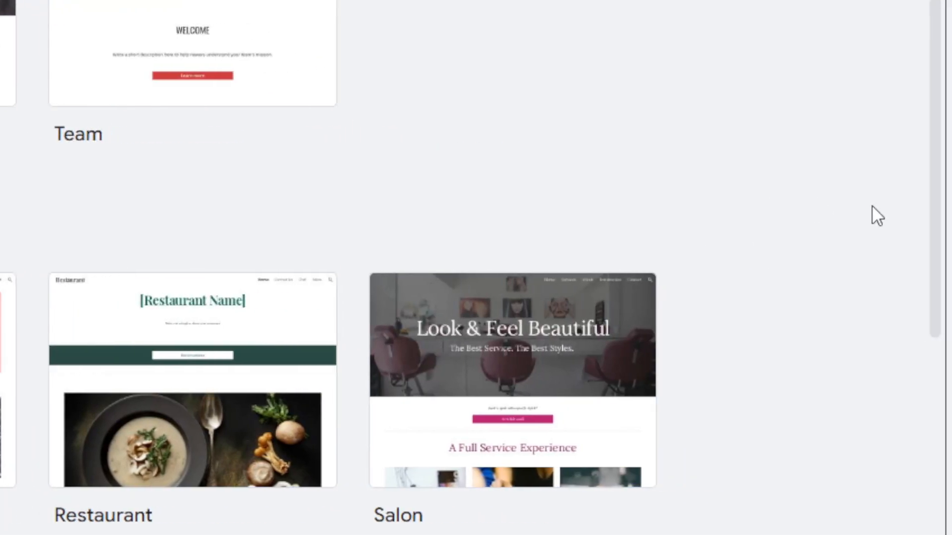
pyautogui.moveTo(918, 255); pyautogui.dragTo(881, 452)
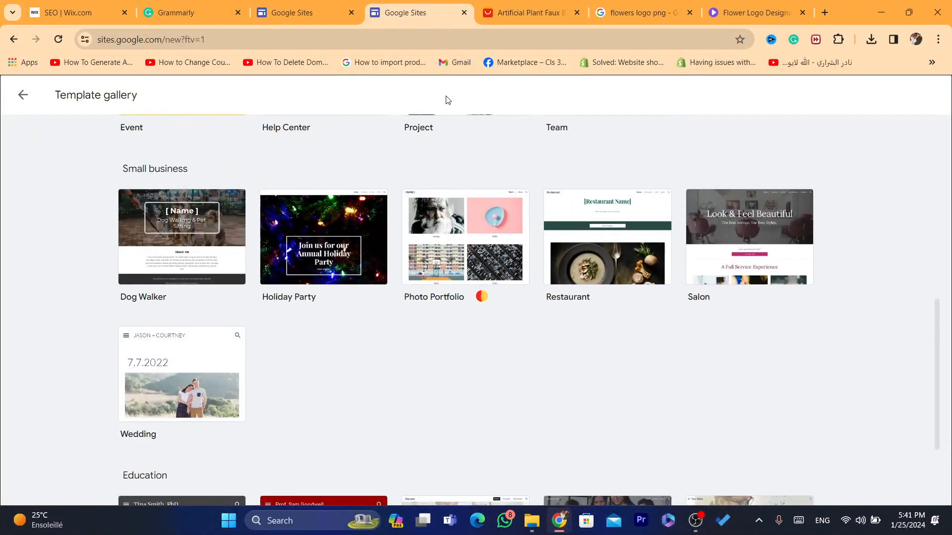
# Step: Create a new site from the Restaurant template, then select and deselect the [Restaurant Name] heading
pyautogui.click(403, 40)
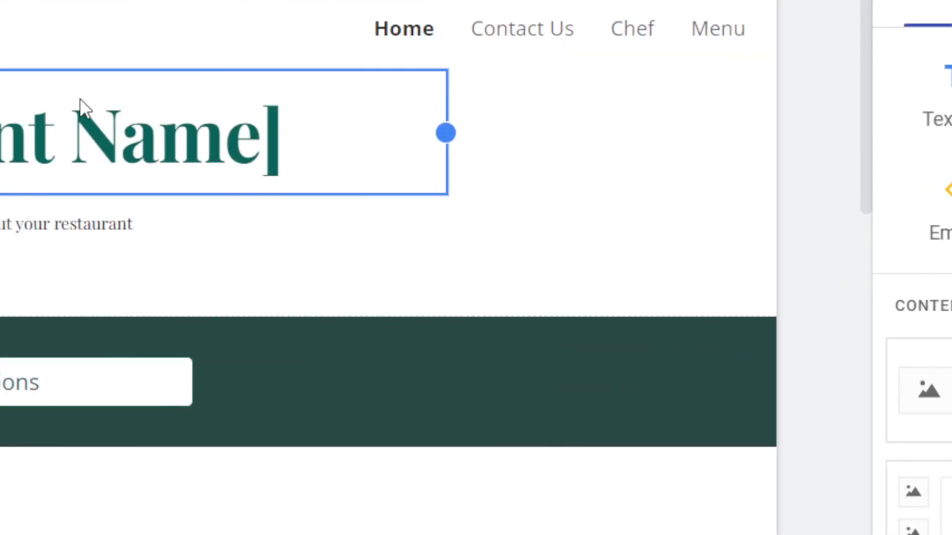
pyautogui.tripleClick(122, 137)
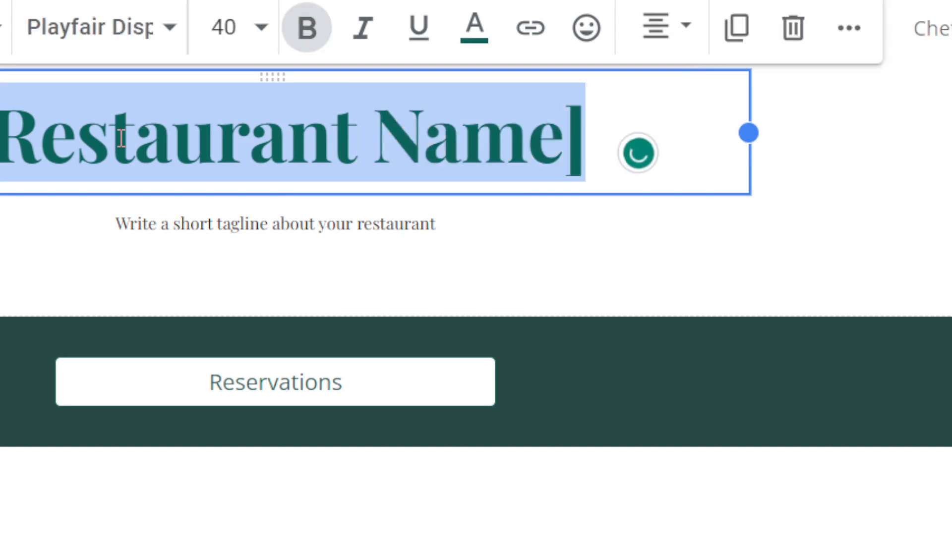
pyautogui.click(487, 176)
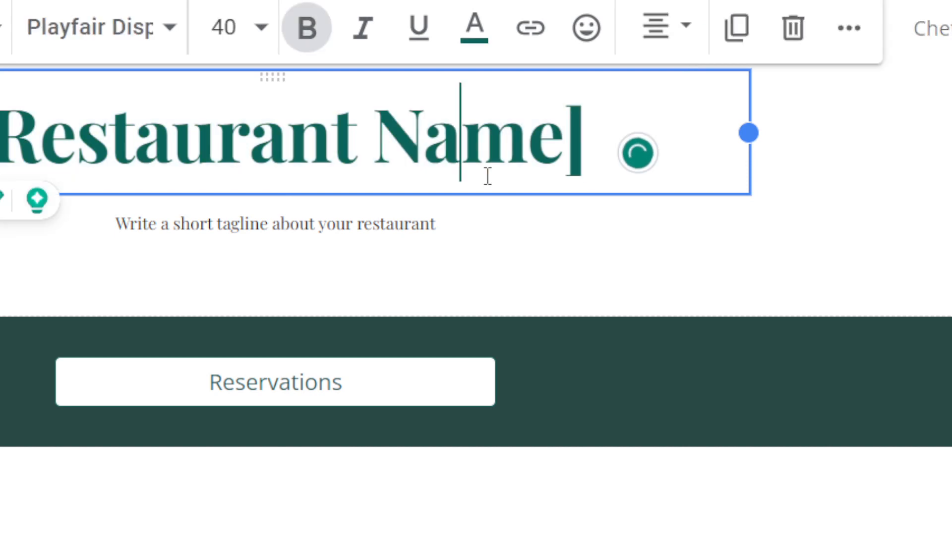
pyautogui.click(876, 162)
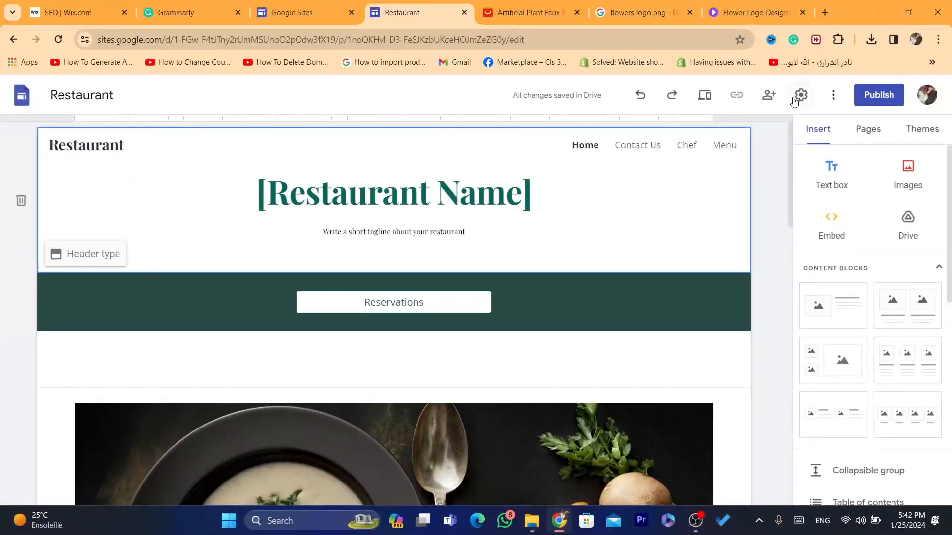
# Step: In Settings > Brand images, upload the rose flower image from the Desktop as the site logo
pyautogui.click(802, 95)
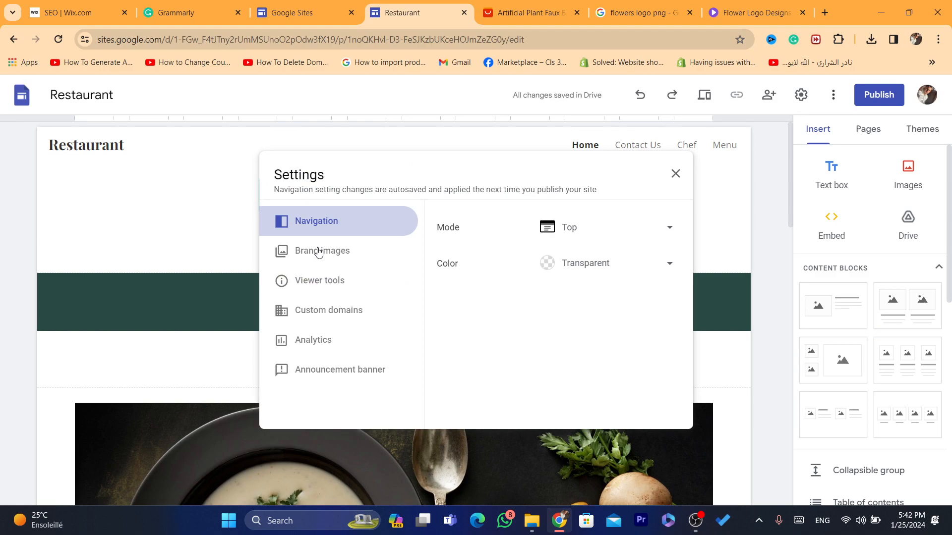
pyautogui.click(325, 255)
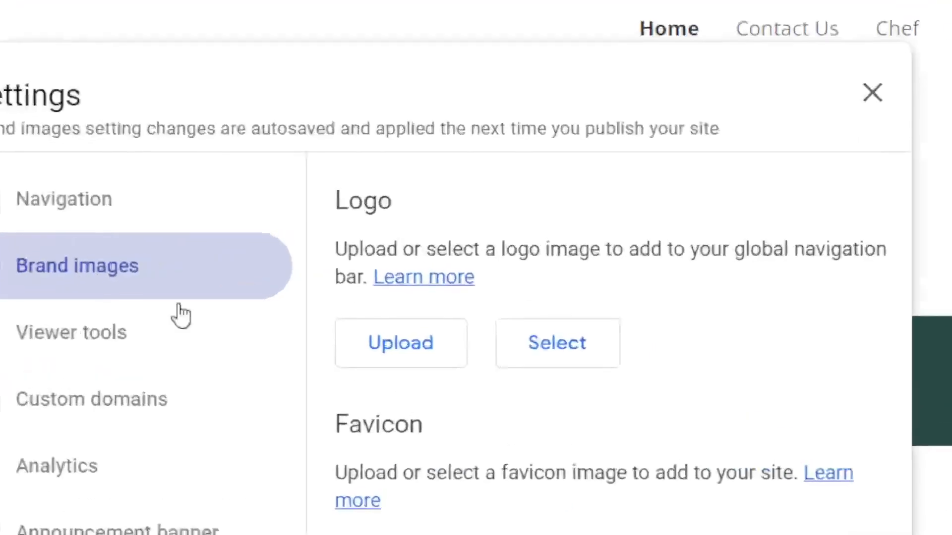
pyautogui.moveTo(340, 201); pyautogui.dragTo(385, 200)
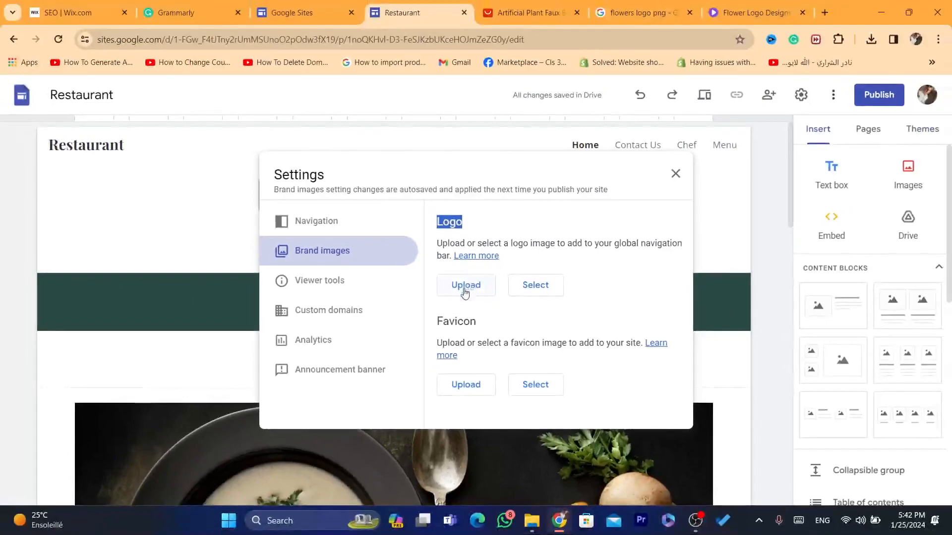
pyautogui.click(465, 286)
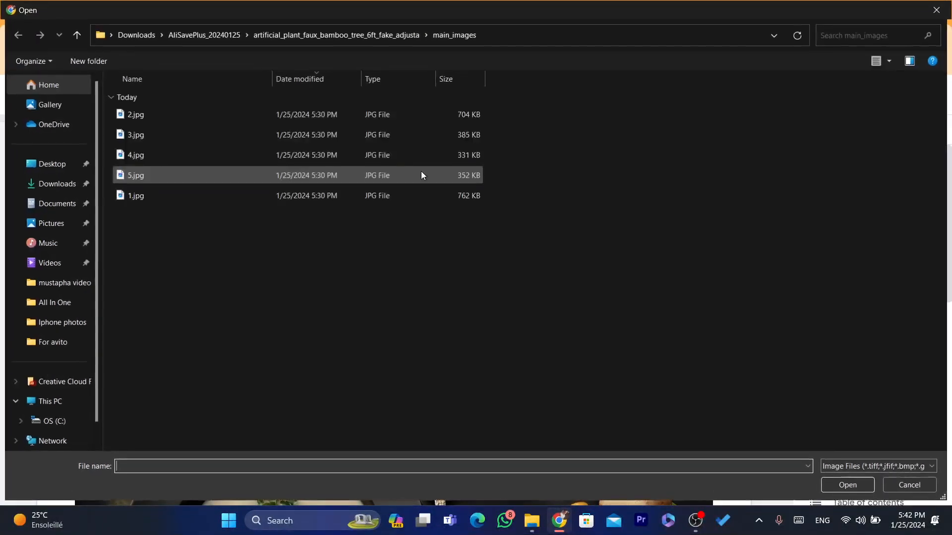
pyautogui.click(44, 164)
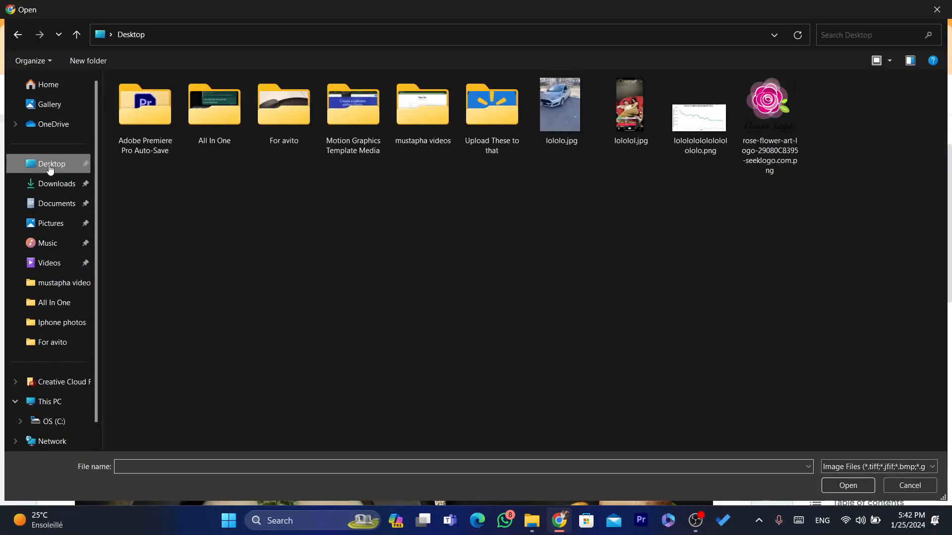
pyautogui.doubleClick(762, 115)
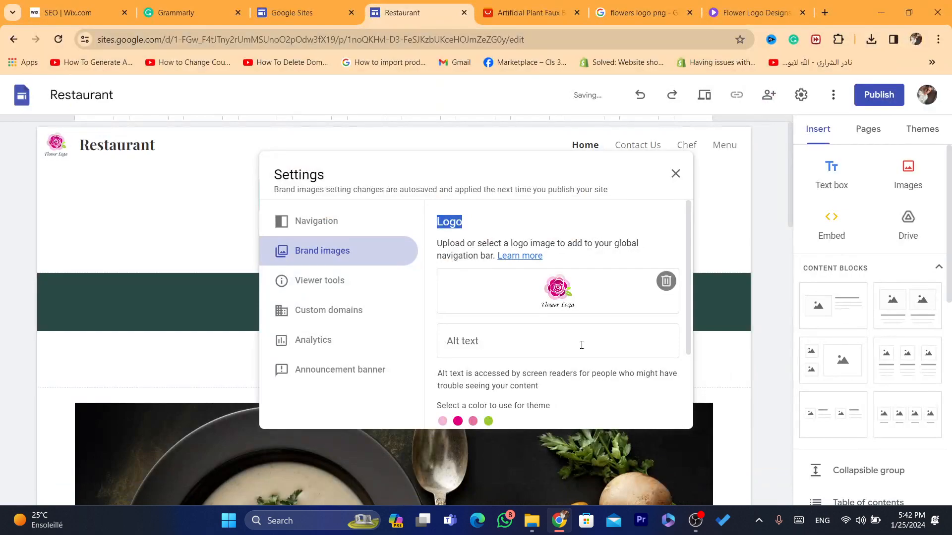
# Step: Set the logo's alt text to 'Flowers' and close the settings
pyautogui.click(466, 347)
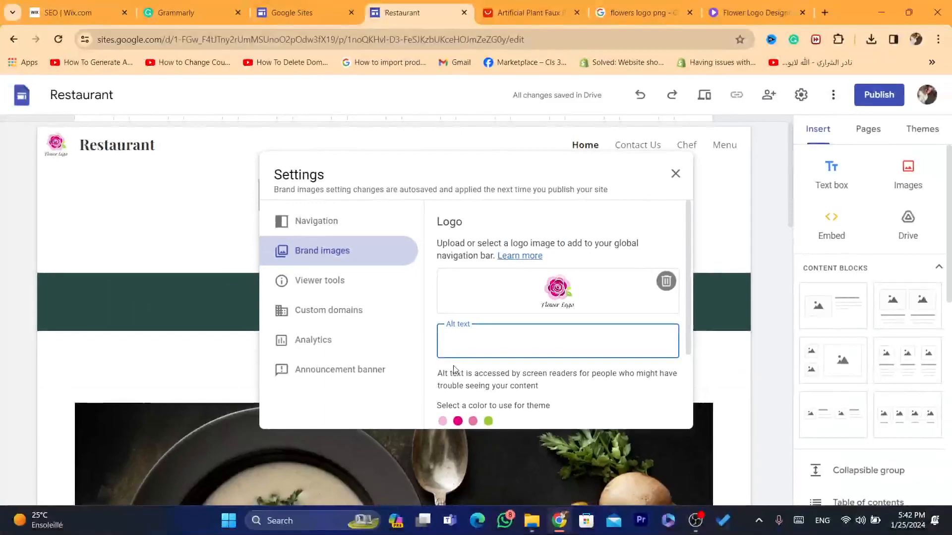
pyautogui.moveTo(378, 479); pyautogui.dragTo(640, 512)
pyautogui.click(573, 388)
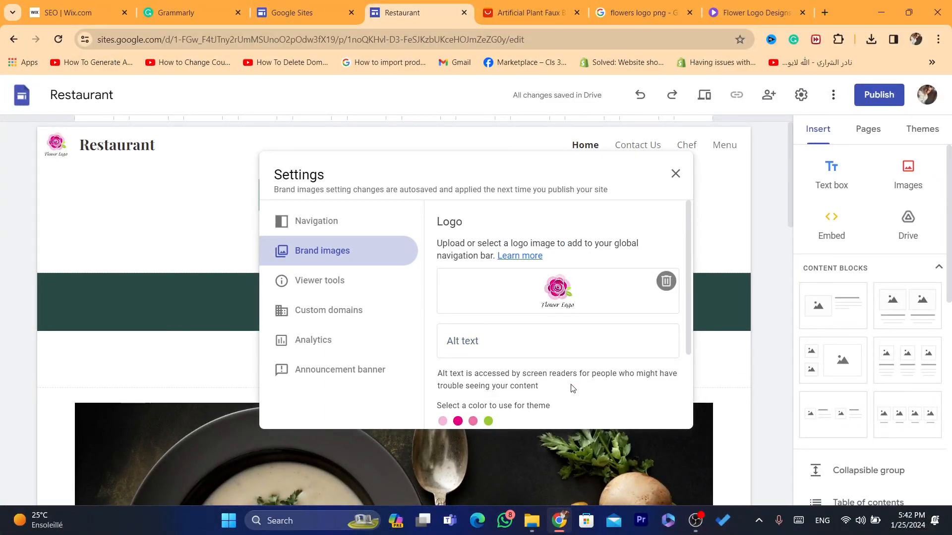
pyautogui.click(495, 348)
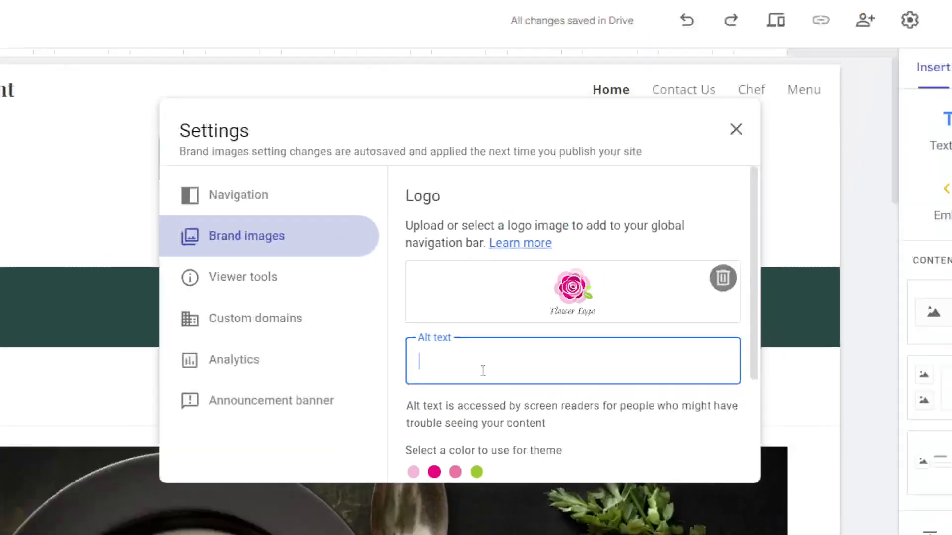
pyautogui.write('Flowers')
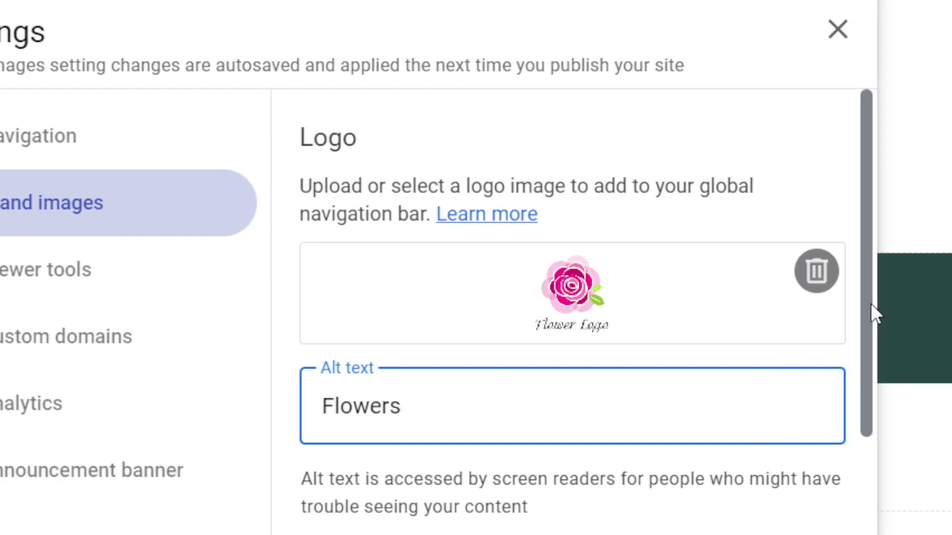
pyautogui.moveTo(901, 319); pyautogui.dragTo(872, 456)
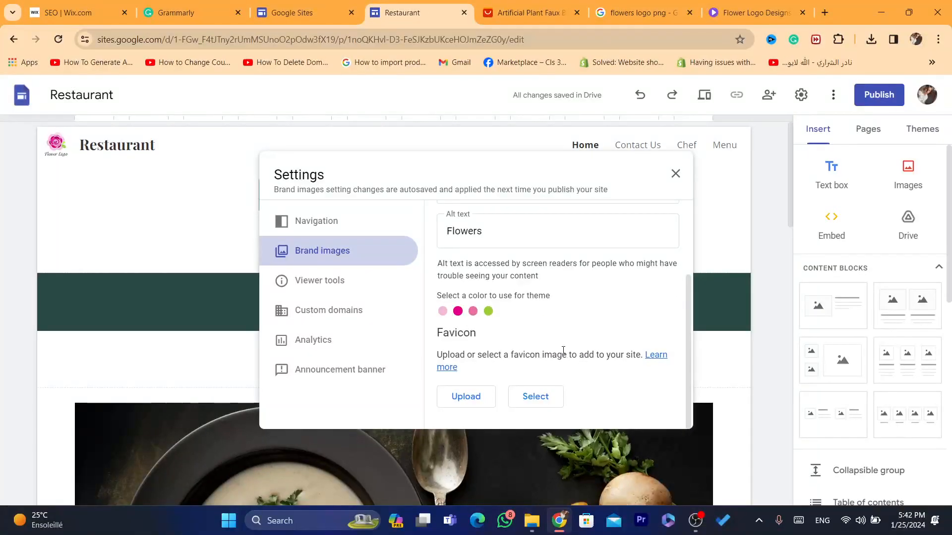
pyautogui.click(709, 388)
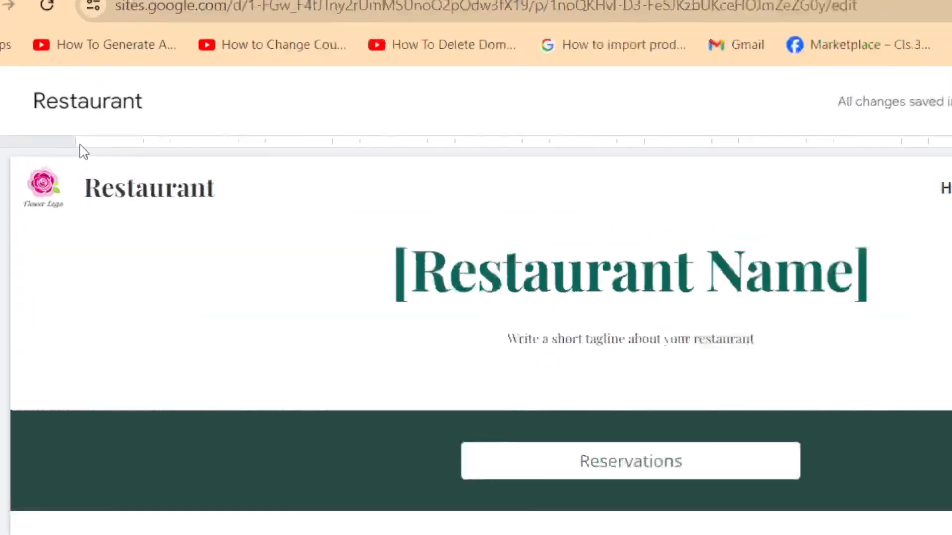
# Step: Reopen and close the logo settings from the header logo a few times
pyautogui.moveTo(57, 136)
pyautogui.click(79, 205)
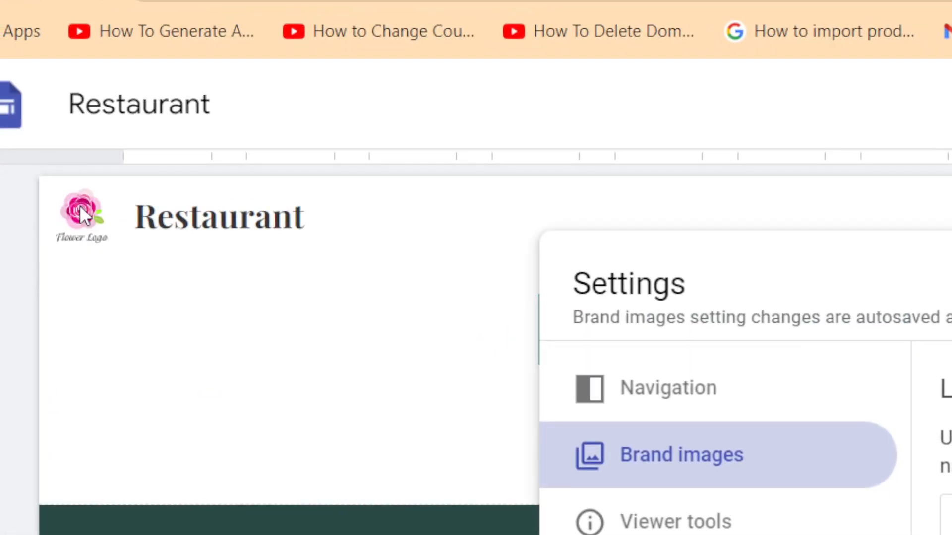
pyautogui.click(873, 281)
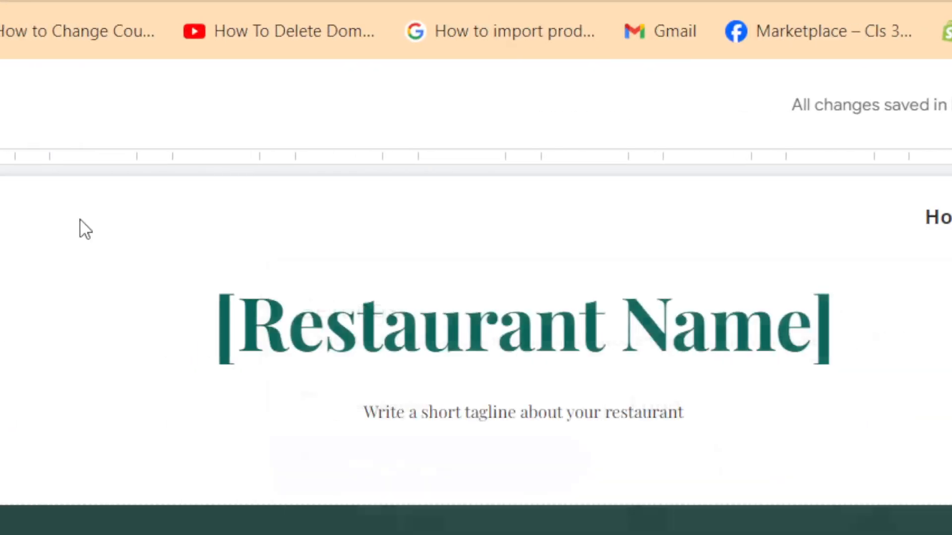
pyautogui.moveTo(125, 233)
pyautogui.click(47, 217)
pyautogui.click(82, 279)
pyautogui.click(106, 225)
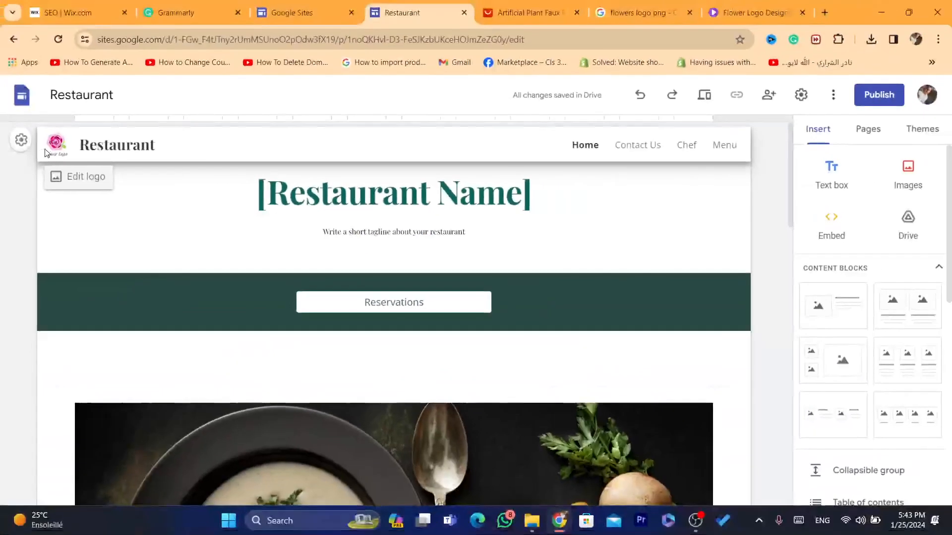
pyautogui.doubleClick(100, 144)
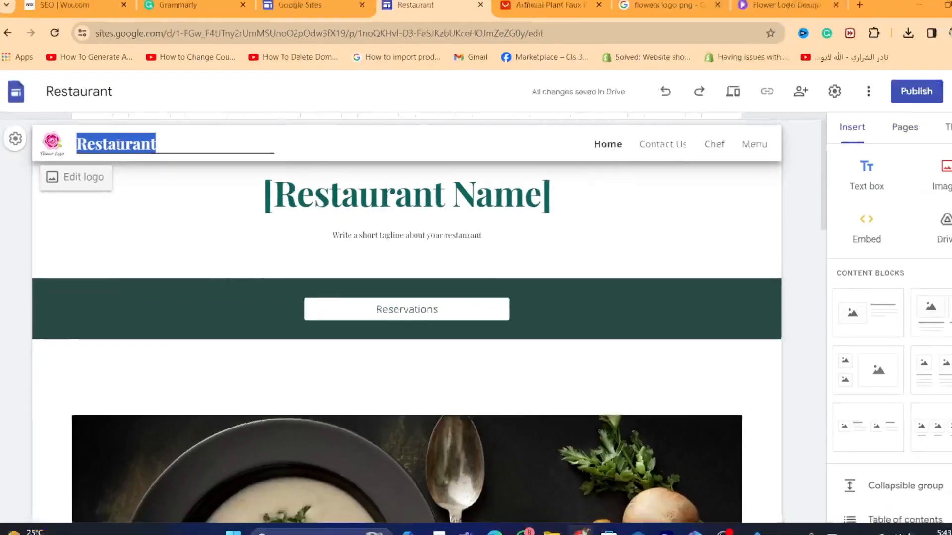
pyautogui.write('F')
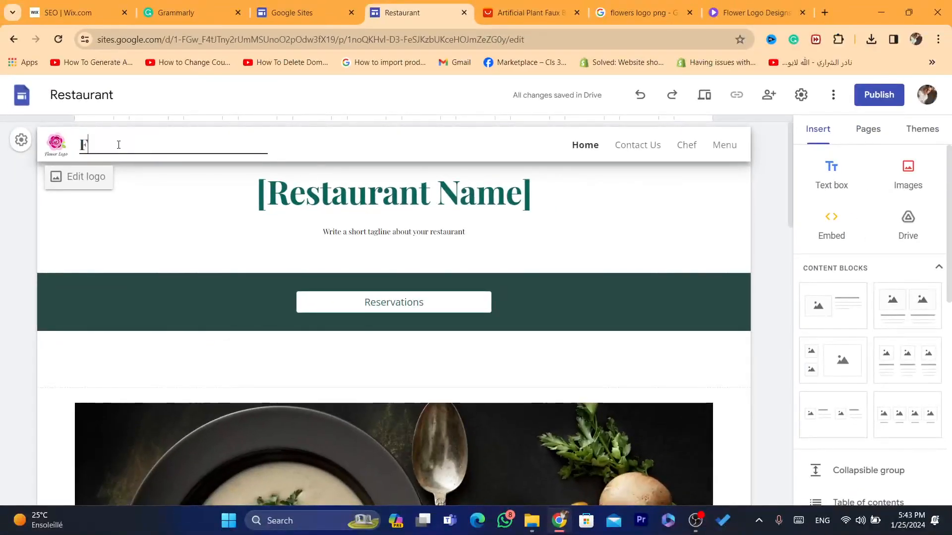
pyautogui.write('LOWERS')
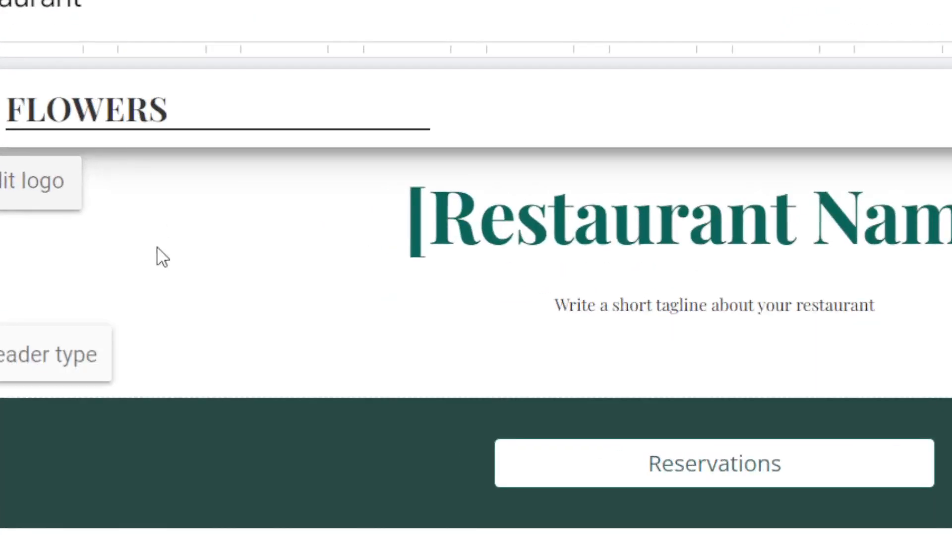
pyautogui.click(74, 107)
pyautogui.doubleClick(74, 107)
pyautogui.click(207, 119)
pyautogui.click(81, 113)
pyautogui.write('Your')
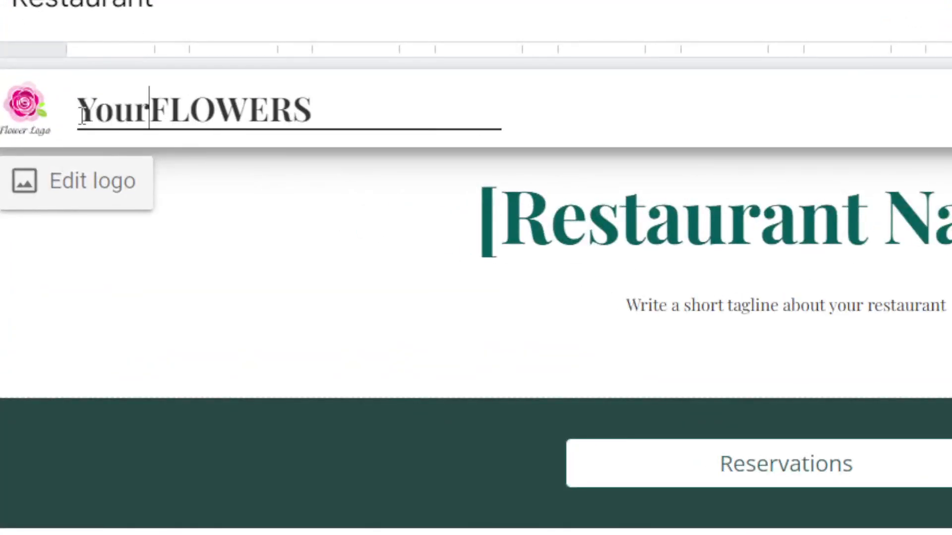
pyautogui.click(195, 203)
pyautogui.click(709, 192)
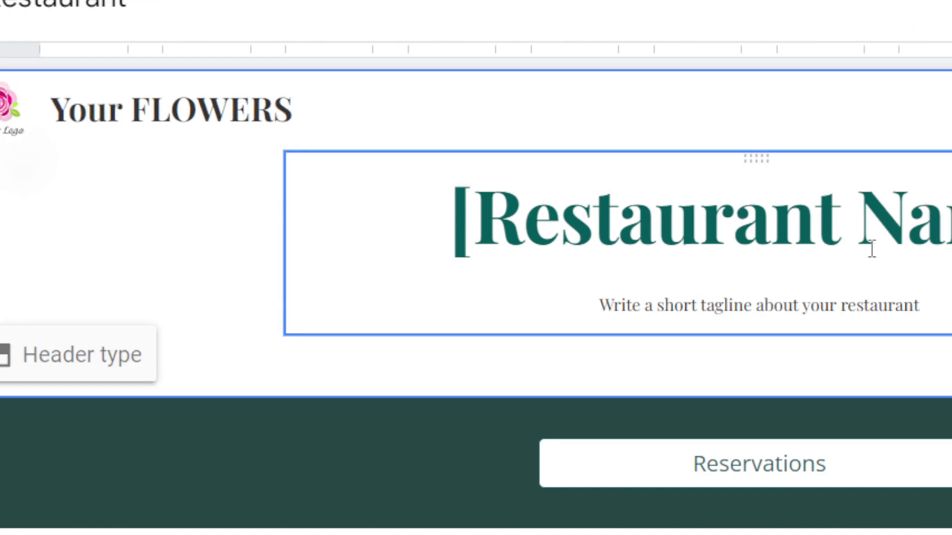
# Step: Replace the [Restaurant Name] title with 'Get Your Dream flowers' and widen its box to fit one line
pyautogui.tripleClick(699, 228)
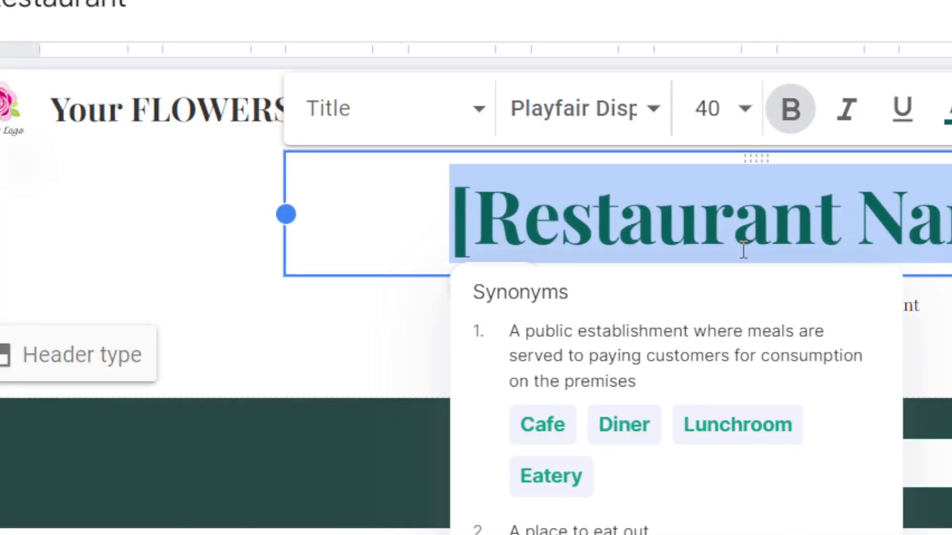
pyautogui.press('BackSpace')
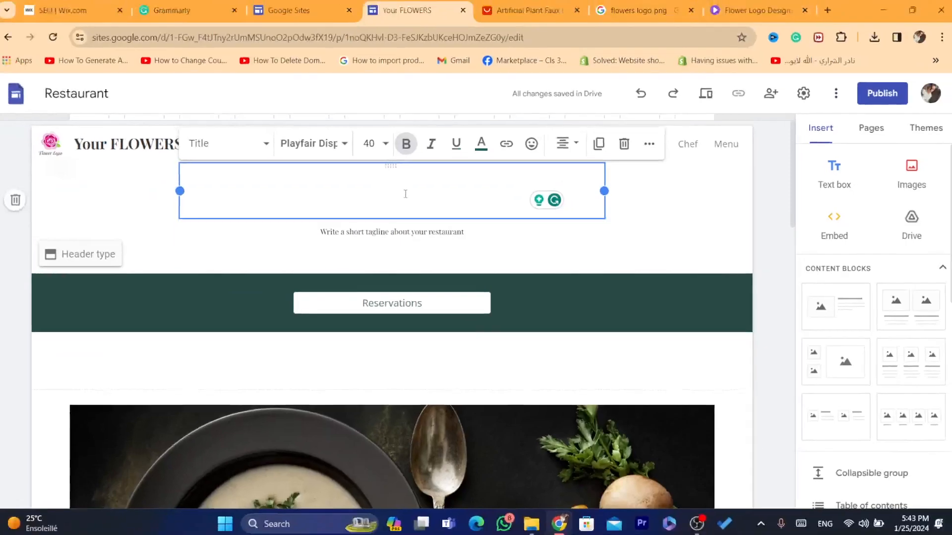
pyautogui.write('Get Yo')
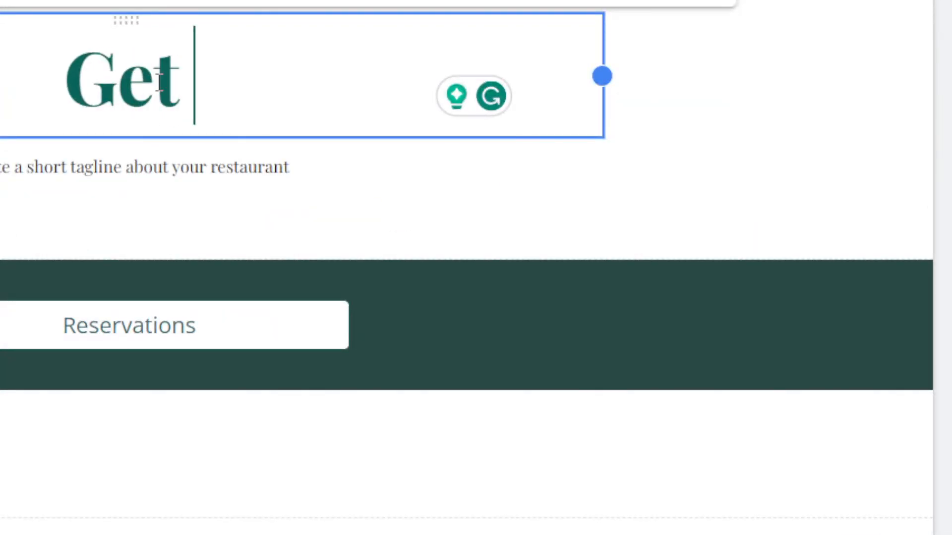
pyautogui.write('ur Dr')
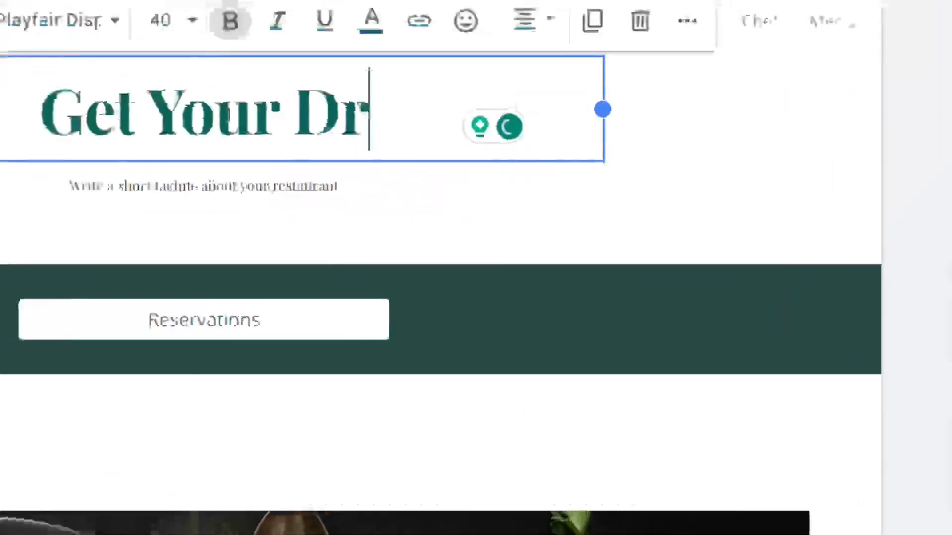
pyautogui.write('eam')
pyautogui.write(' fo')
pyautogui.press('BackSpace')
pyautogui.write('lowers')
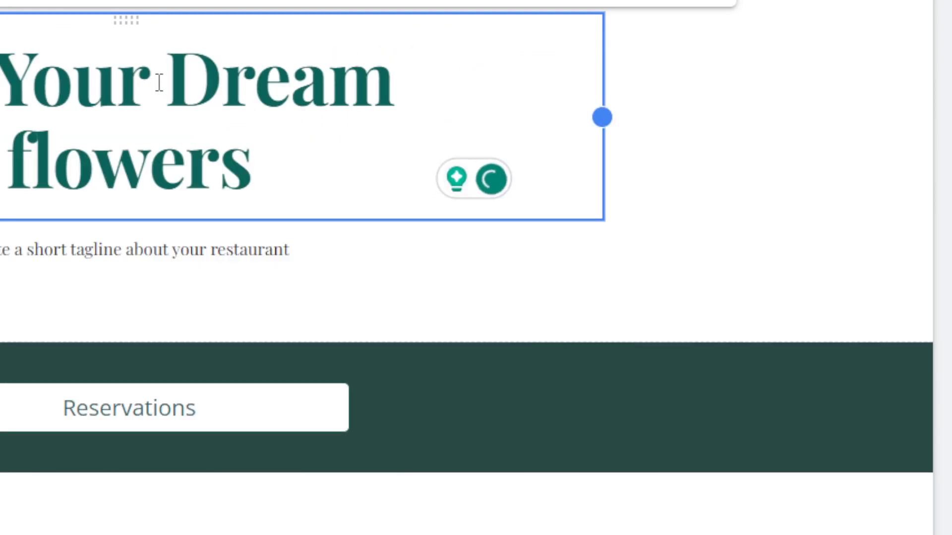
pyautogui.moveTo(601, 116); pyautogui.dragTo(654, 109)
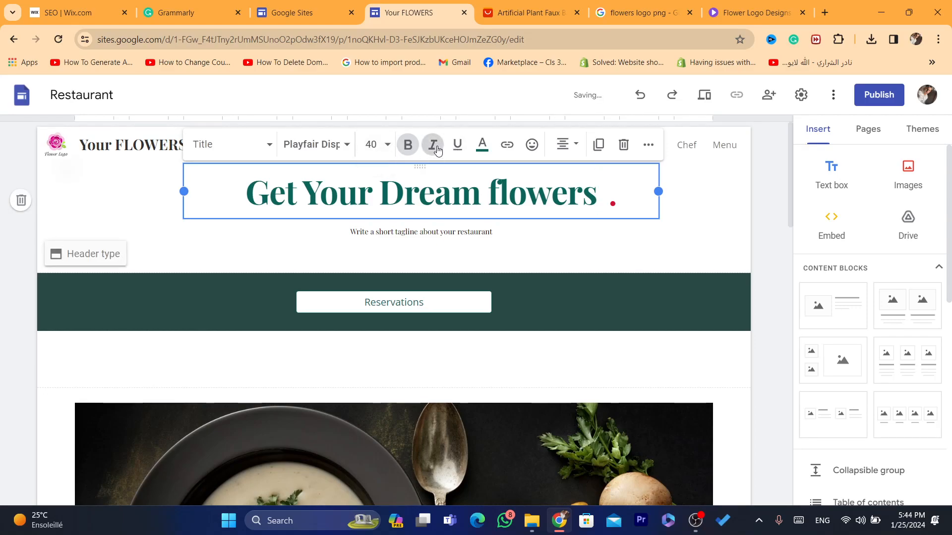
# Step: Make the title italic, insert and then undo a grin emoji, and select the word 'Google'
pyautogui.tripleClick(472, 191)
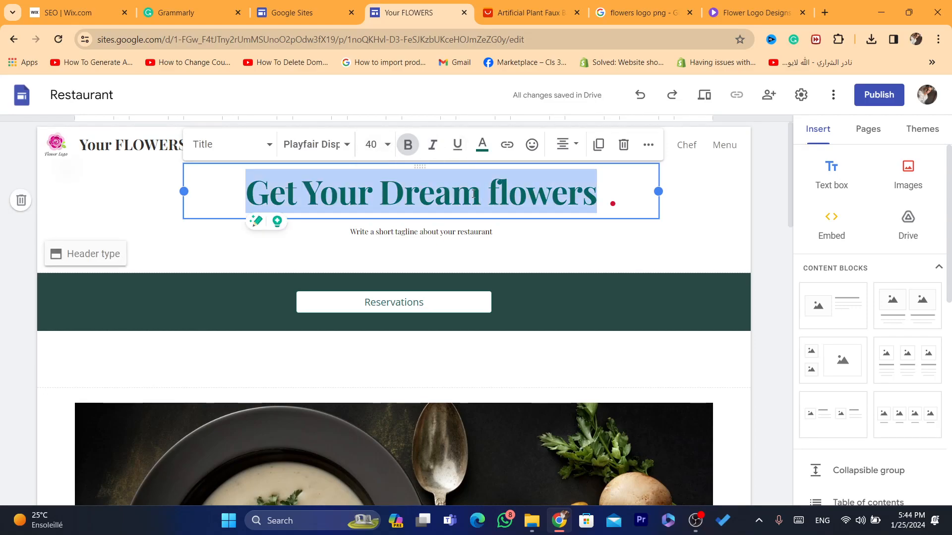
pyautogui.click(441, 152)
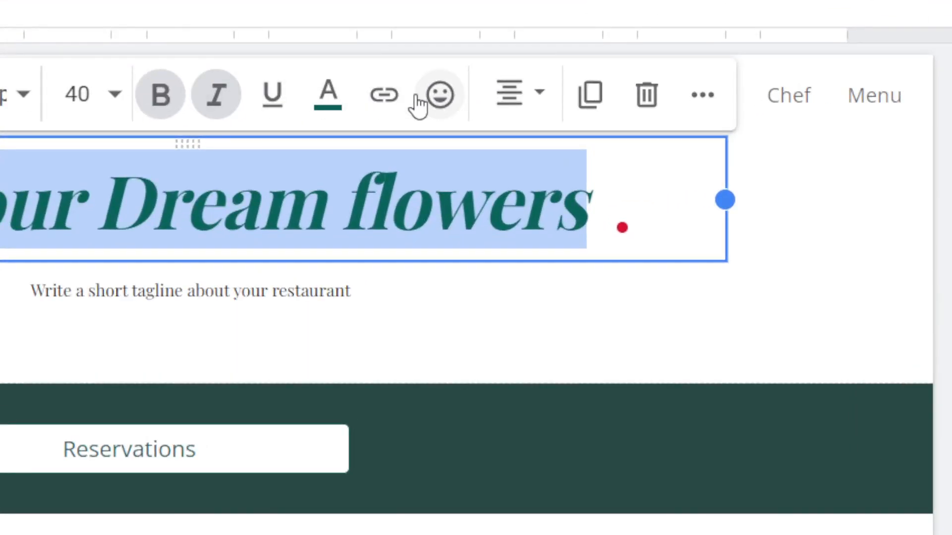
pyautogui.click(450, 107)
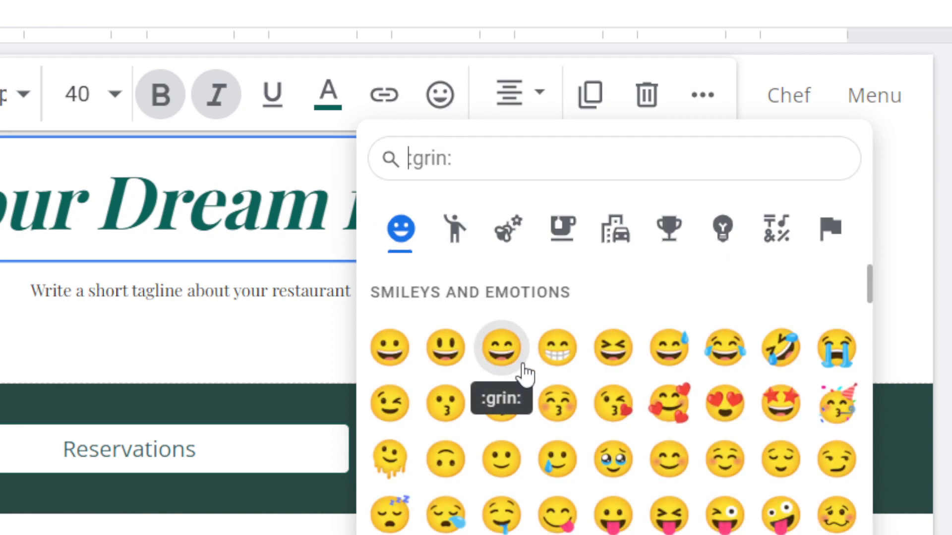
pyautogui.click(501, 349)
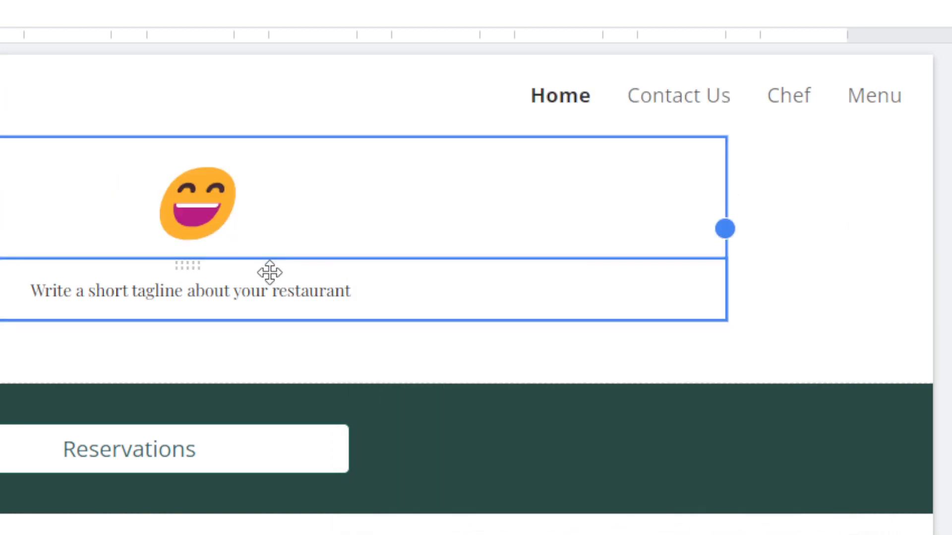
pyautogui.doubleClick(232, 208)
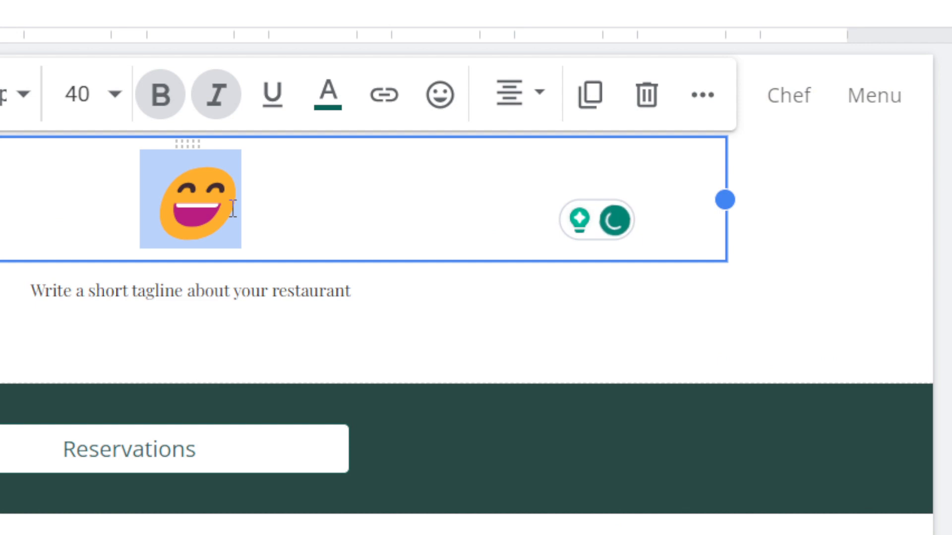
pyautogui.hotkey('ctrl', 'z')
pyautogui.doubleClick(214, 218)
# Step: Retype the header title as 'Get Your dream flowers'
pyautogui.press('BackSpace')
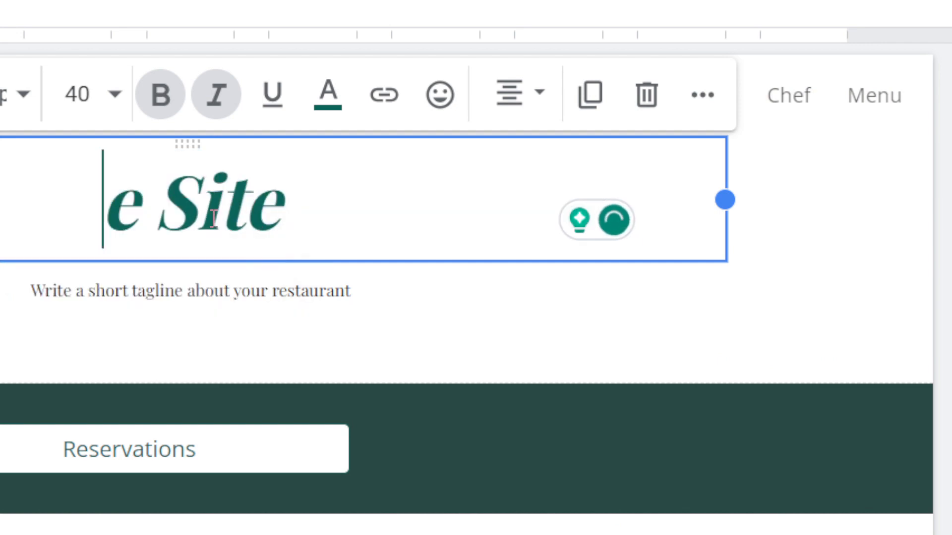
pyautogui.tripleClick(214, 218)
pyautogui.write('Gte')
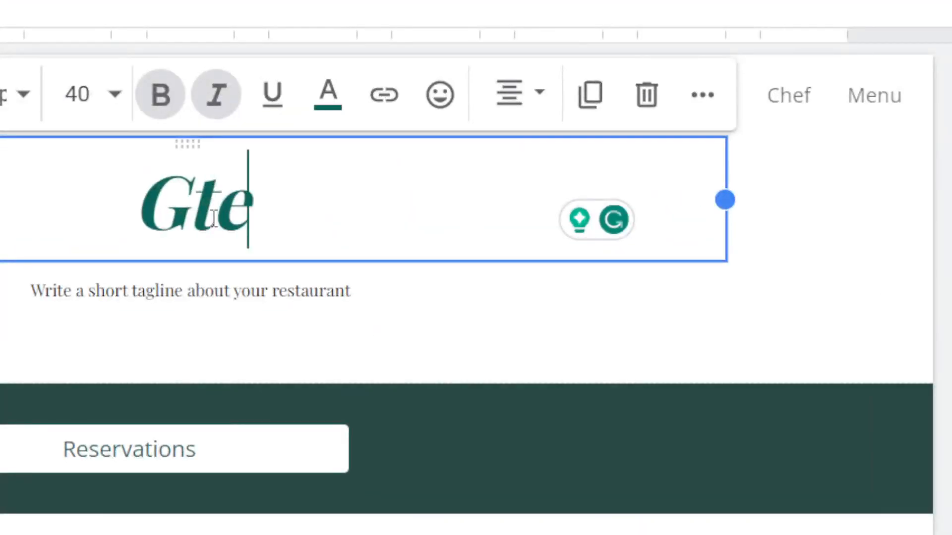
pyautogui.press('BackSpace')
pyautogui.press('BackSpace')
pyautogui.write('et ')
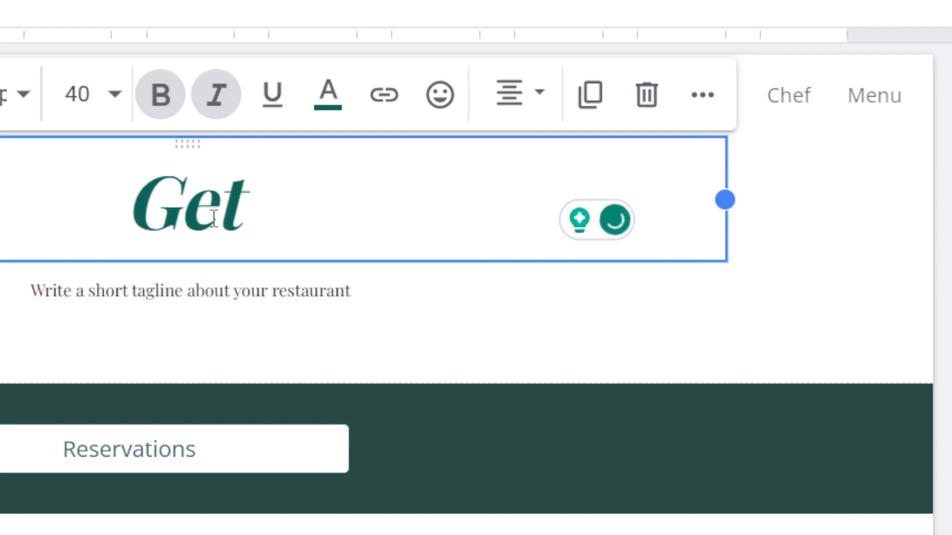
pyautogui.write('Your dream')
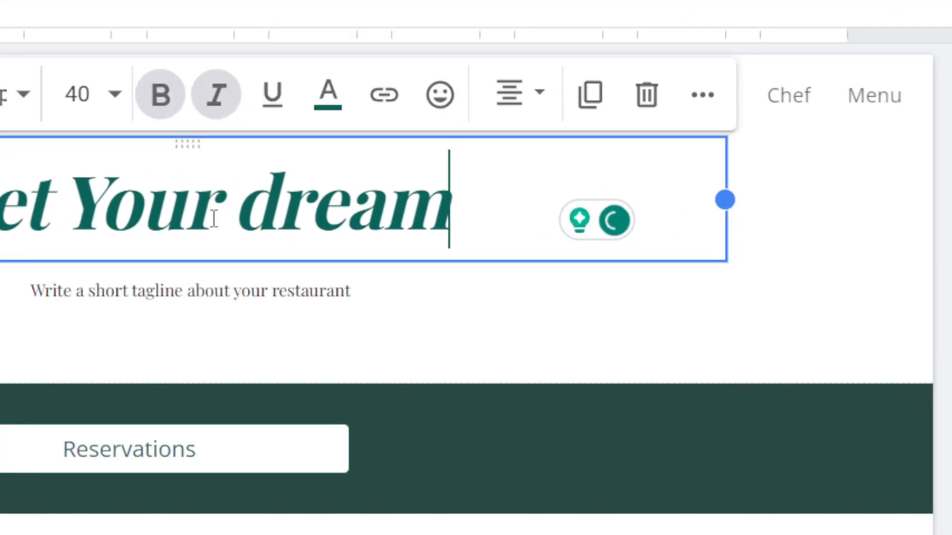
pyautogui.write(' flo')
pyautogui.press('BackSpace')
pyautogui.press('BackSpace')
pyautogui.write('lowers')
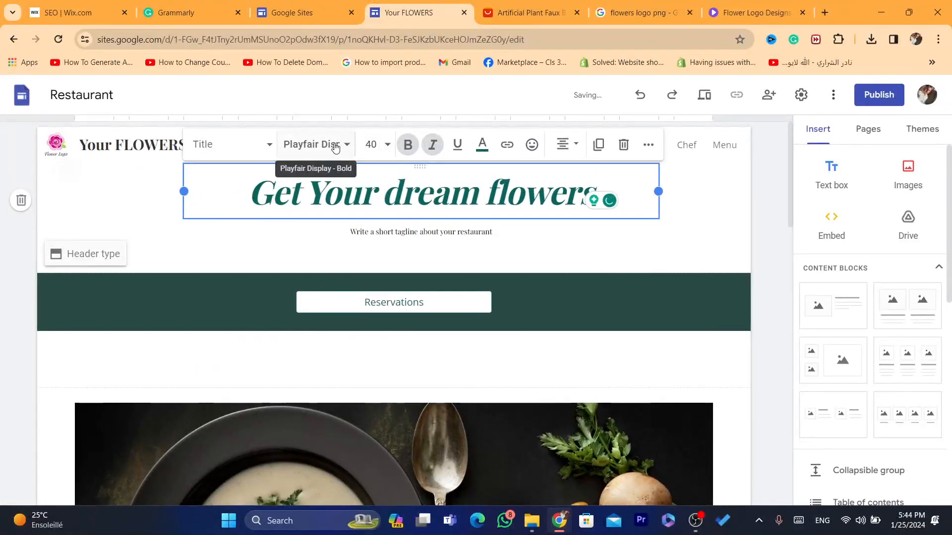
# Step: Set the title font to Impact
pyautogui.click(10, 99)
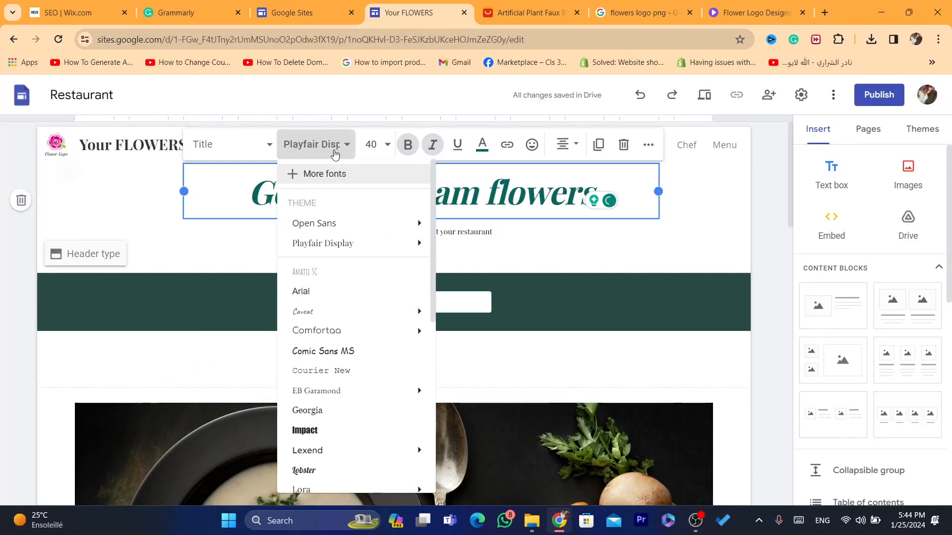
pyautogui.moveTo(318, 235)
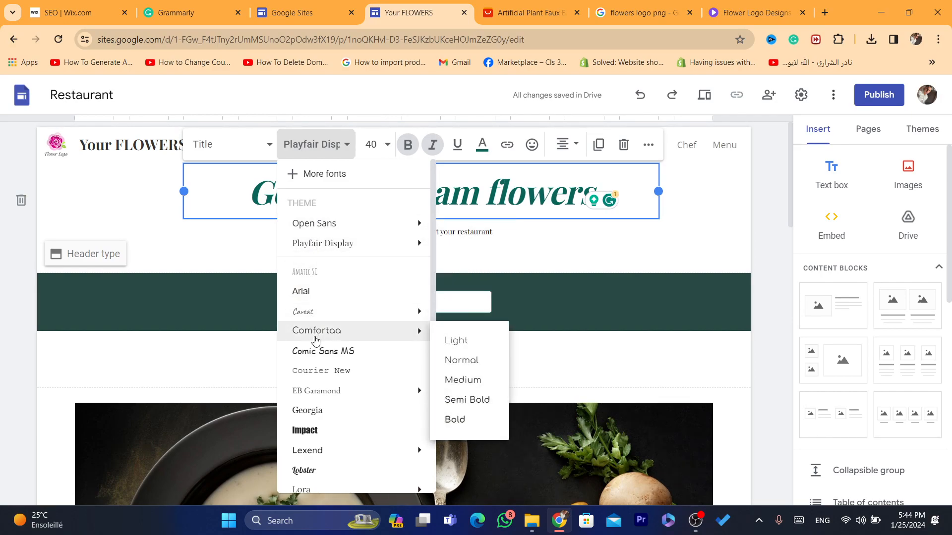
pyautogui.click(318, 438)
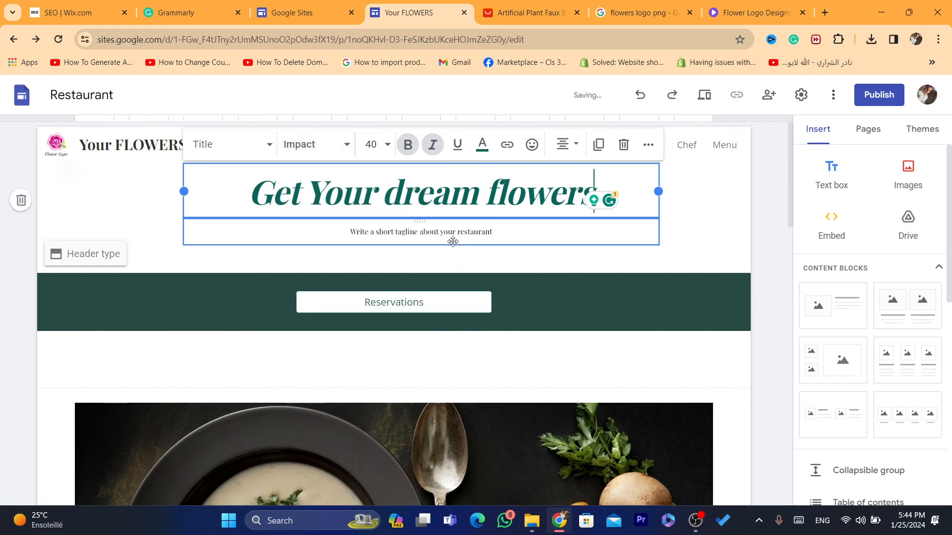
pyautogui.click(754, 231)
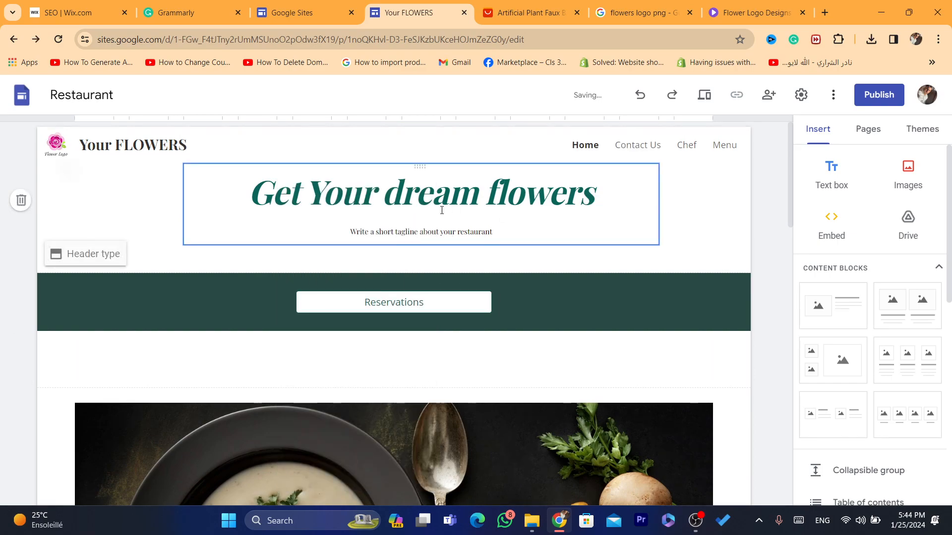
# Step: Delete the placeholder tagline text box beneath the title
pyautogui.doubleClick(412, 231)
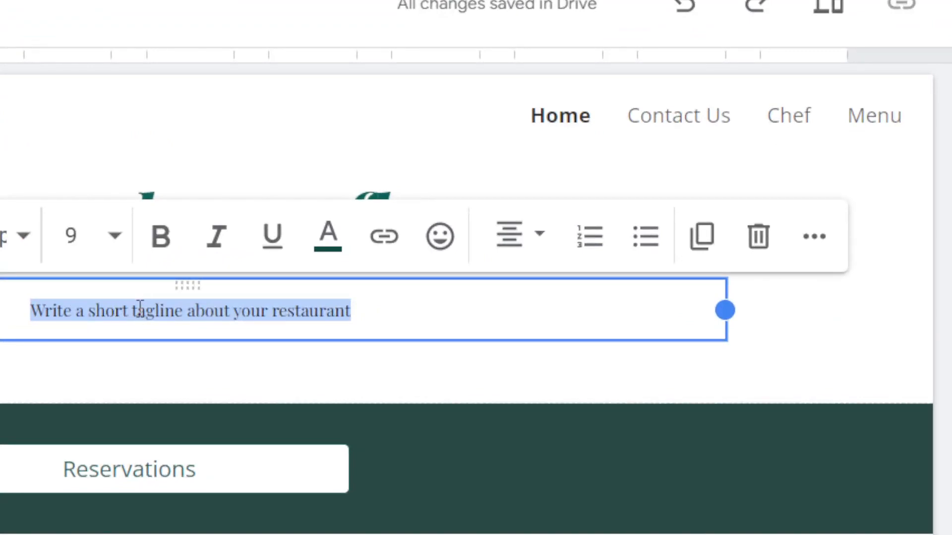
pyautogui.tripleClick(169, 311)
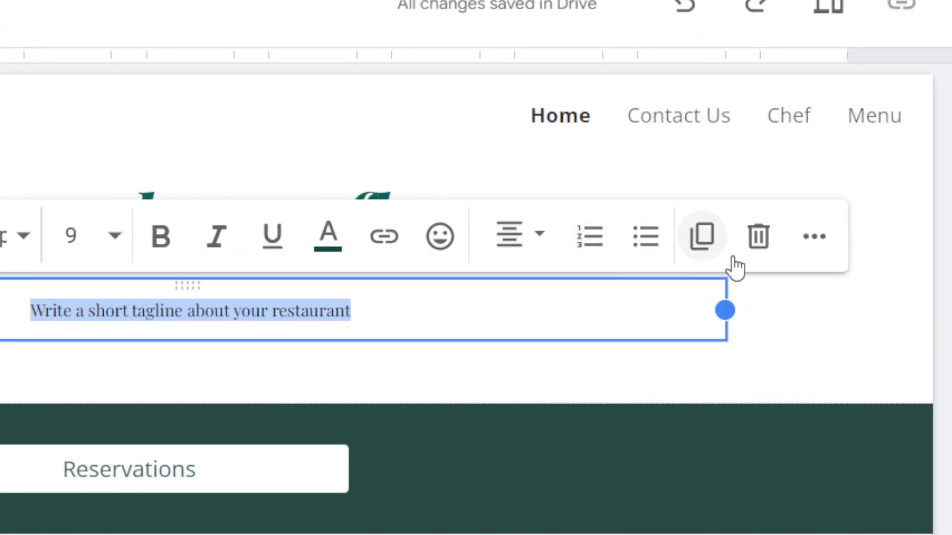
pyautogui.click(746, 247)
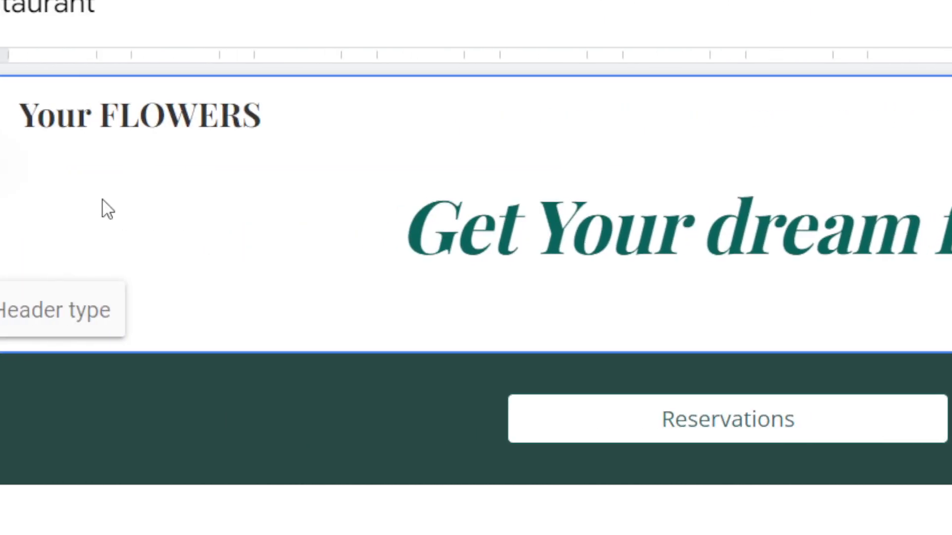
pyautogui.doubleClick(107, 209)
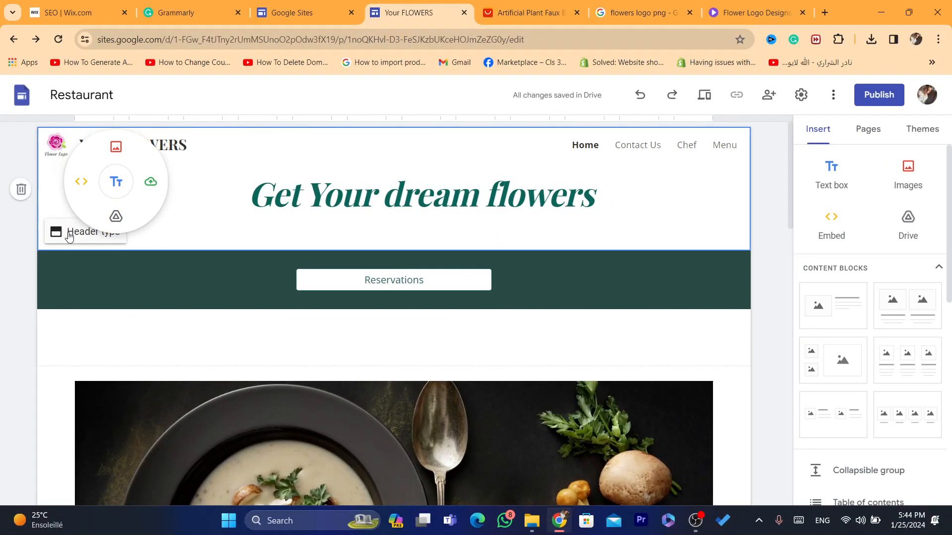
# Step: Insert a text box into the header from the quick-insert options
pyautogui.click(335, 154)
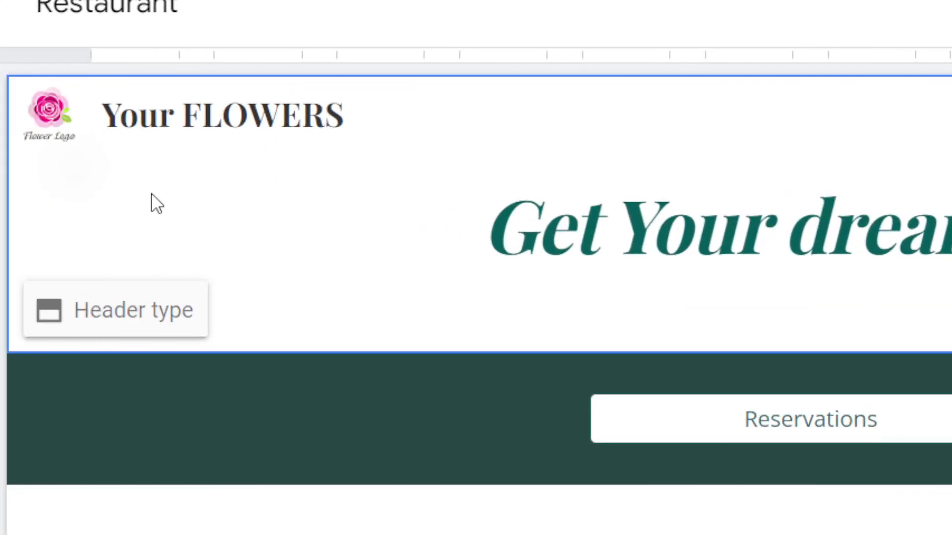
pyautogui.doubleClick(156, 203)
pyautogui.click(150, 193)
# Step: Try the Large banner, Banner and Cover header types, then settle on Title only
pyautogui.click(107, 329)
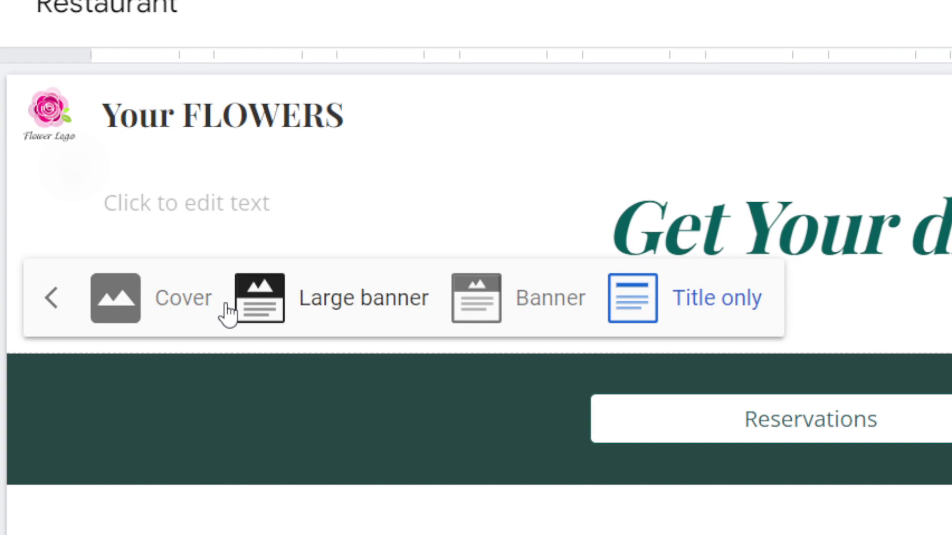
pyautogui.click(368, 319)
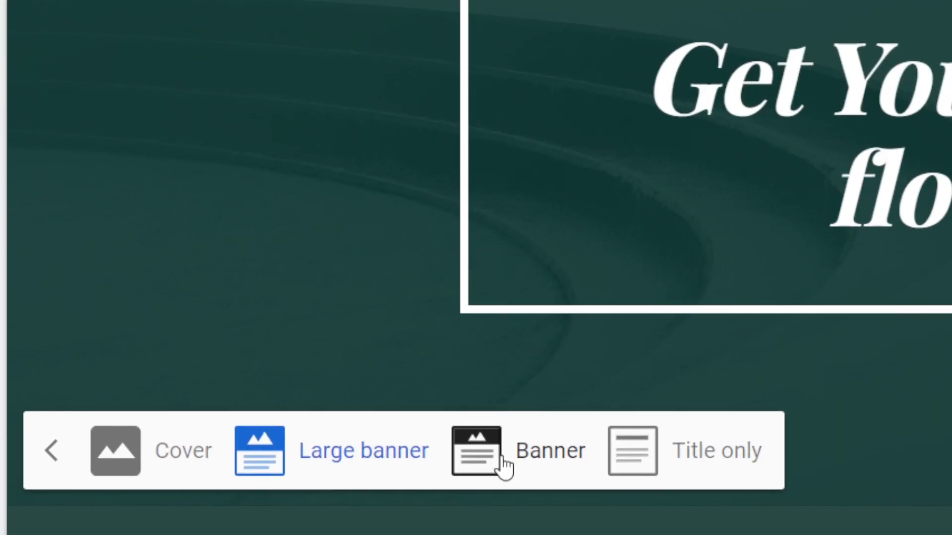
pyautogui.click(504, 467)
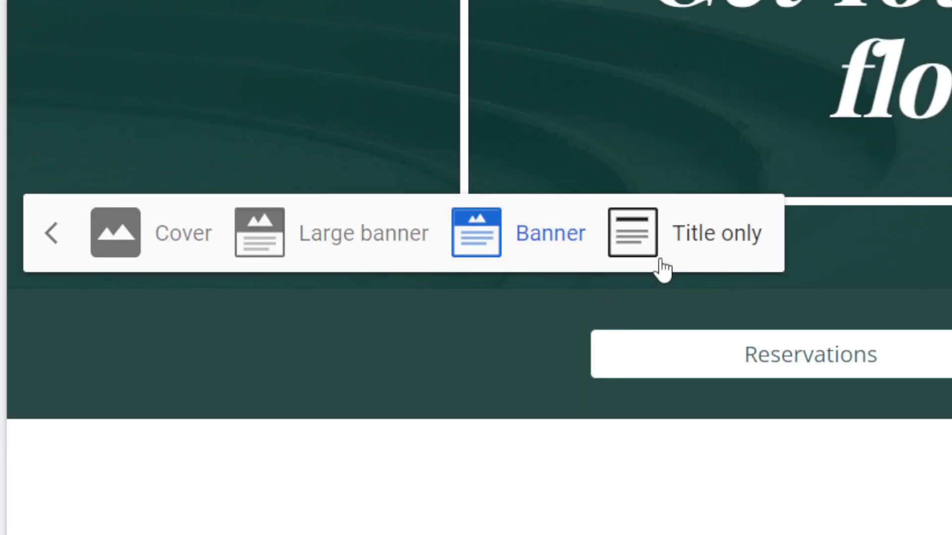
pyautogui.click(659, 259)
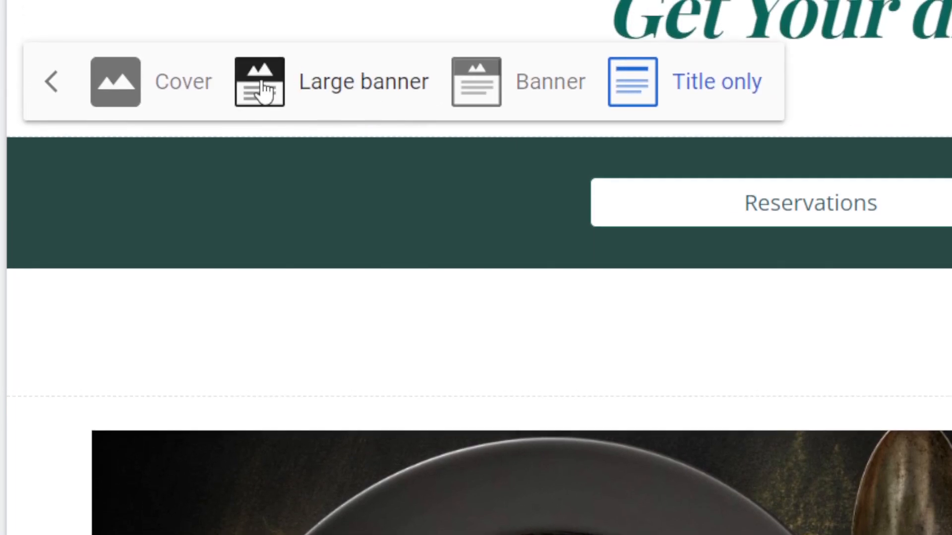
pyautogui.click(174, 89)
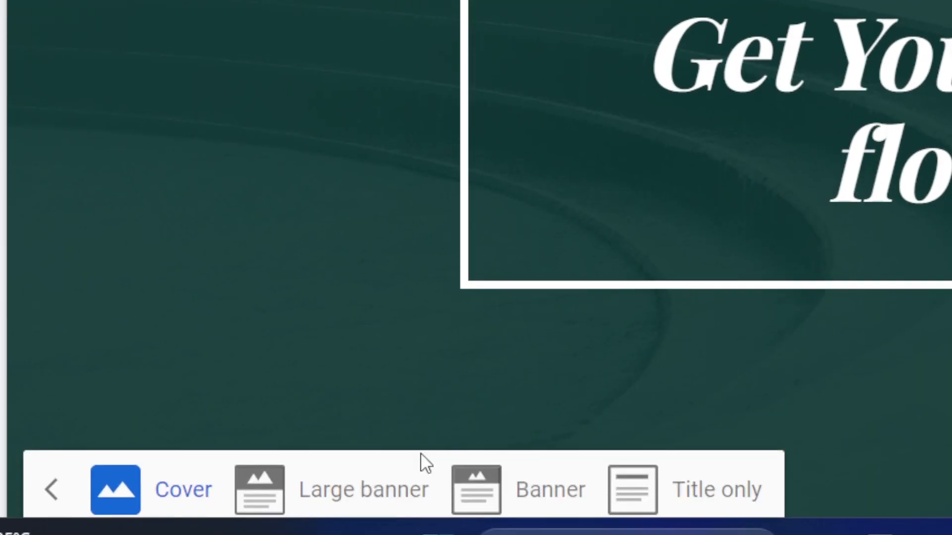
pyautogui.click(347, 494)
pyautogui.click(550, 495)
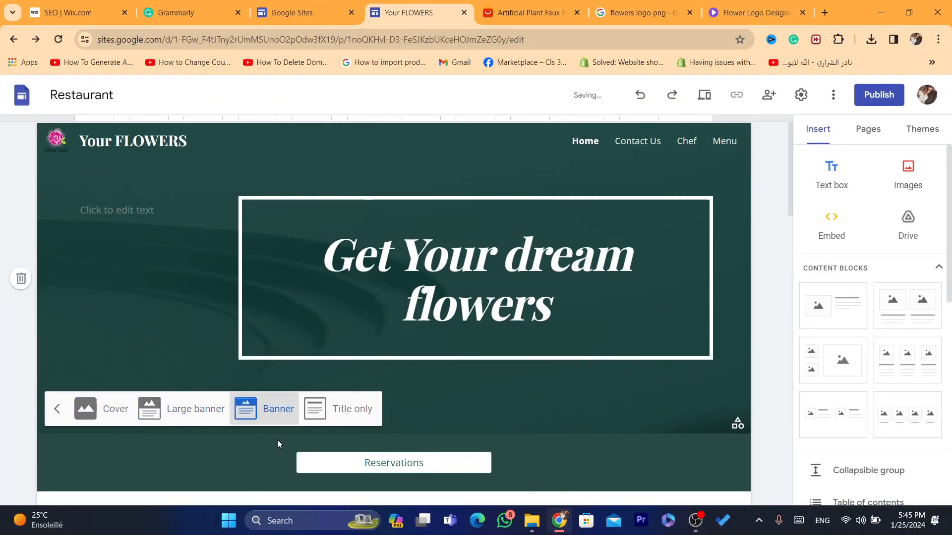
pyautogui.click(347, 409)
pyautogui.click(417, 191)
pyautogui.doubleClick(416, 191)
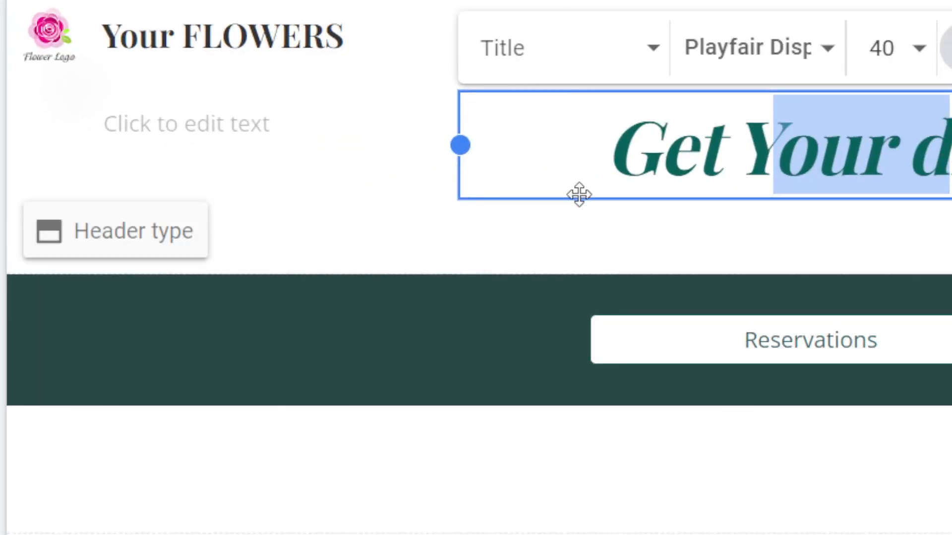
# Step: Delete the empty 'Click to edit text' placeholder box from the header
pyautogui.moveTo(579, 194); pyautogui.dragTo(433, 126)
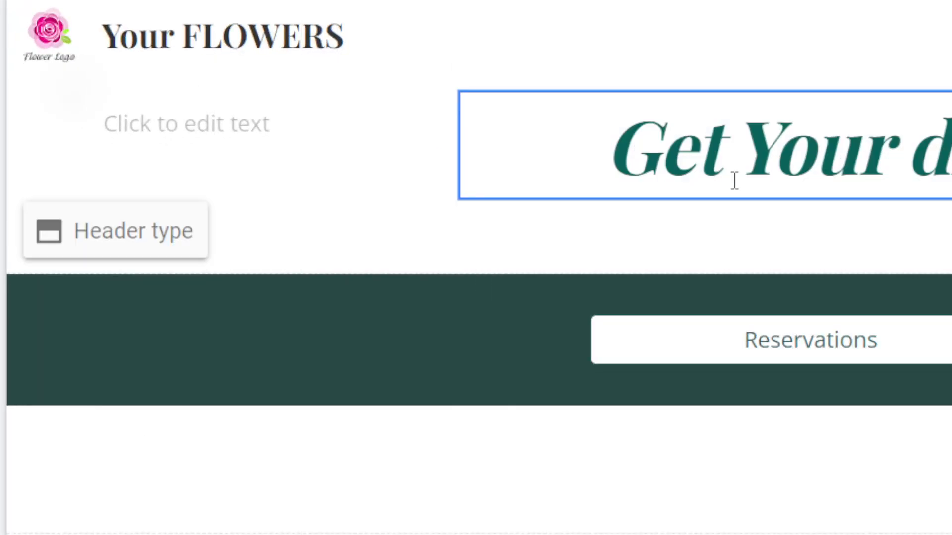
pyautogui.doubleClick(398, 155)
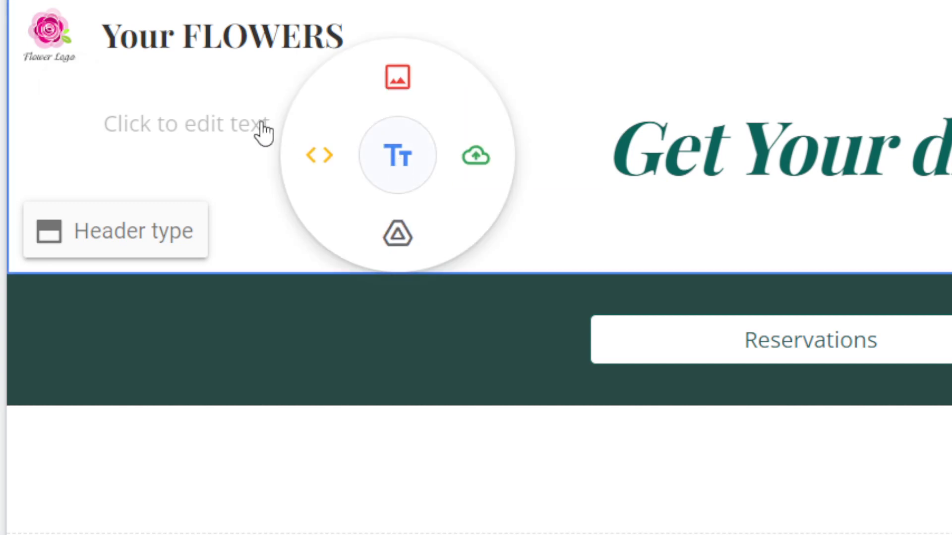
pyautogui.click(224, 113)
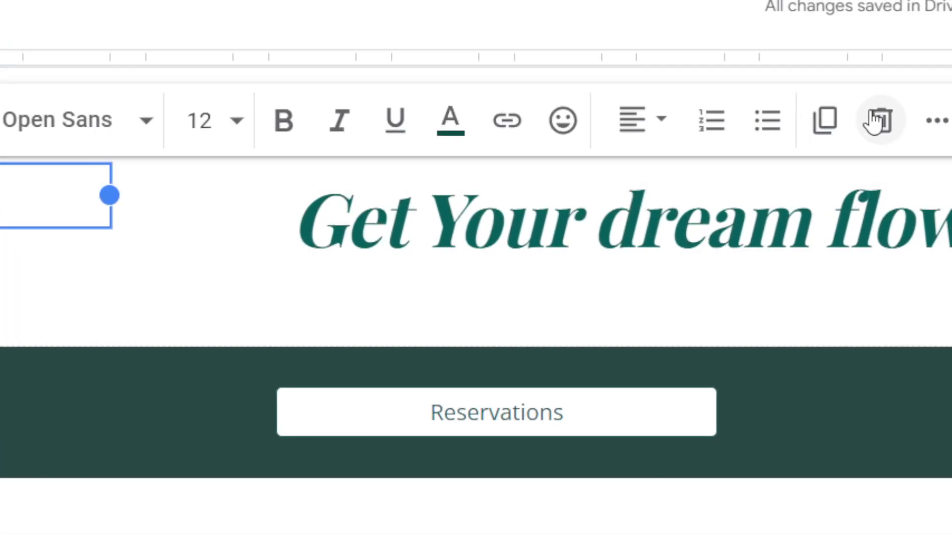
pyautogui.click(875, 120)
# Step: Centre the 'Get Your dream flowers' title box so it wraps onto two lines
pyautogui.click(540, 223)
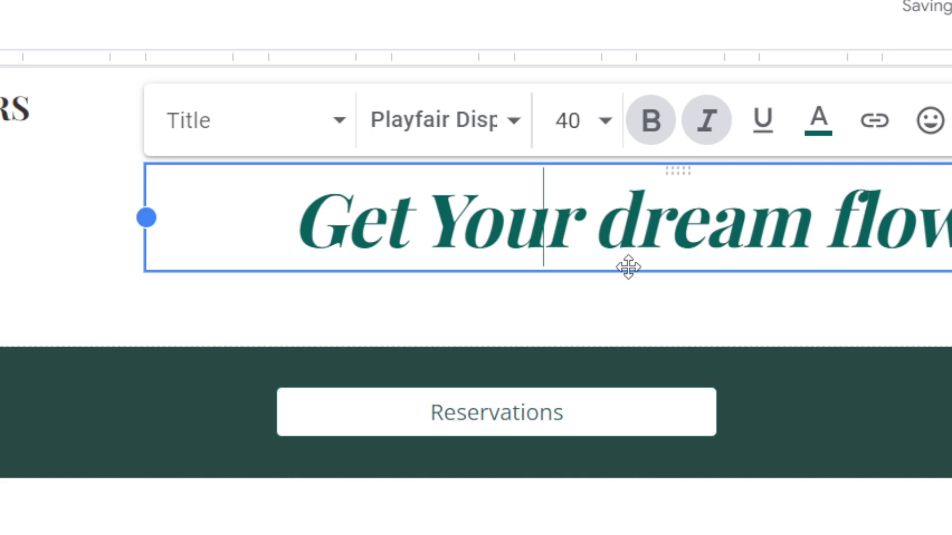
pyautogui.moveTo(624, 269); pyautogui.dragTo(114, 172)
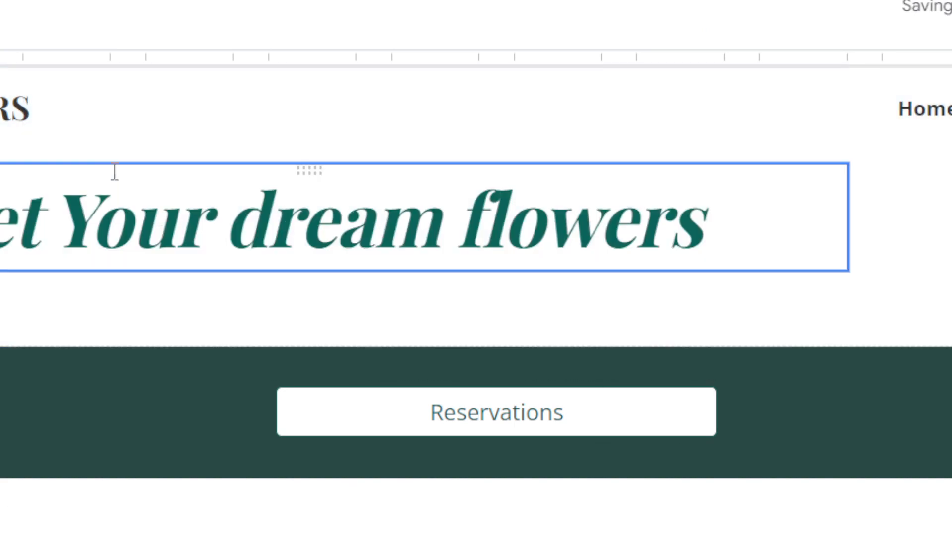
pyautogui.moveTo(429, 269); pyautogui.dragTo(510, 265)
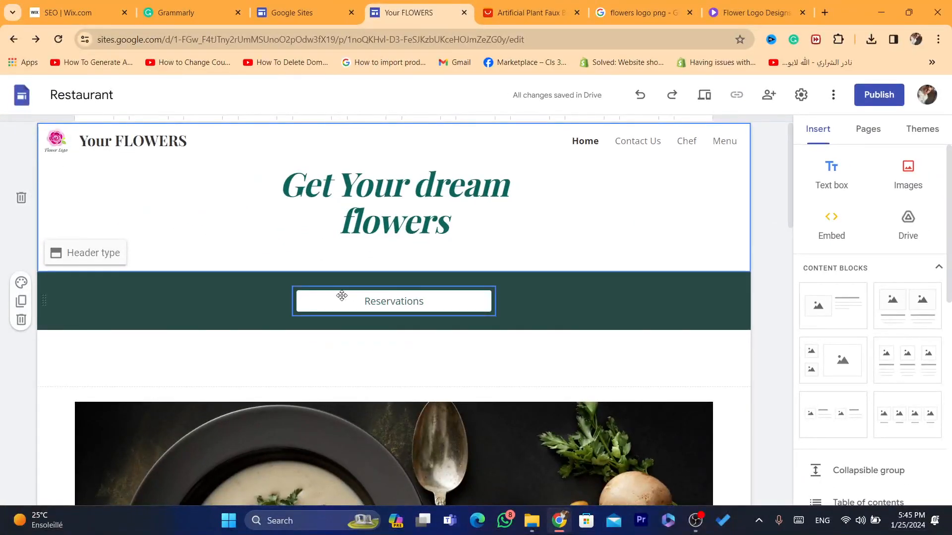
# Step: Remove the Reservations button from the dark section
pyautogui.click(199, 291)
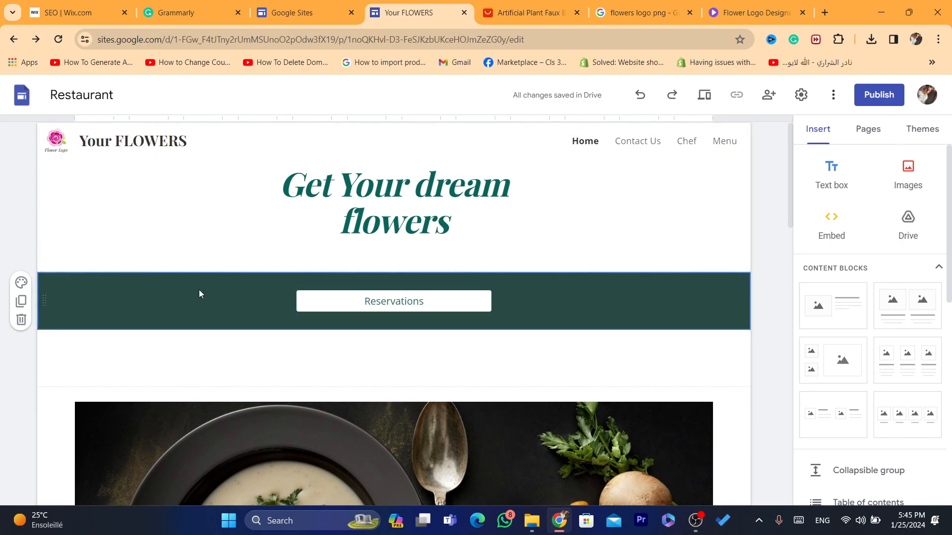
pyautogui.click(378, 305)
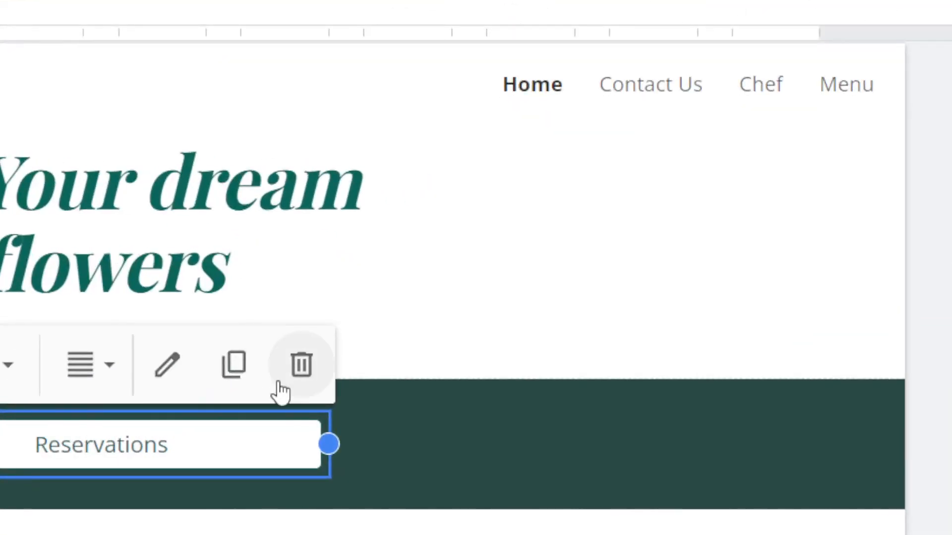
pyautogui.click(286, 380)
# Step: Copy the artificial plant description sentence ending 'easy to care for' from the AliExpress page
pyautogui.click(127, 426)
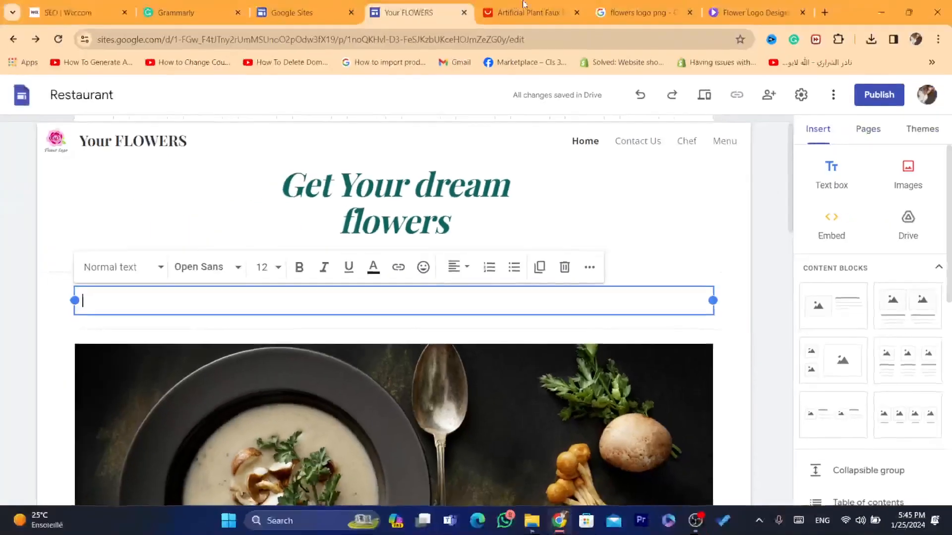
pyautogui.click(523, 6)
pyautogui.click(146, 260)
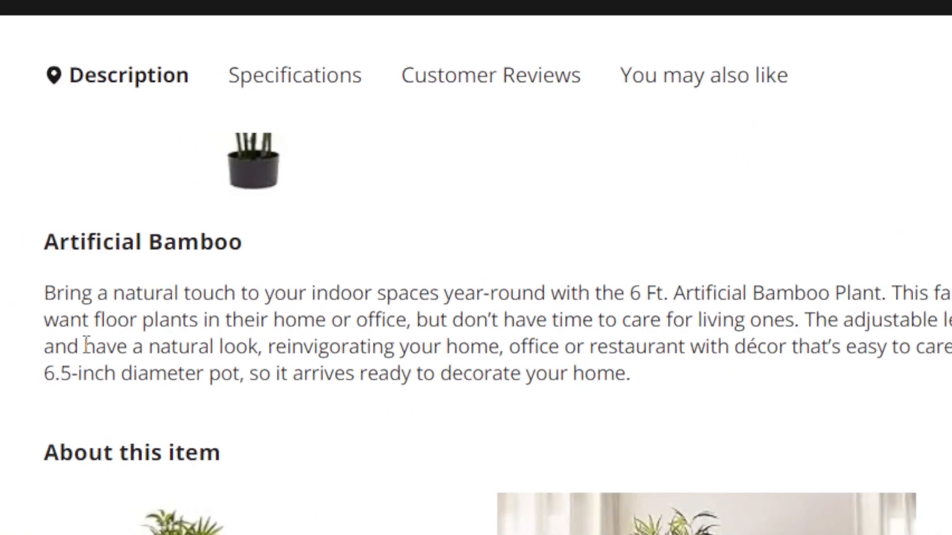
pyautogui.moveTo(46, 266); pyautogui.dragTo(104, 262)
pyautogui.moveTo(213, 341); pyautogui.dragTo(951, 347)
pyautogui.hotkey('ctrl', 'c')
# Step: Paste the 'have a natural look, reinvigorating your home…' sentence into the empty text box and select it
pyautogui.click(769, 10)
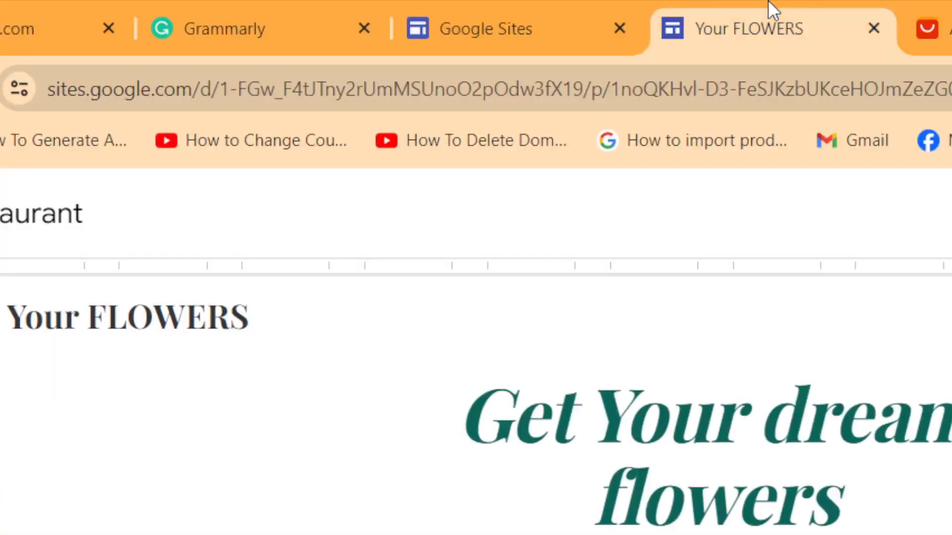
pyautogui.hotkey('ctrl', 'v')
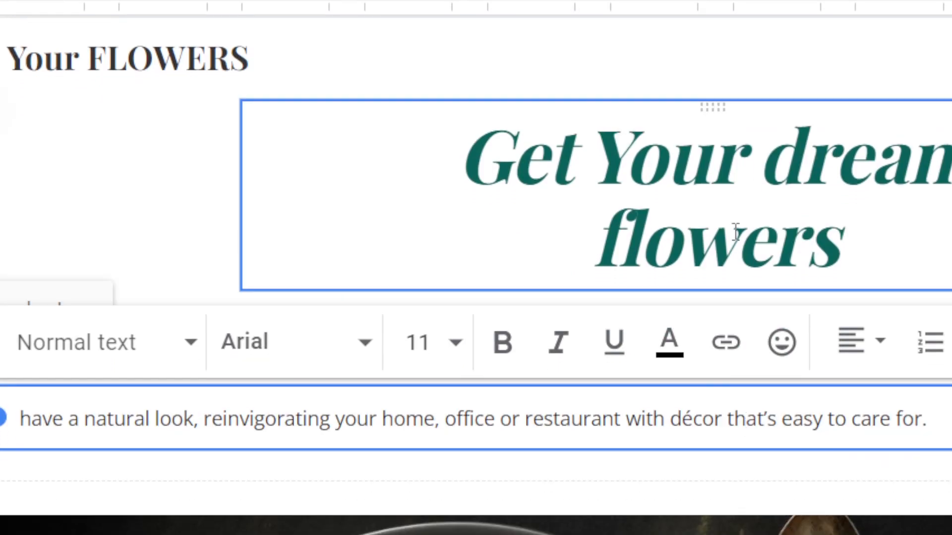
pyautogui.click(871, 166)
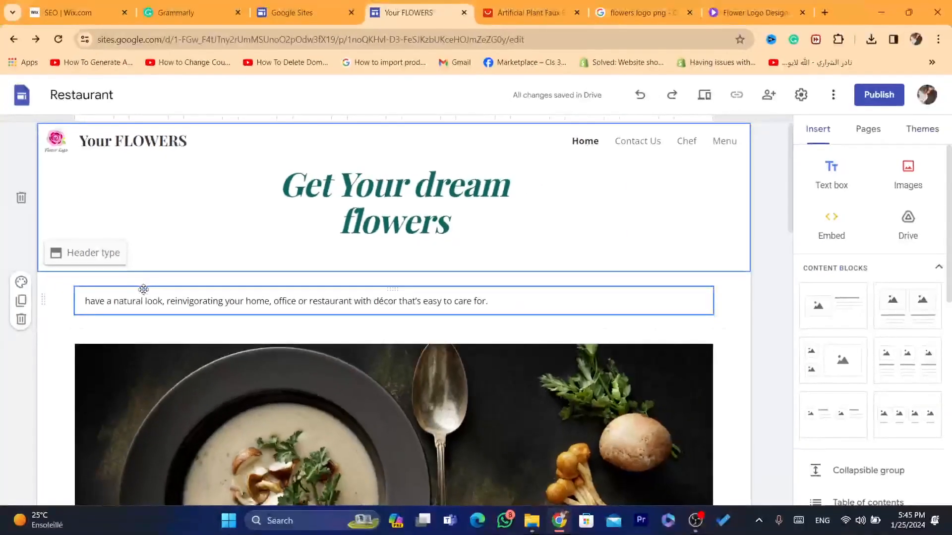
pyautogui.click(162, 301)
pyautogui.hotkey('ctrl', 'a')
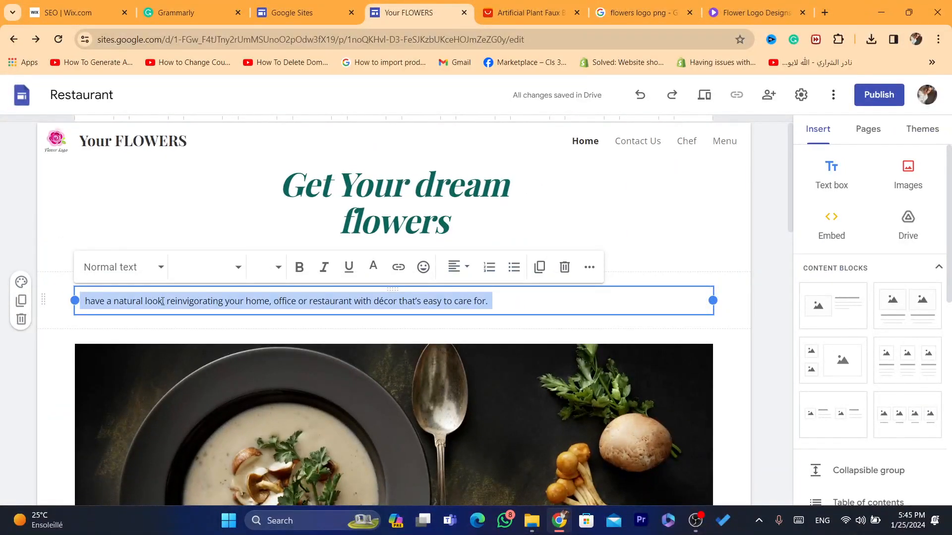
# Step: Make the pasted paragraph bold and restyle it as Heading, after trying Title
pyautogui.click(299, 268)
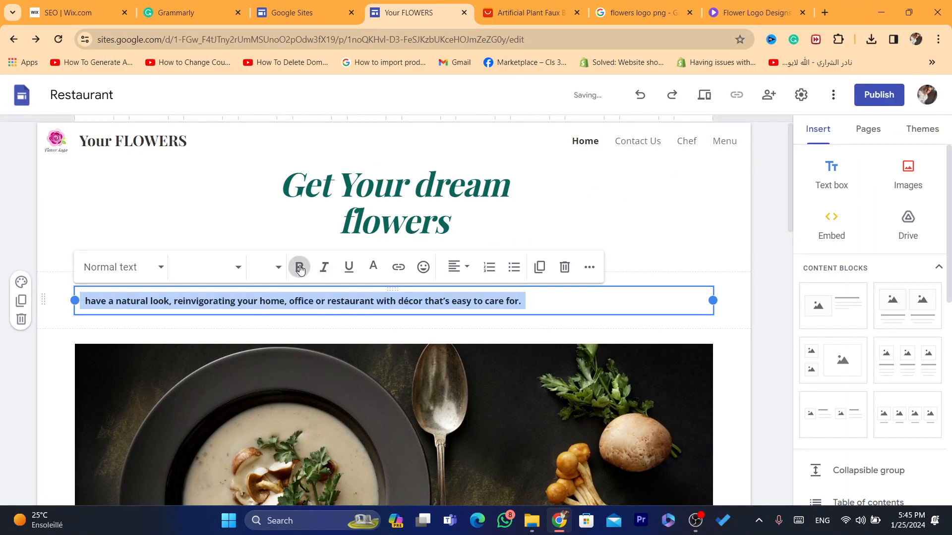
pyautogui.click(134, 270)
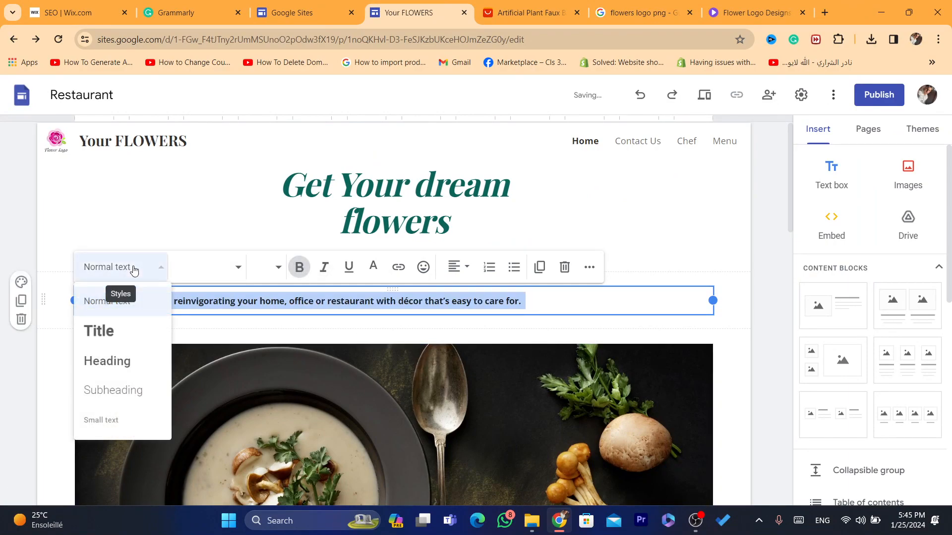
pyautogui.click(185, 201)
pyautogui.click(152, 291)
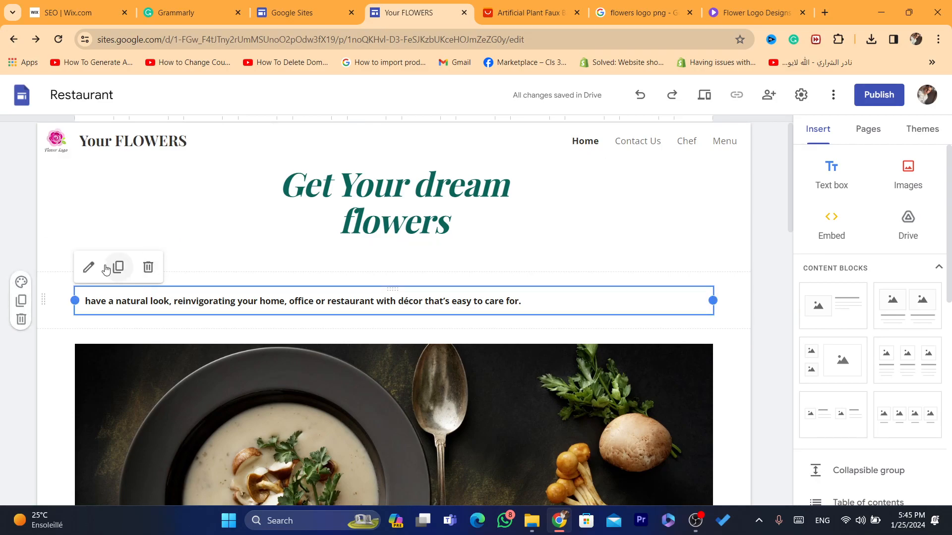
pyautogui.tripleClick(150, 292)
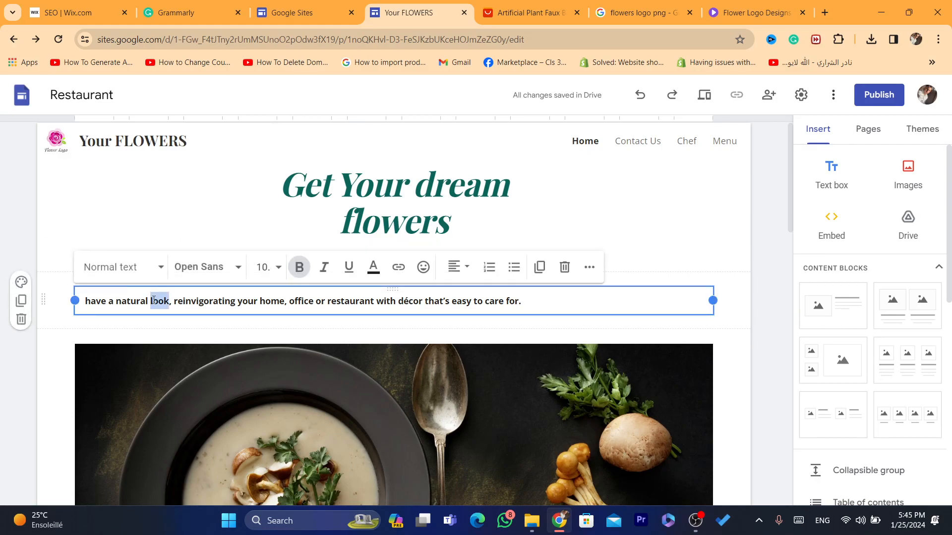
pyautogui.click(135, 271)
pyautogui.click(105, 337)
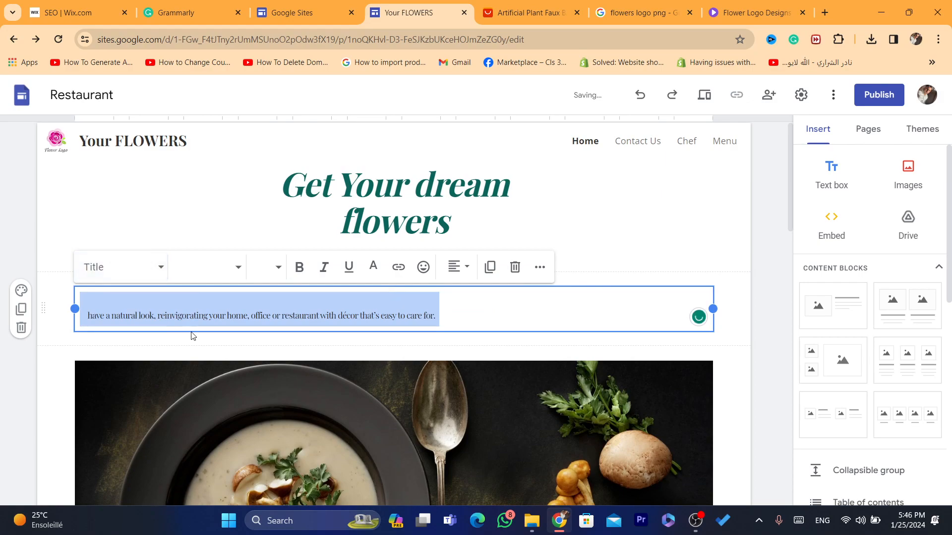
pyautogui.click(122, 274)
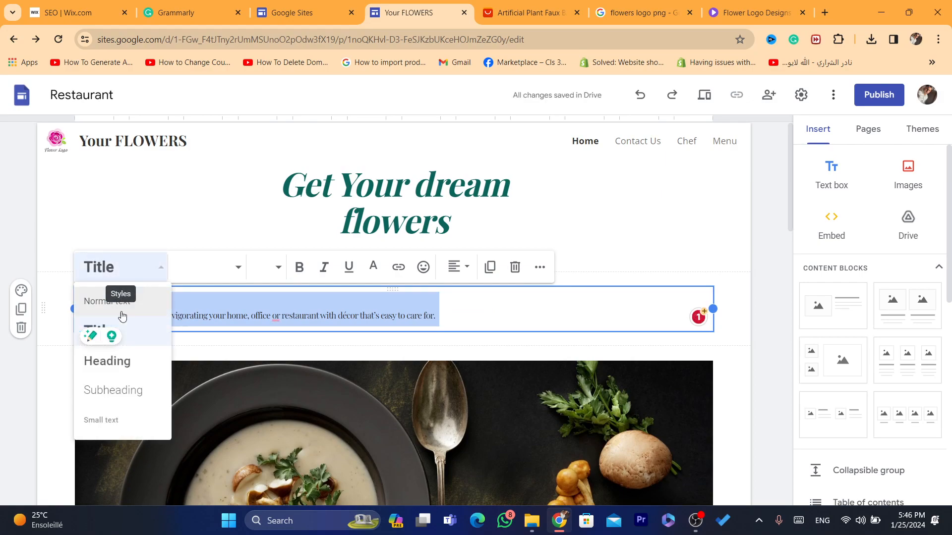
pyautogui.click(114, 363)
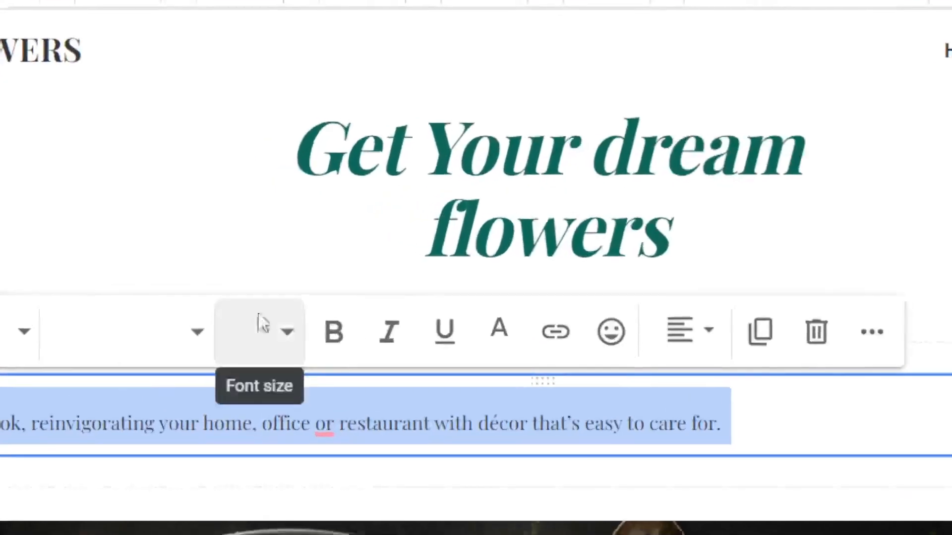
# Step: Set the paragraph's font size to 14, passing through 12 first
pyautogui.click(247, 338)
pyautogui.click(290, 338)
pyautogui.click(290, 338)
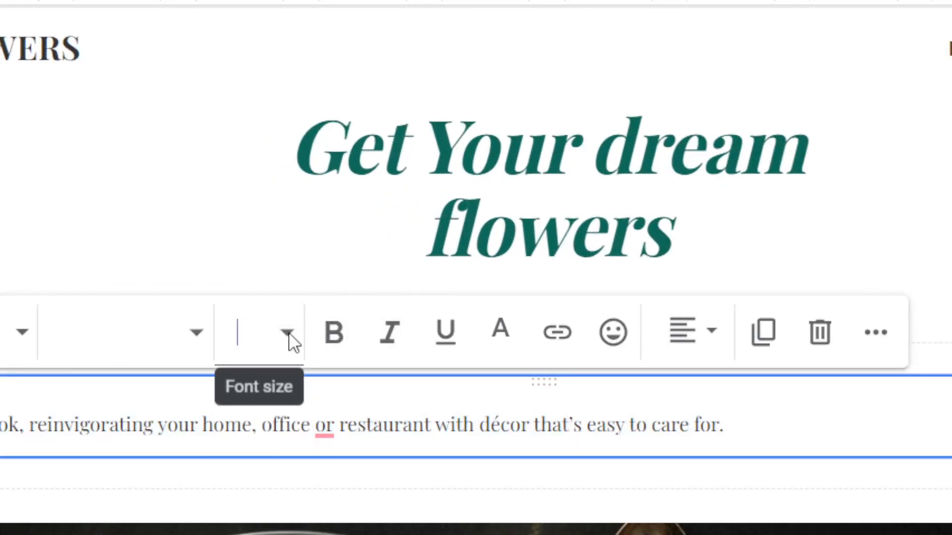
pyautogui.tripleClick(366, 343)
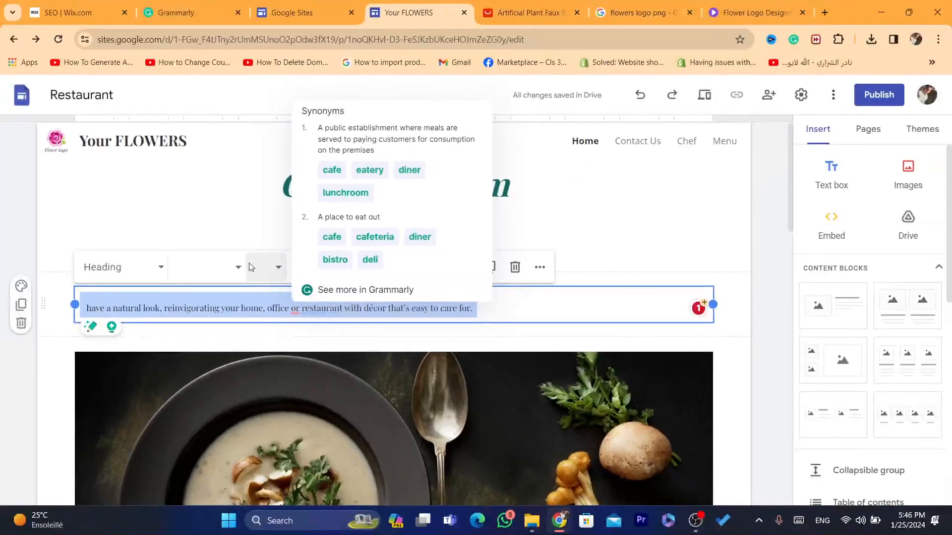
pyautogui.click(242, 250)
pyautogui.click(259, 264)
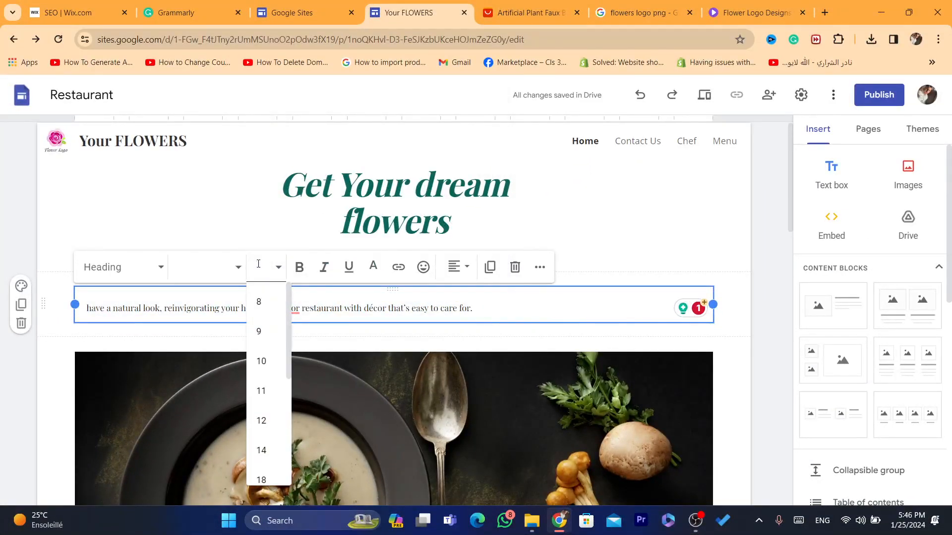
pyautogui.click(263, 420)
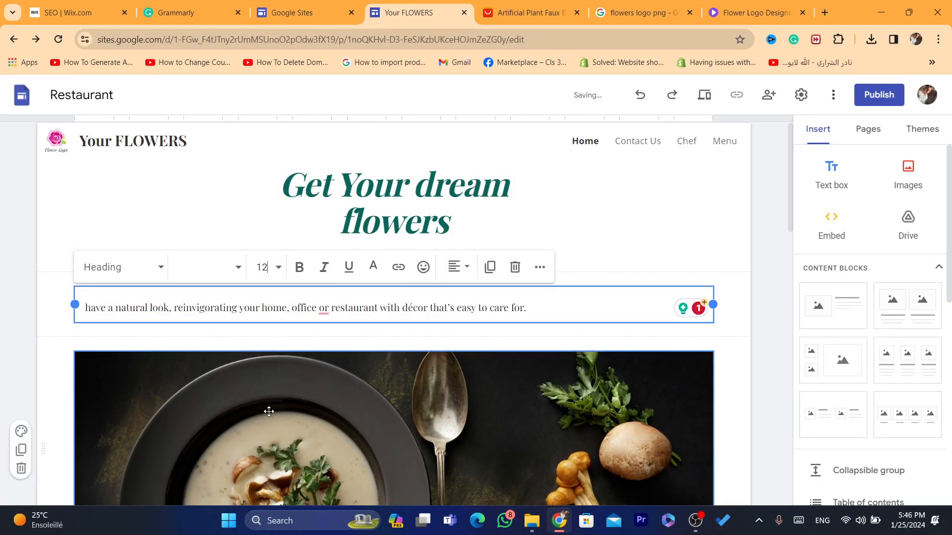
pyautogui.click(277, 269)
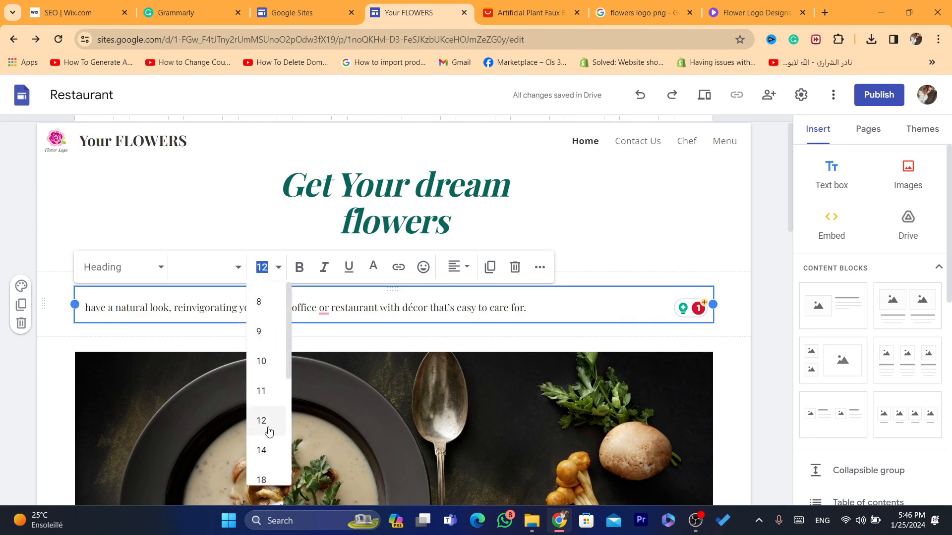
pyautogui.click(261, 450)
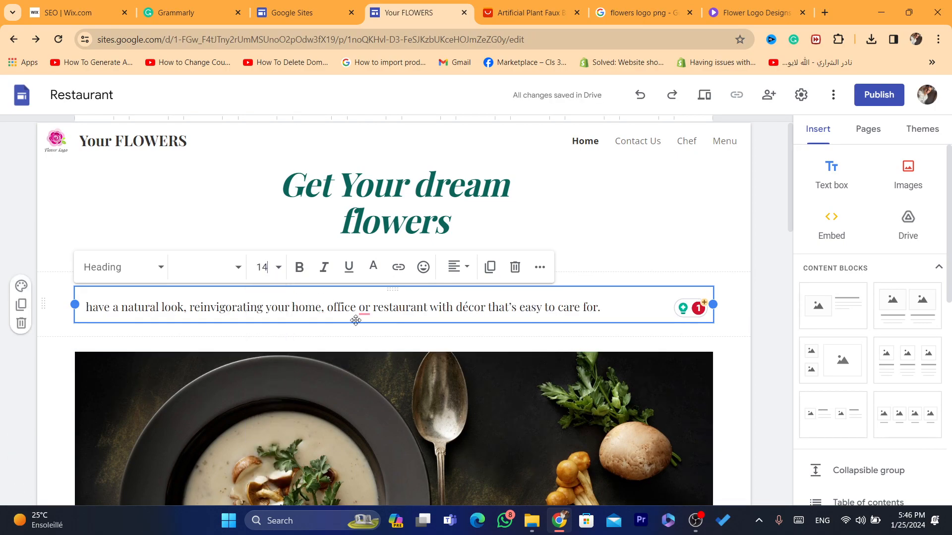
pyautogui.moveTo(363, 314)
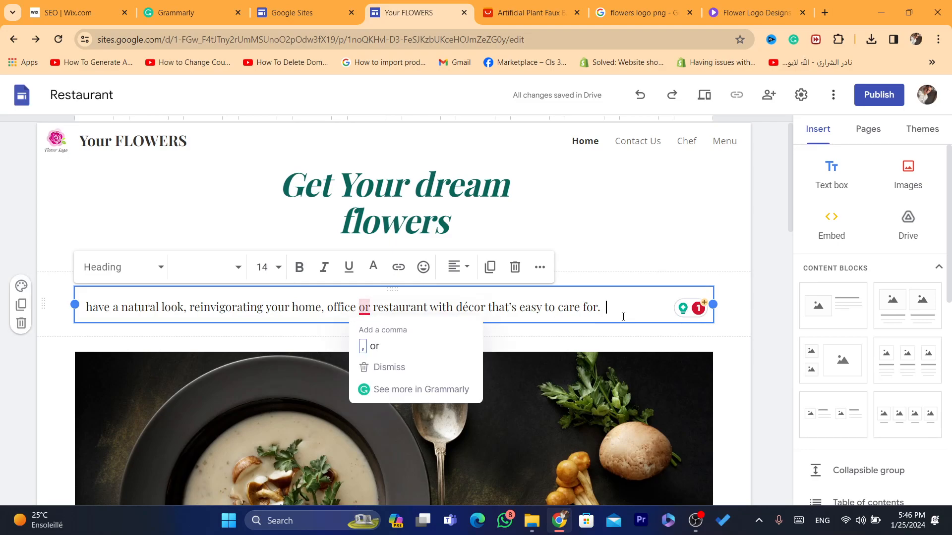
# Step: Select the soup photo below the intro text, briefly entering and leaving crop mode
pyautogui.scroll(-6, 789, 170)
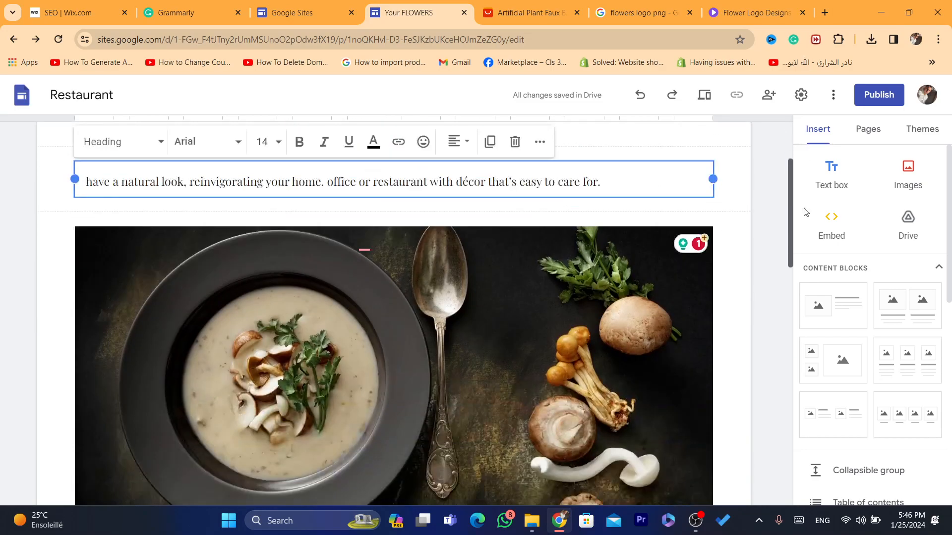
pyautogui.click(519, 265)
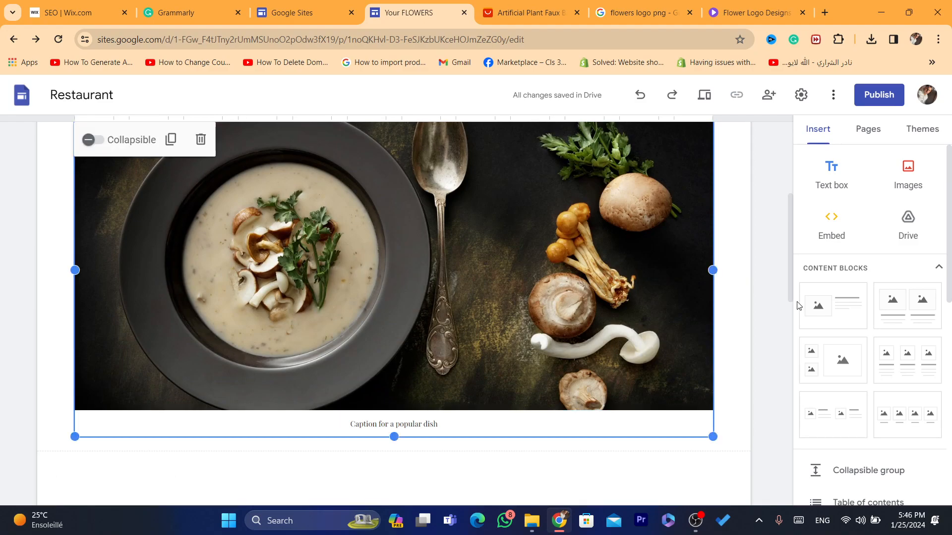
pyautogui.moveTo(789, 285); pyautogui.dragTo(789, 263)
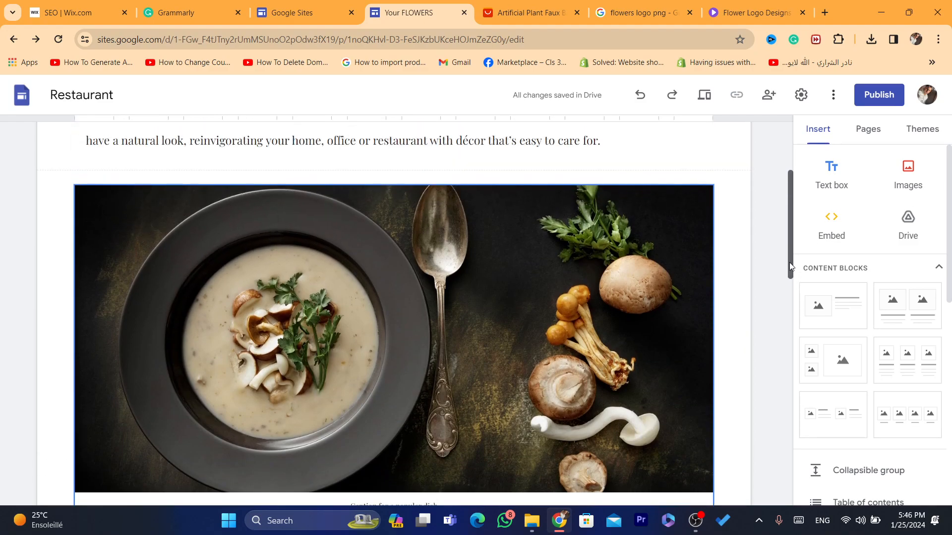
pyautogui.doubleClick(456, 303)
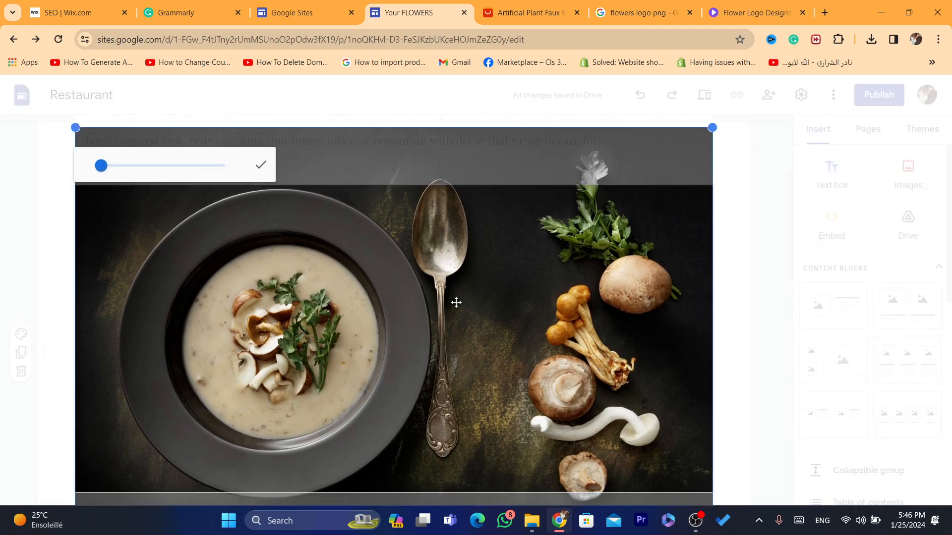
pyautogui.click(257, 168)
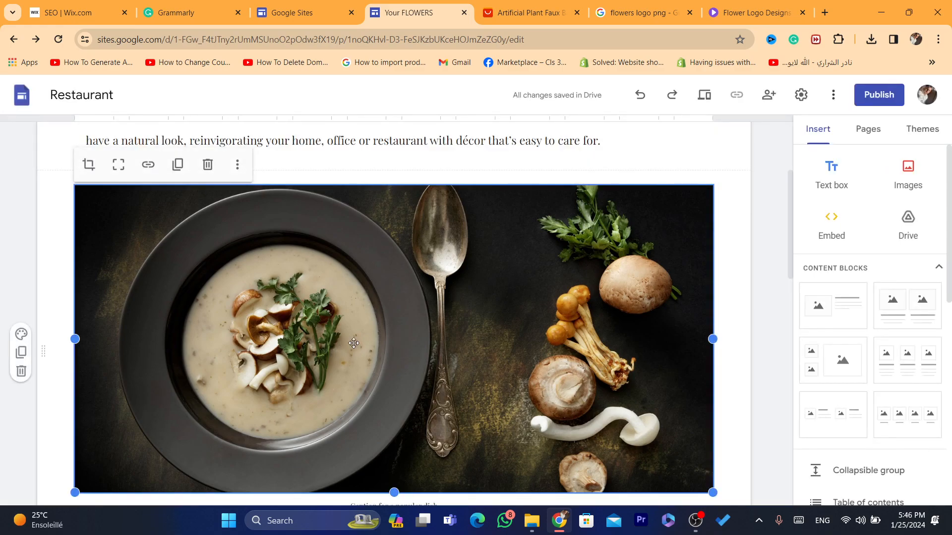
# Step: Replace the soup photo with 3.jpg from Downloads > AliSavePlus_20240125 > artificial_plant > main_images
pyautogui.click(238, 165)
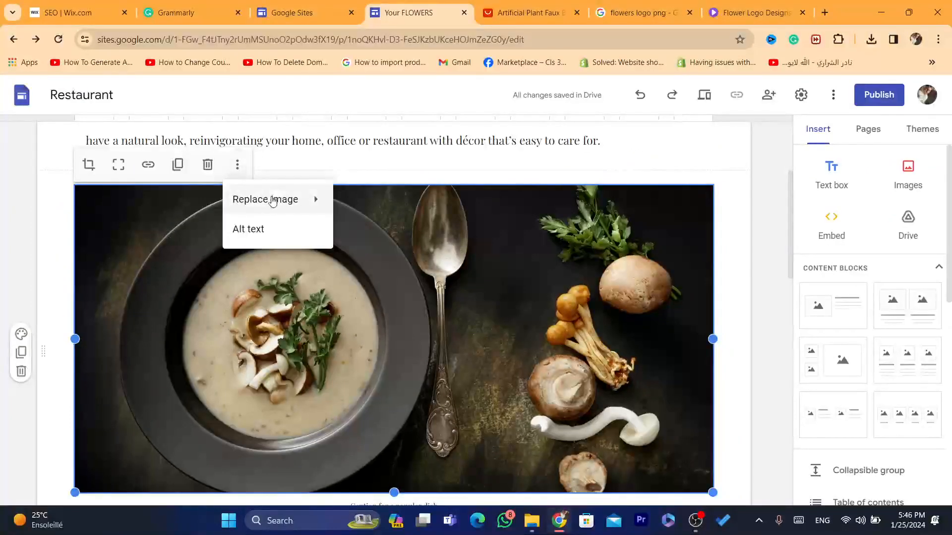
pyautogui.moveTo(272, 201)
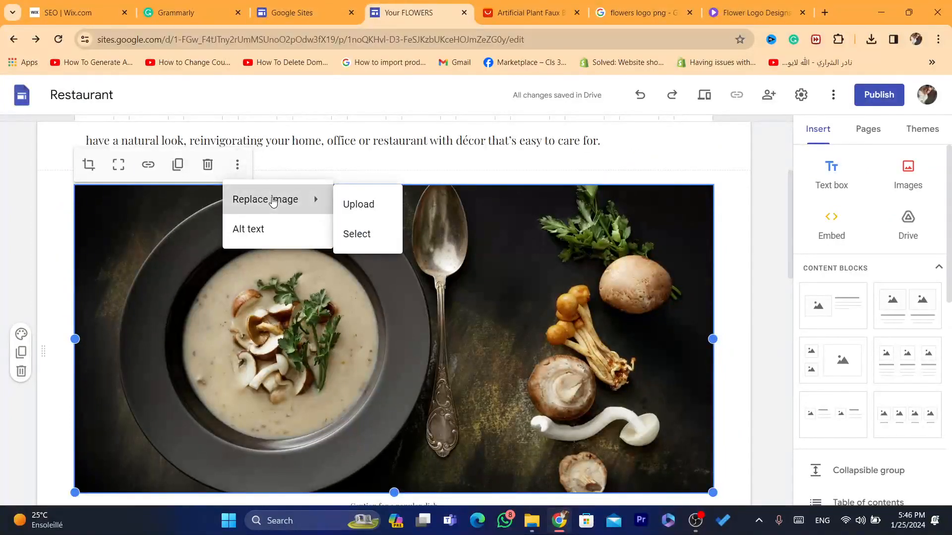
pyautogui.click(352, 205)
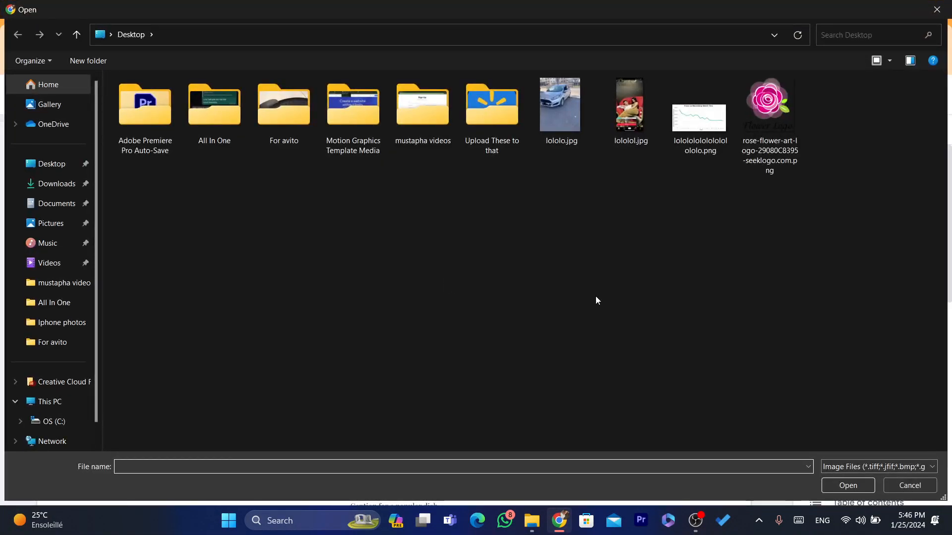
pyautogui.click(50, 165)
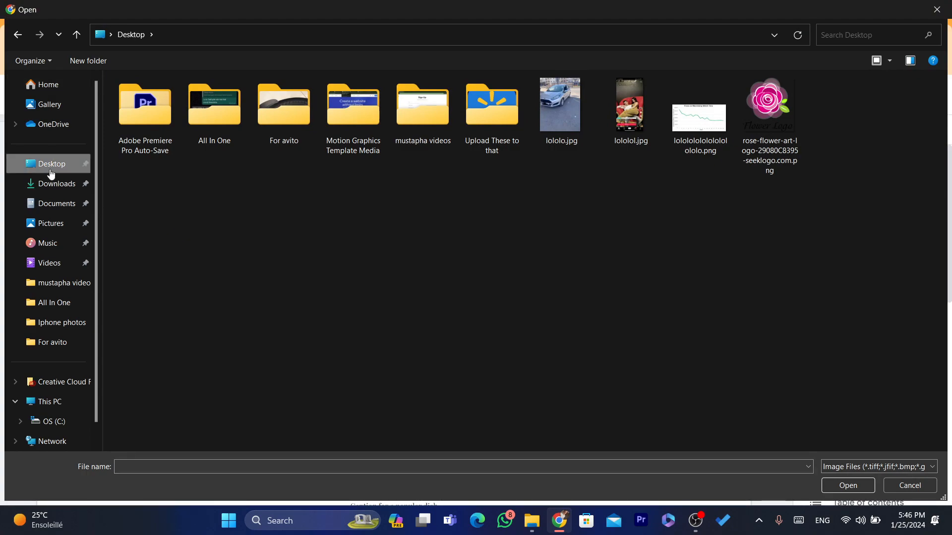
pyautogui.click(51, 181)
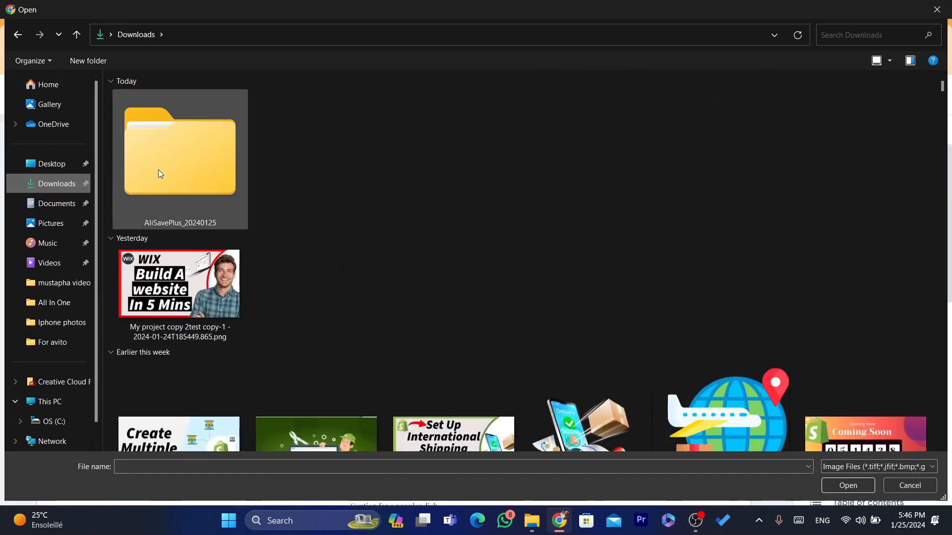
pyautogui.doubleClick(159, 169)
pyautogui.doubleClick(135, 114)
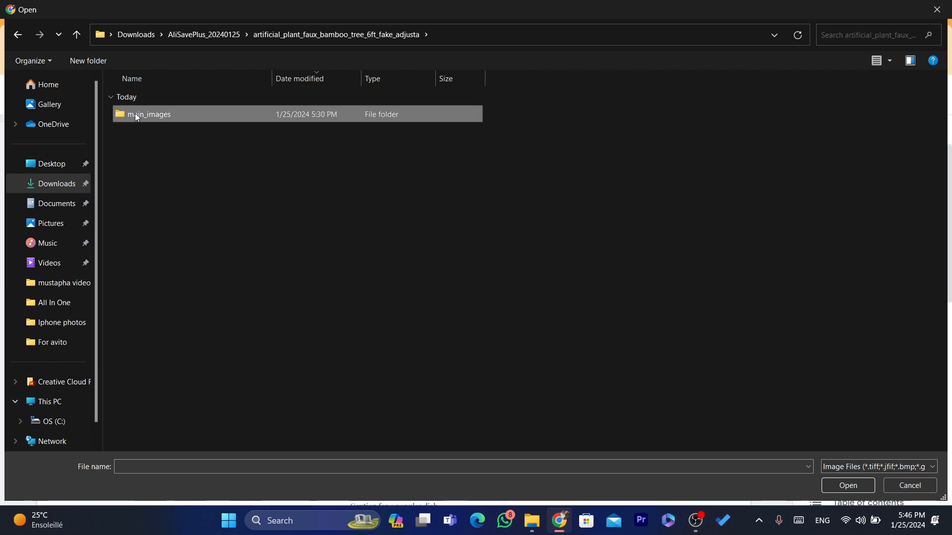
pyautogui.doubleClick(134, 114)
pyautogui.doubleClick(134, 134)
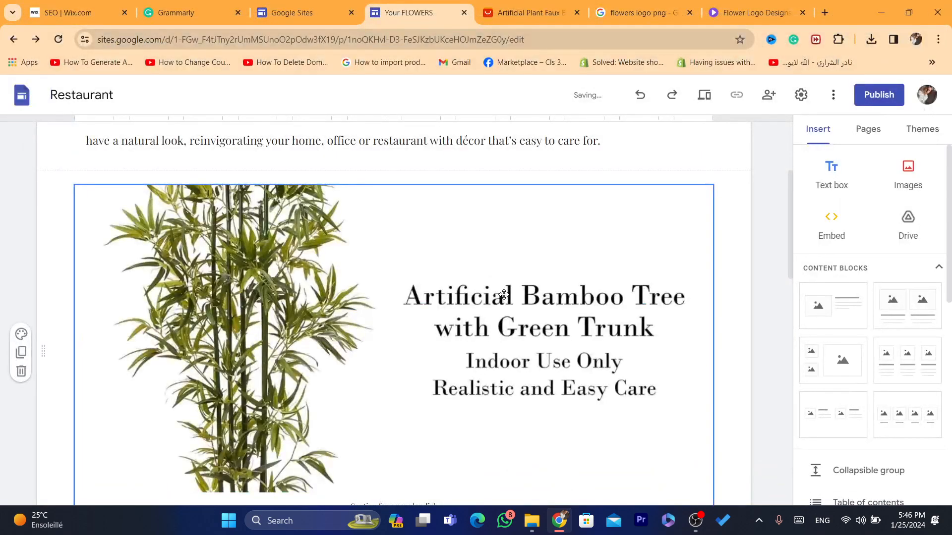
pyautogui.moveTo(790, 257); pyautogui.dragTo(779, 276)
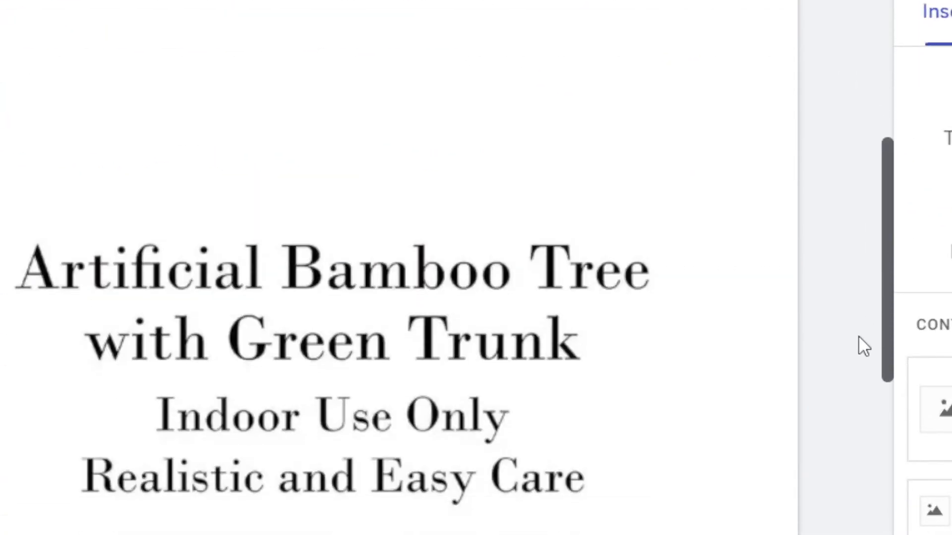
pyautogui.moveTo(863, 347); pyautogui.dragTo(861, 408)
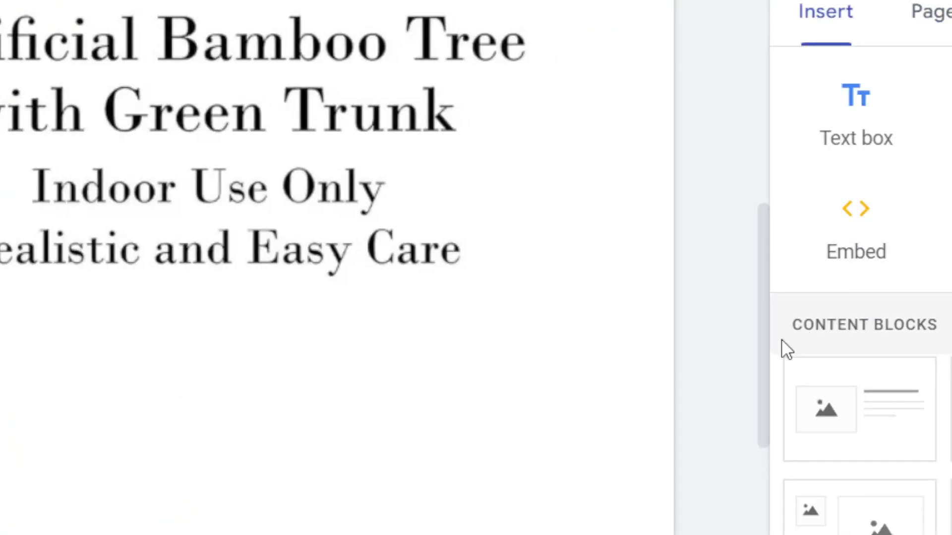
pyautogui.moveTo(764, 382); pyautogui.dragTo(779, 410)
pyautogui.moveTo(796, 307); pyautogui.dragTo(758, 403)
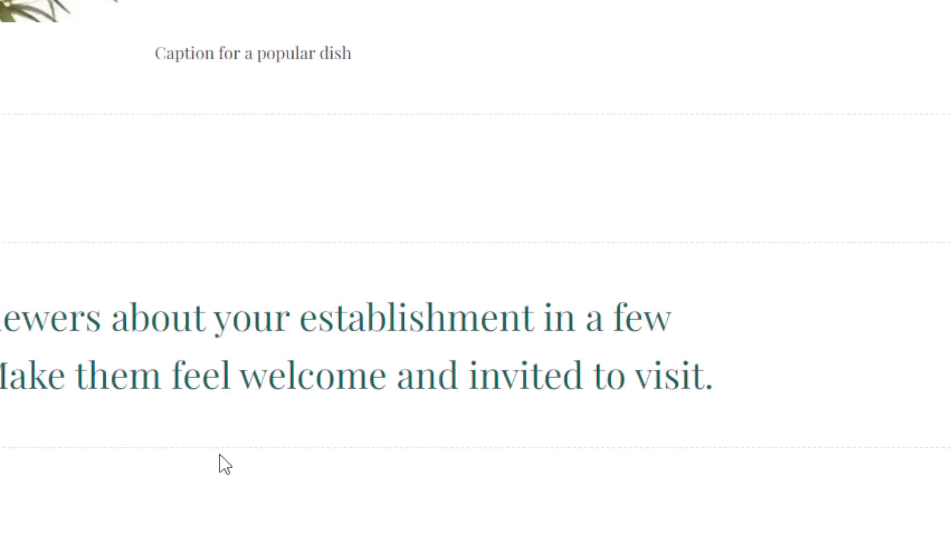
# Step: Select the placeholder paragraph, then copy the 'This faux bamboo tree…' sentence from AliExpress
pyautogui.tripleClick(82, 349)
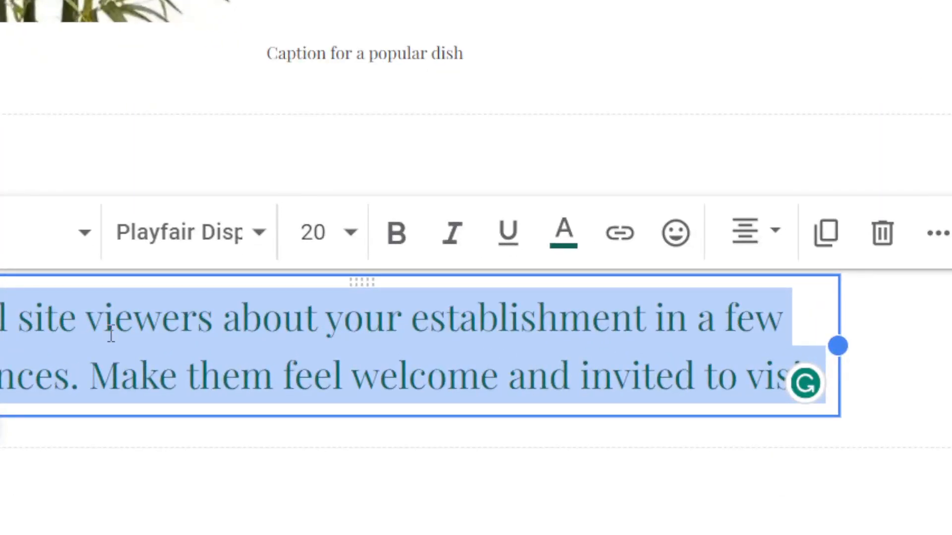
pyautogui.tripleClick(291, 340)
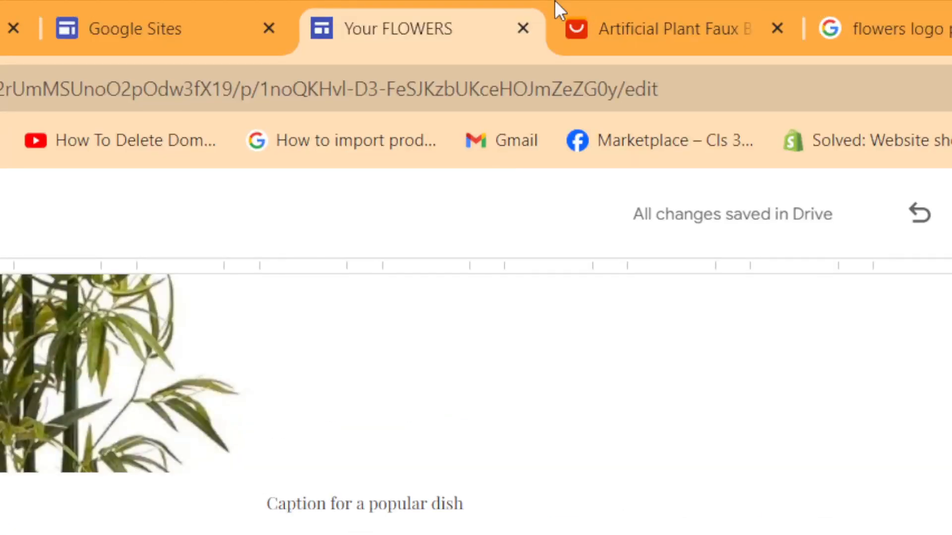
pyautogui.click(655, 4)
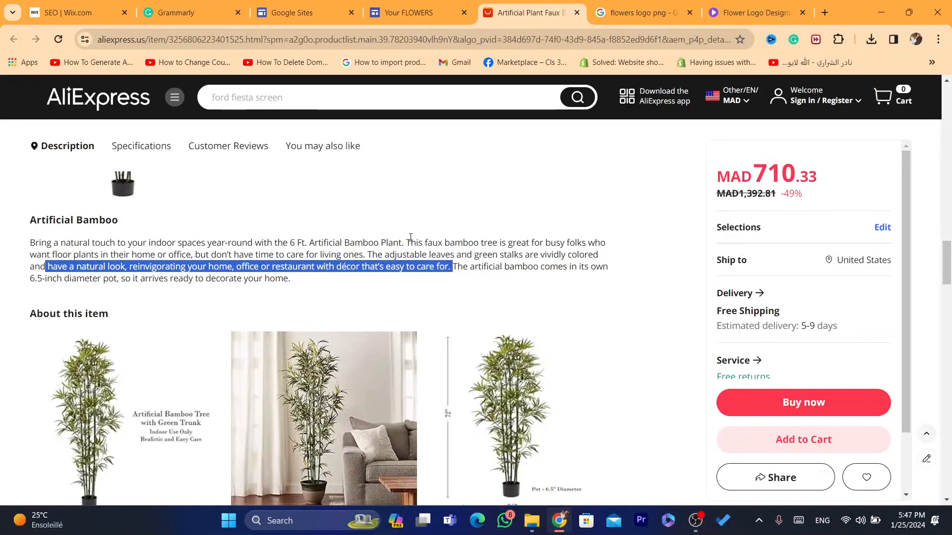
pyautogui.moveTo(411, 238); pyautogui.dragTo(206, 255)
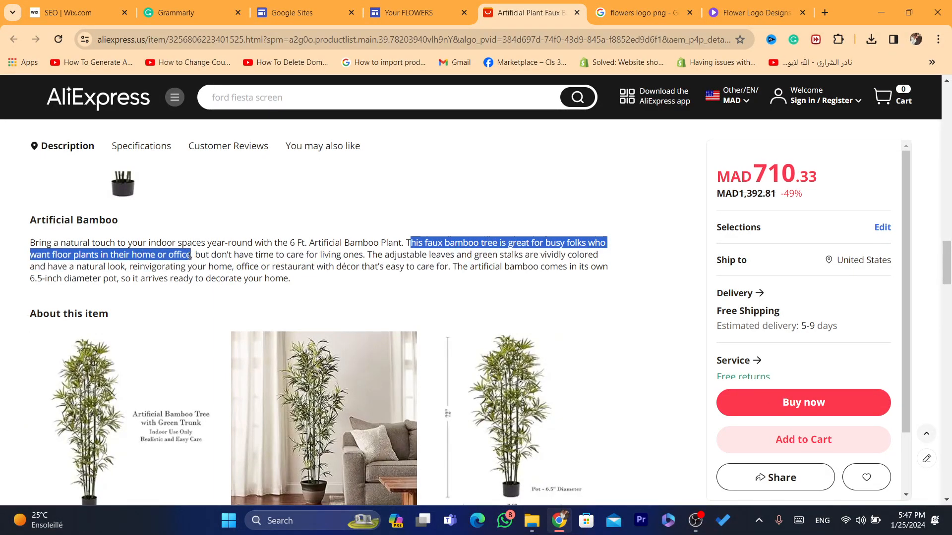
pyautogui.moveTo(406, 242); pyautogui.dragTo(364, 256)
pyautogui.hotkey('ctrl', 'c')
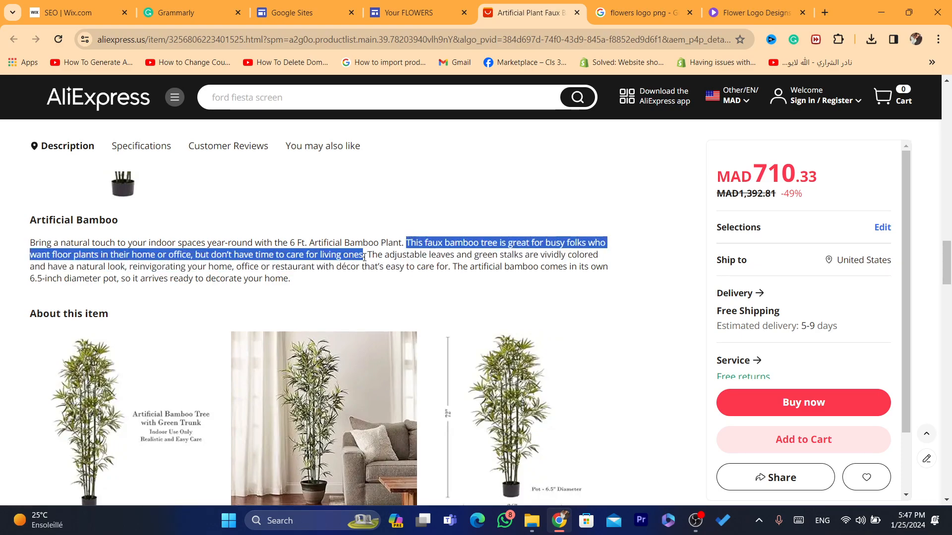
pyautogui.click(412, 13)
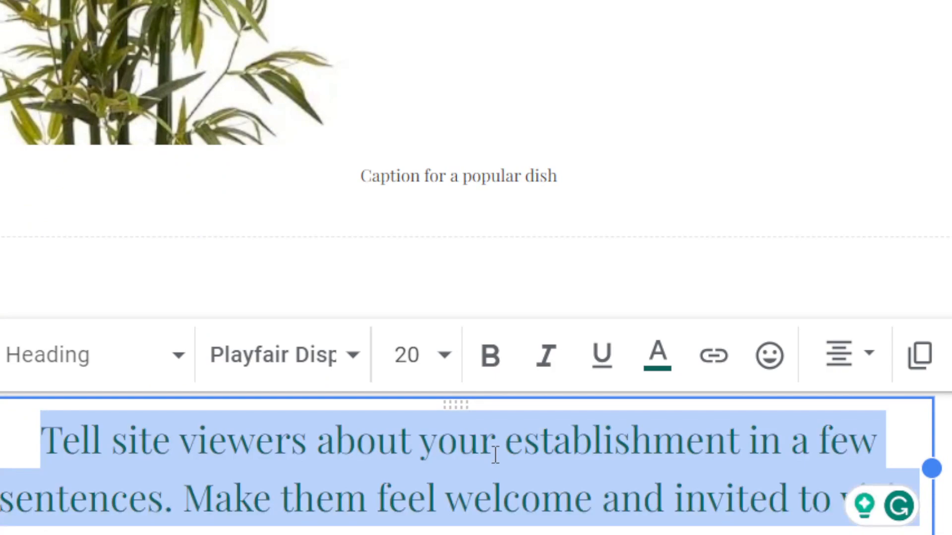
# Step: Paste the faux bamboo sentence over the placeholder as size 14, bold, underlined Title text
pyautogui.hotkey('ctrl', 'v')
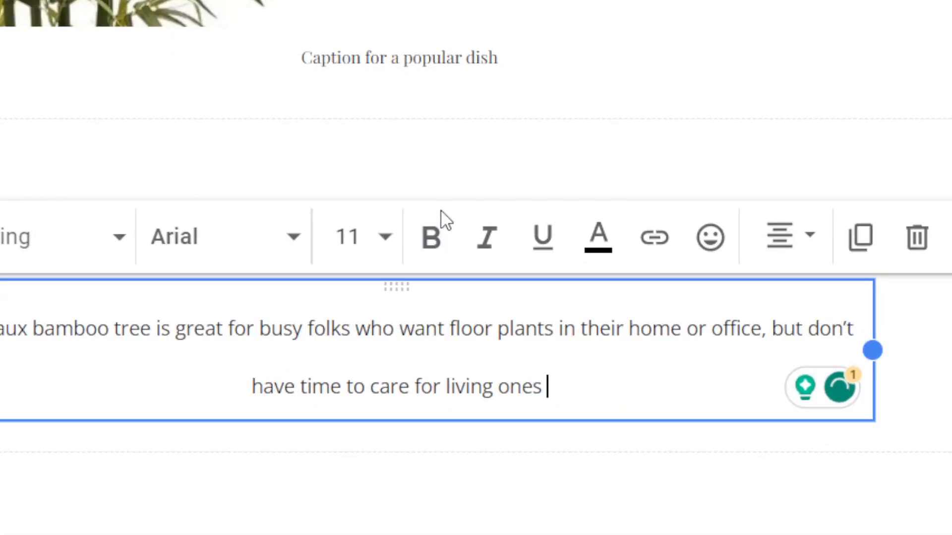
pyautogui.click(379, 244)
pyautogui.click(349, 137)
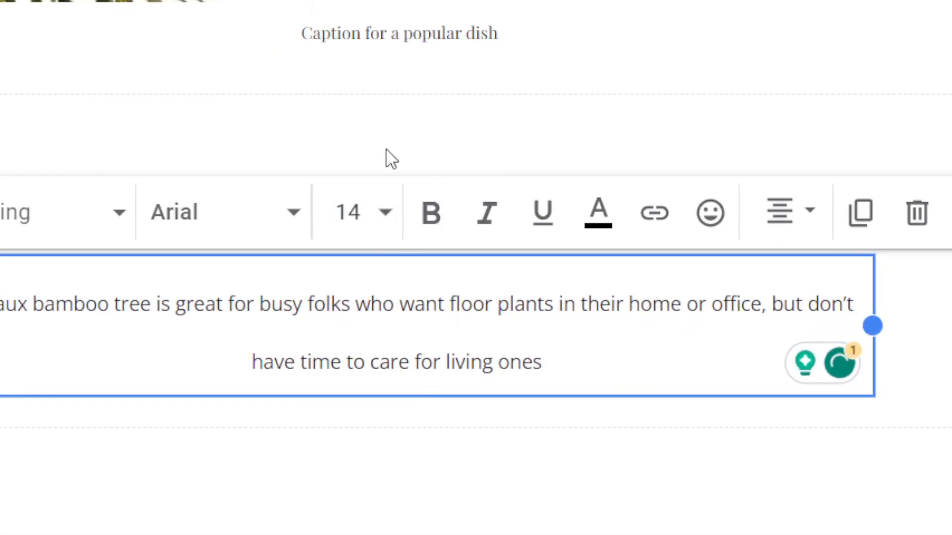
pyautogui.tripleClick(554, 299)
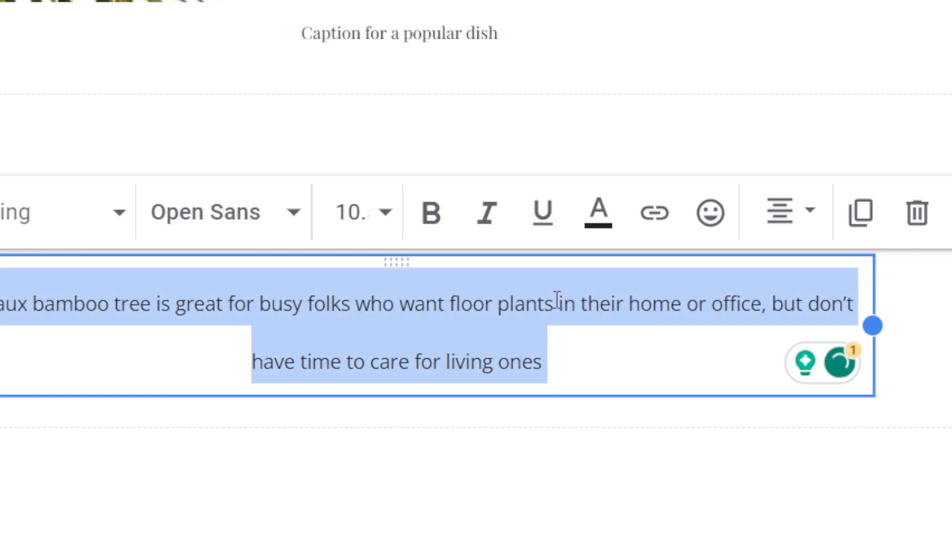
pyautogui.click(418, 217)
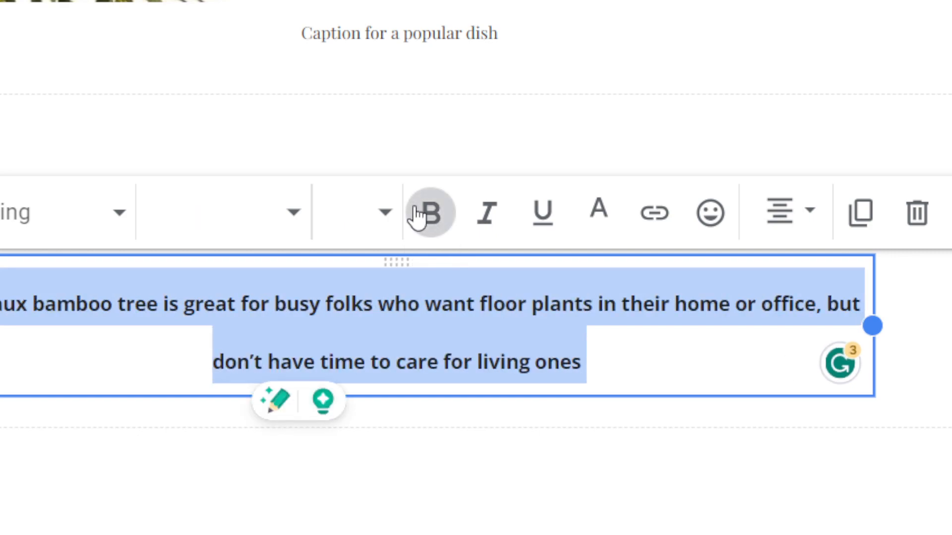
pyautogui.click(95, 214)
pyautogui.click(75, 377)
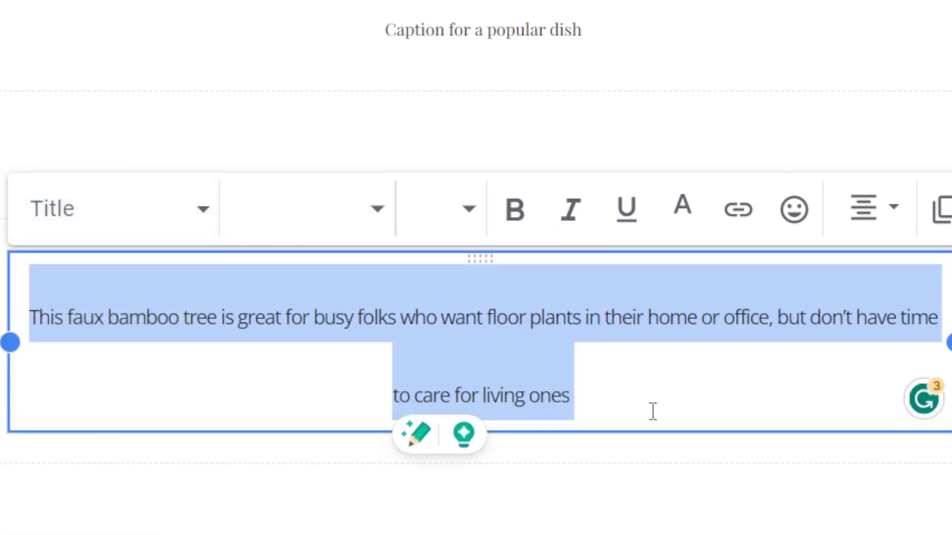
pyautogui.click(645, 189)
pyautogui.click(871, 385)
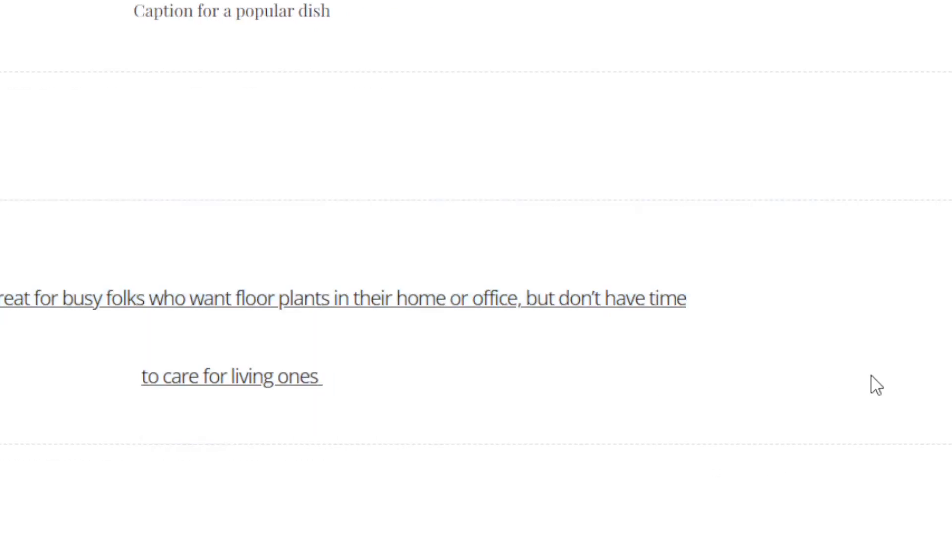
# Step: Widen the text box to both page edges so the sentence fits
pyautogui.doubleClick(379, 325)
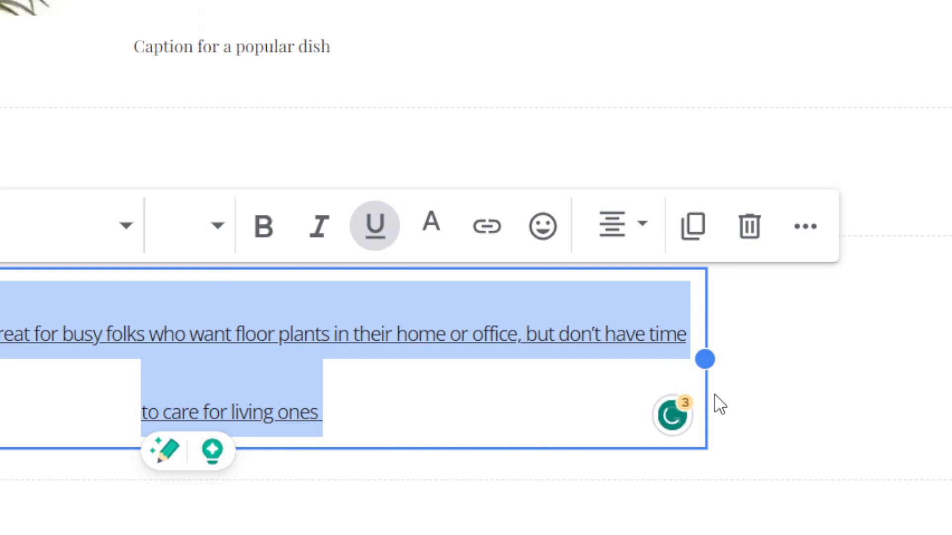
pyautogui.click(714, 354)
pyautogui.click(580, 337)
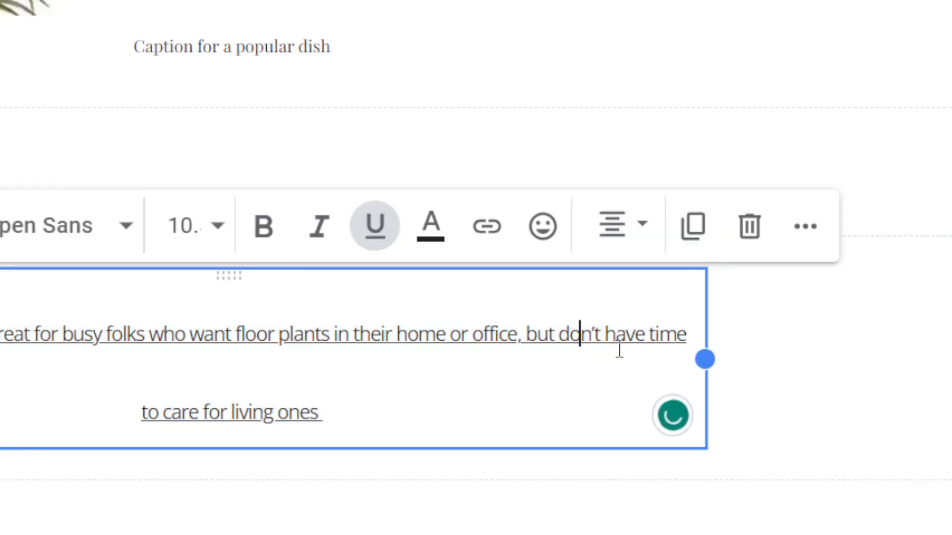
pyautogui.moveTo(704, 360); pyautogui.dragTo(949, 320)
pyautogui.moveTo(228, 315); pyautogui.dragTo(31, 298)
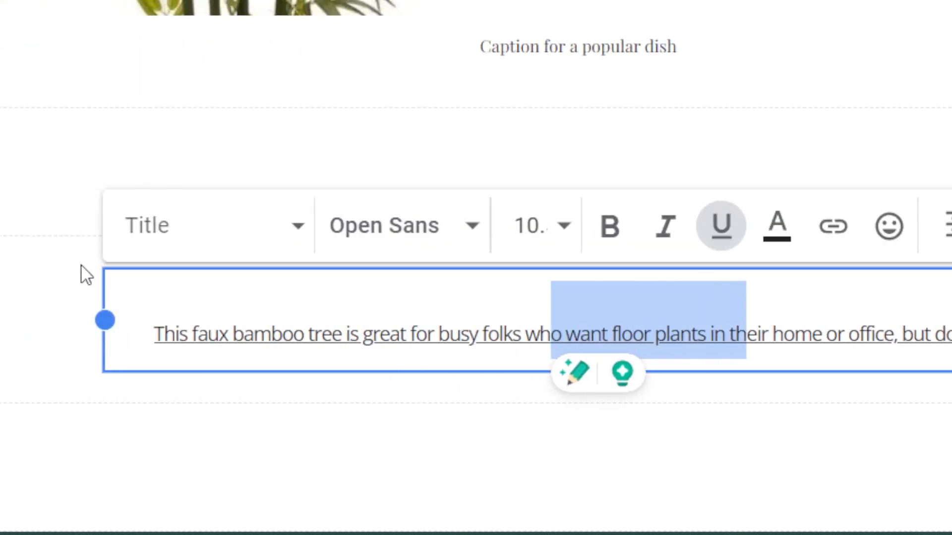
pyautogui.moveTo(104, 319); pyautogui.dragTo(0, 319)
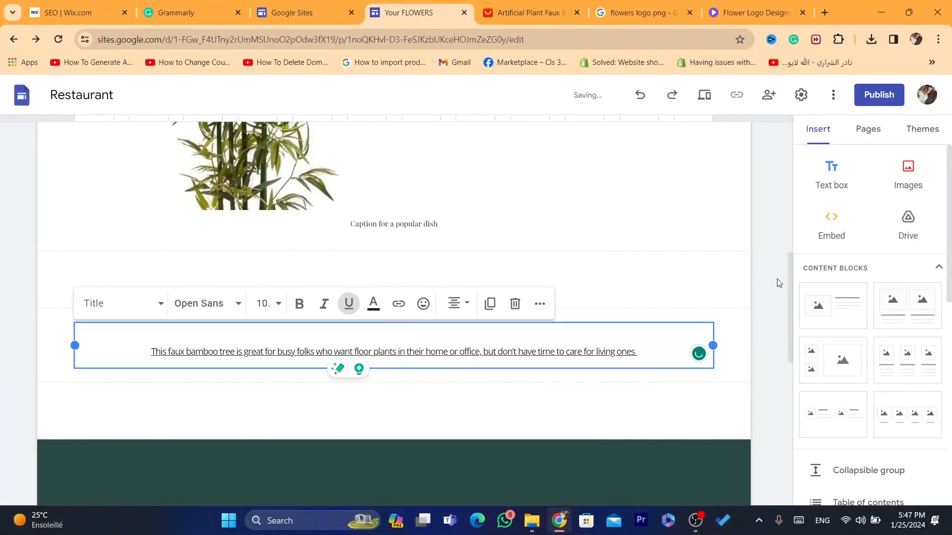
pyautogui.click(783, 284)
pyautogui.moveTo(789, 290); pyautogui.dragTo(770, 173)
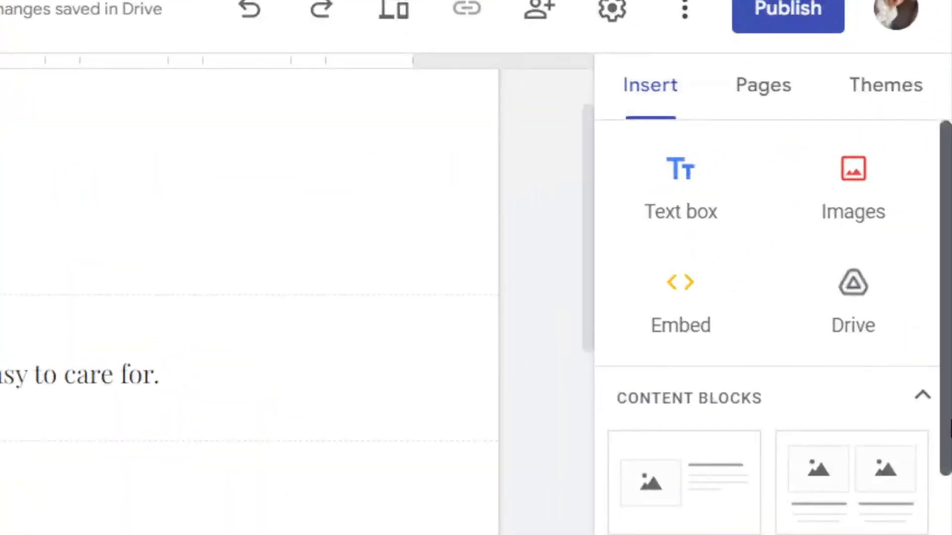
# Step: Insert an image-and-text block holding the 3.jpg bamboo picture and select its empty title
pyautogui.moveTo(951, 420); pyautogui.dragTo(935, 275)
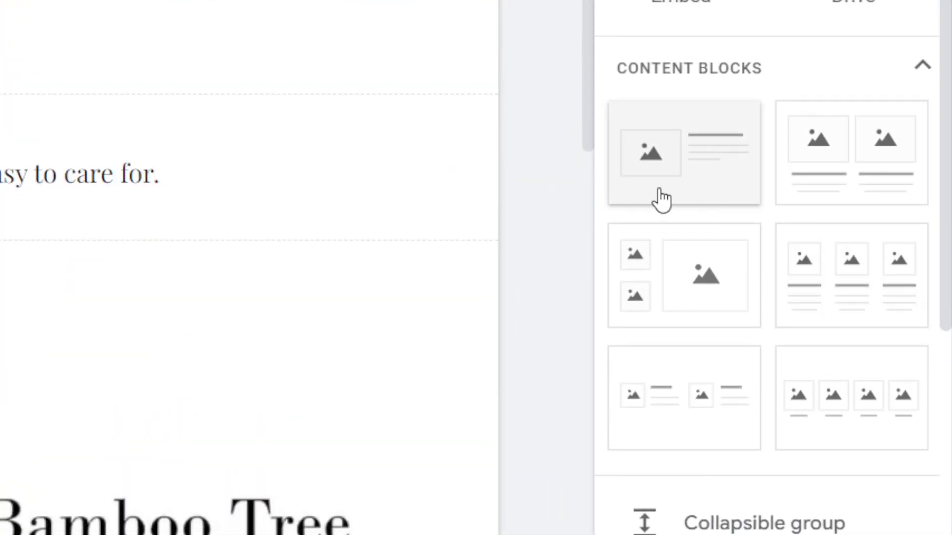
pyautogui.click(660, 192)
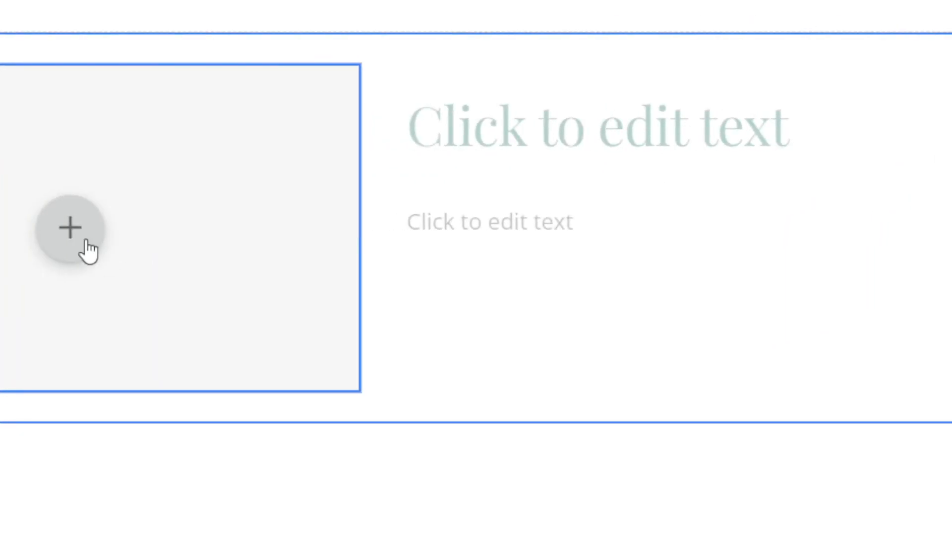
pyautogui.click(203, 258)
pyautogui.click(153, 327)
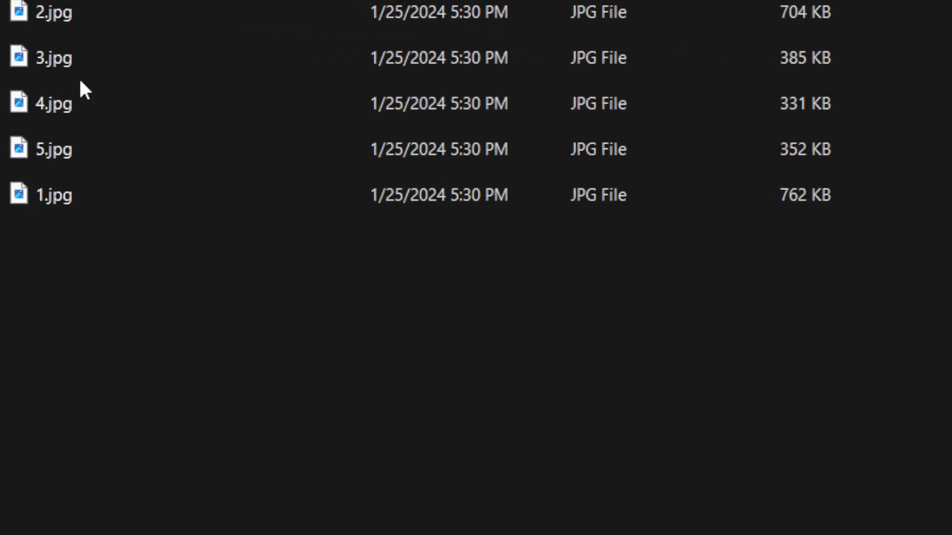
pyautogui.doubleClick(72, 62)
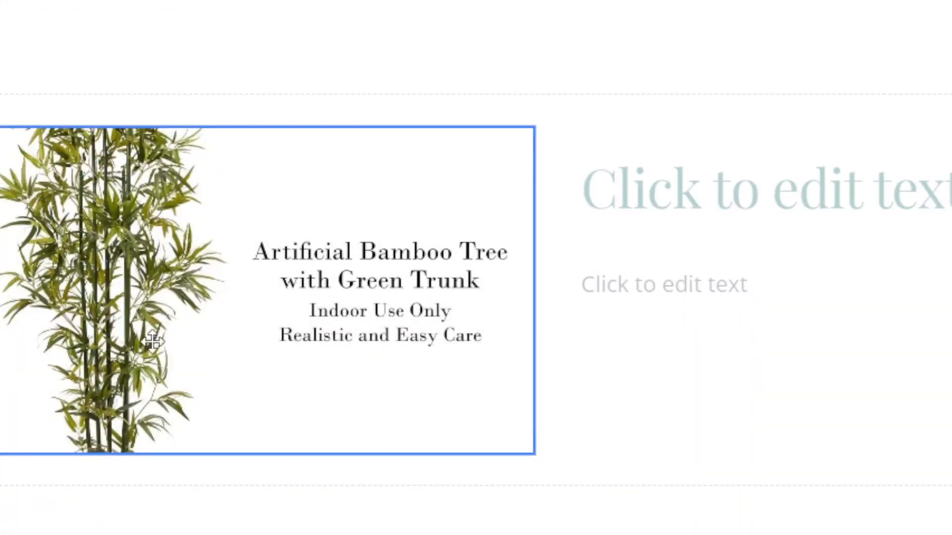
pyautogui.scroll(-1, 153, 341)
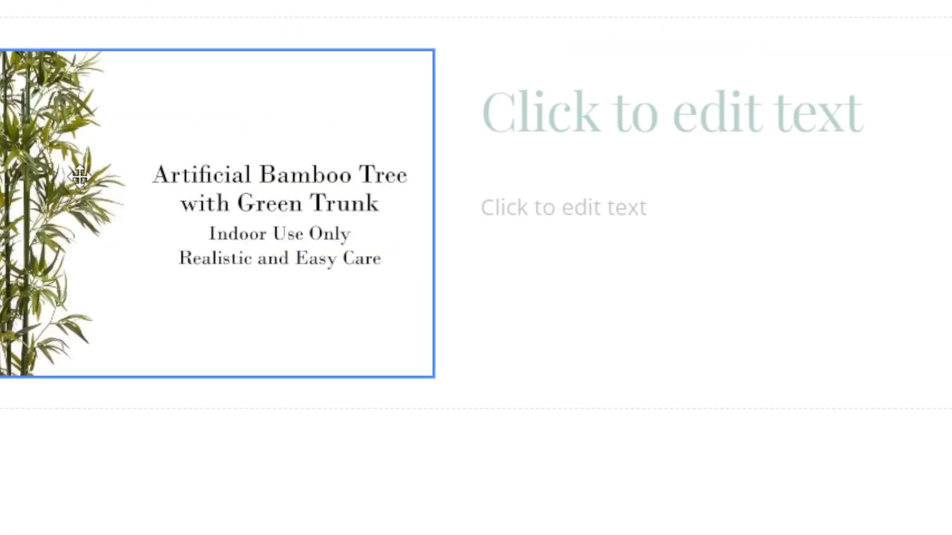
pyautogui.click(173, 241)
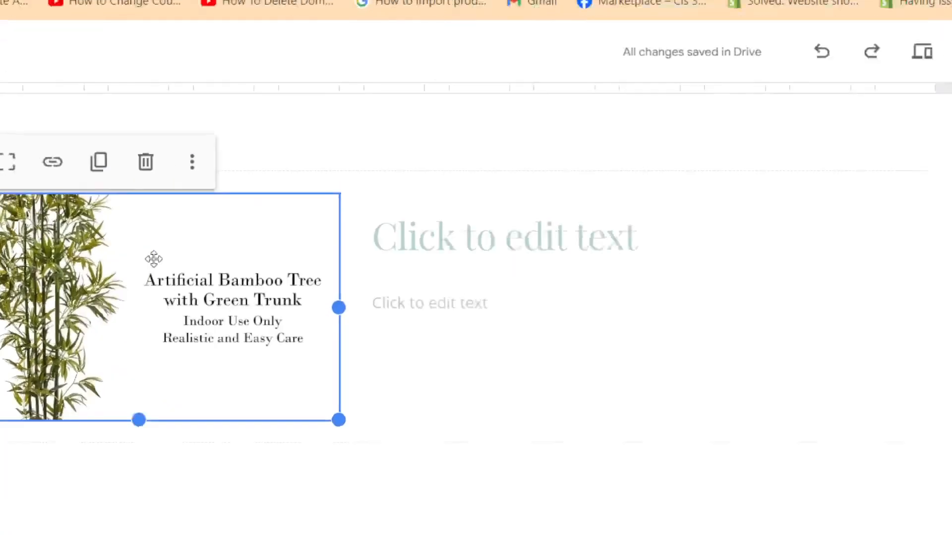
pyautogui.click(507, 217)
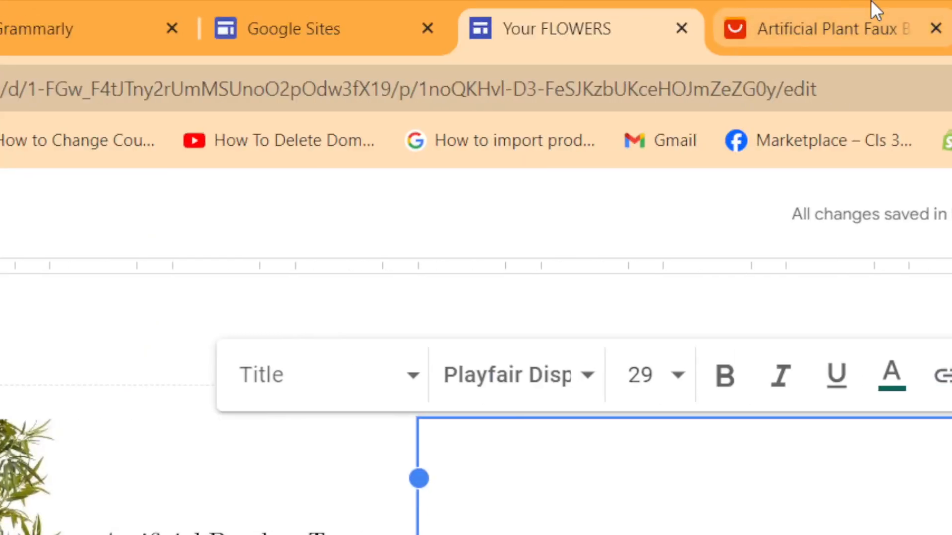
# Step: Paste the bamboo product description into the title box and make it bold
pyautogui.click(871, 10)
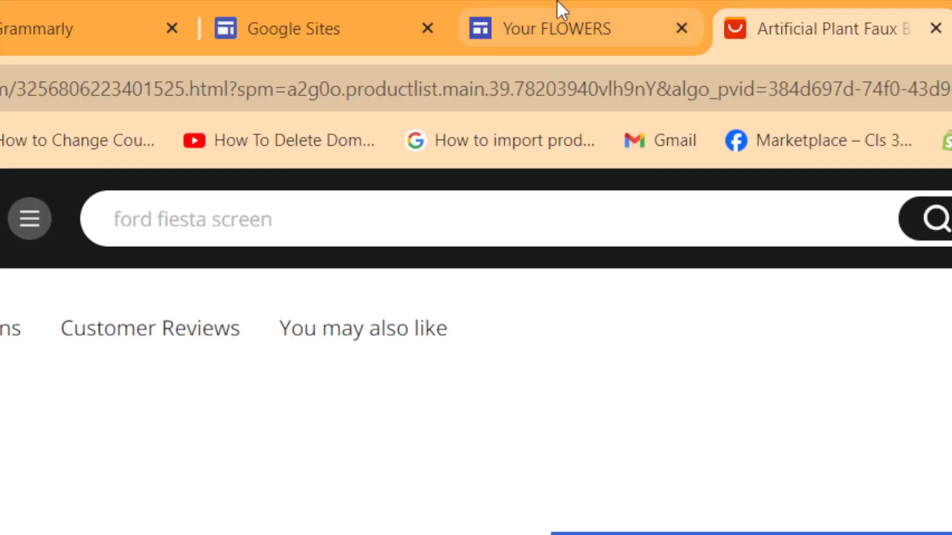
pyautogui.click(557, 9)
pyautogui.hotkey('ctrl', 'v')
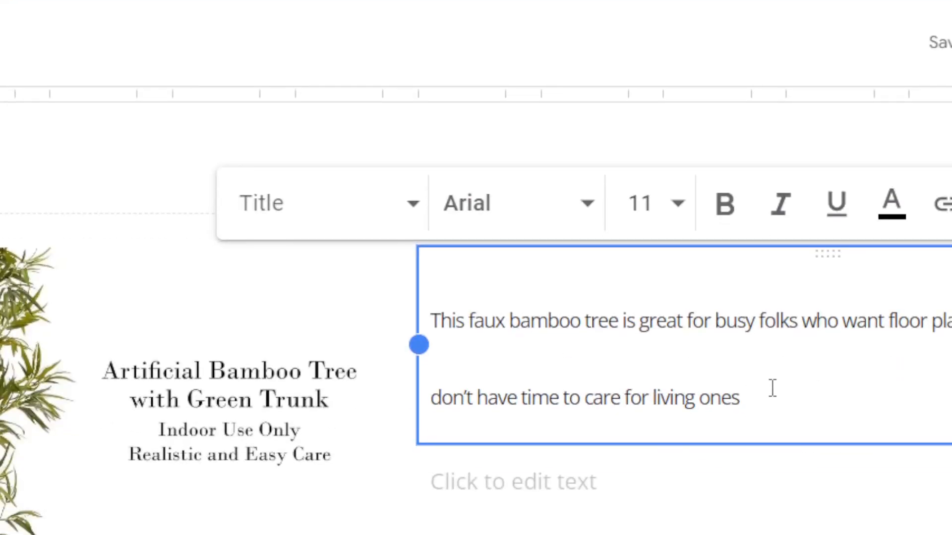
pyautogui.hotkey('ctrl', 'a')
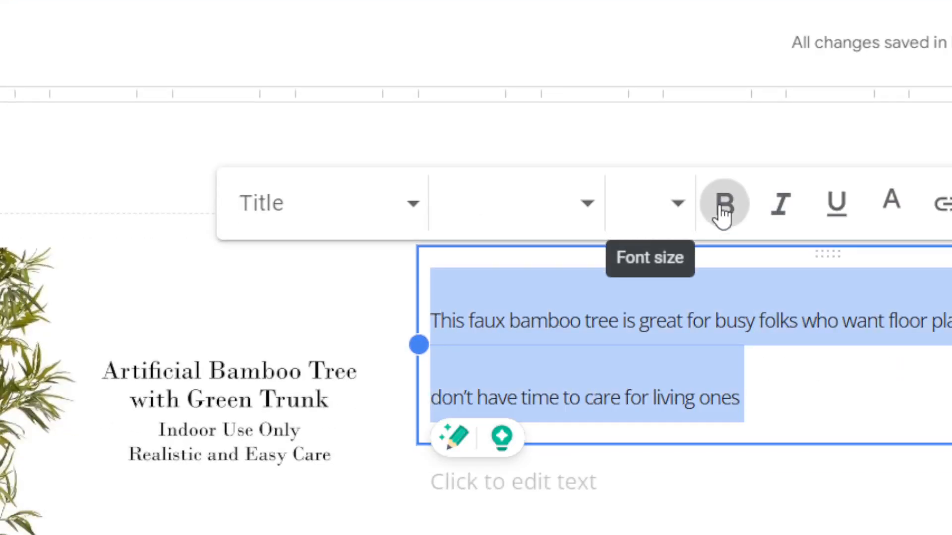
pyautogui.click(723, 211)
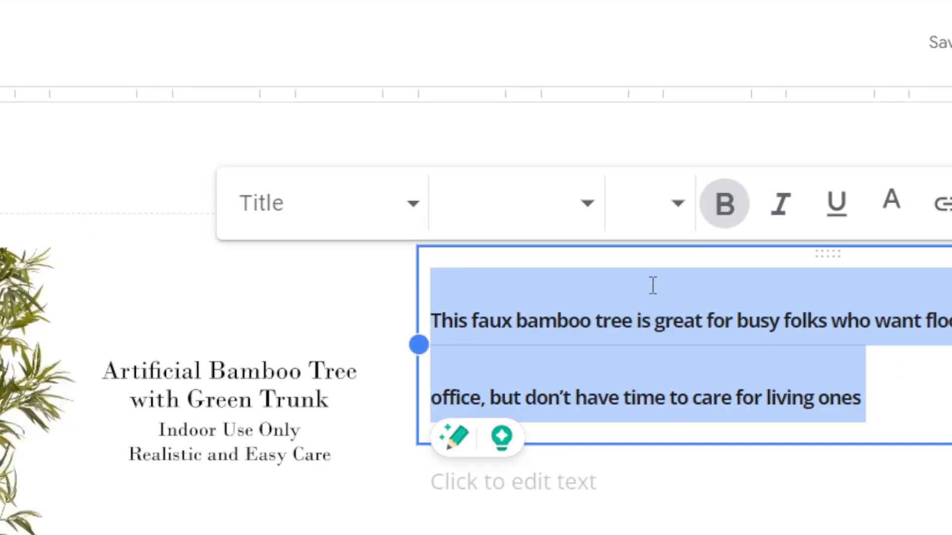
# Step: Set the description's font to Playfair Display Bold after briefly trying Impact
pyautogui.click(569, 208)
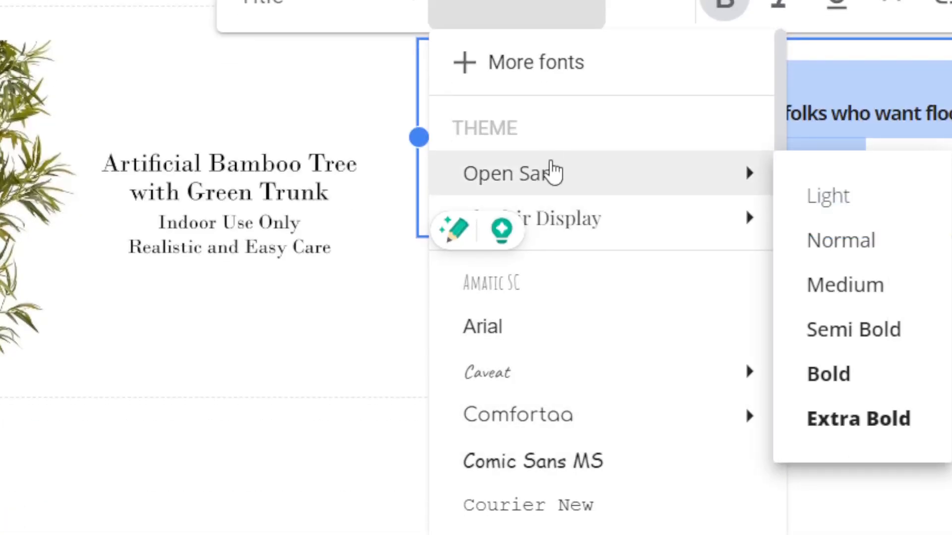
pyautogui.click(576, 466)
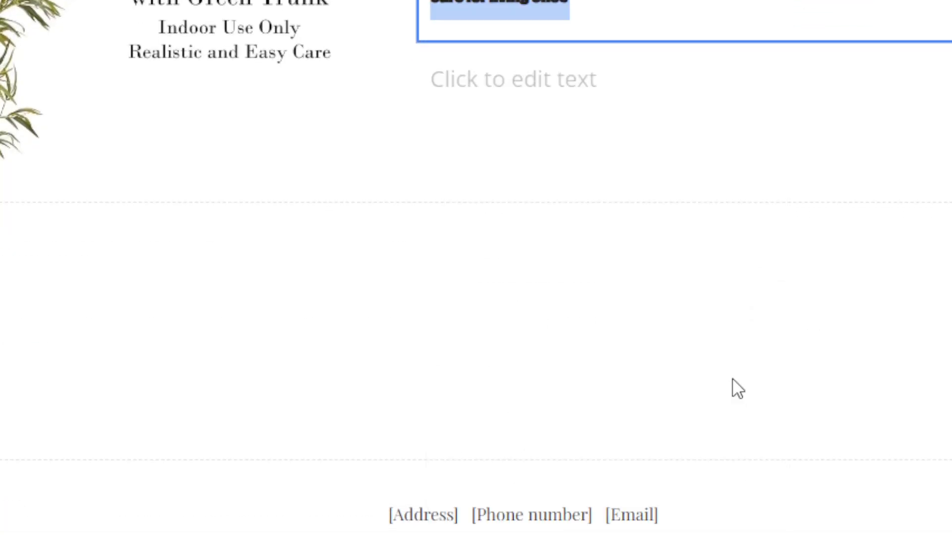
pyautogui.click(674, 80)
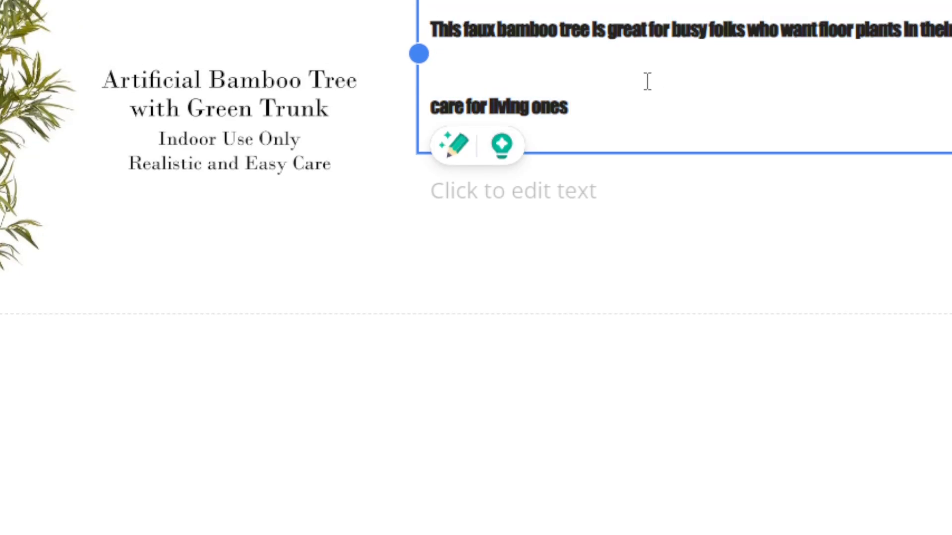
pyautogui.moveTo(645, 81); pyautogui.dragTo(453, 81)
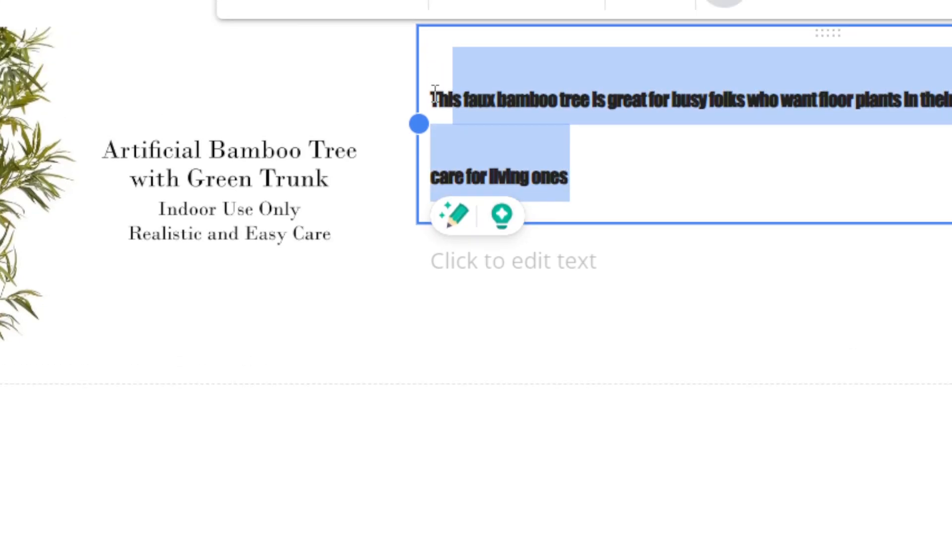
pyautogui.click(548, 95)
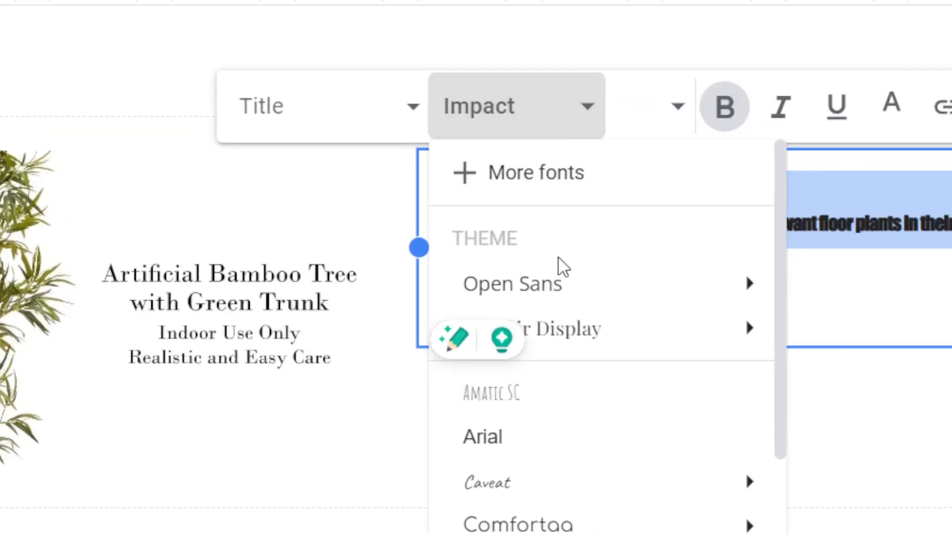
pyautogui.moveTo(556, 296)
pyautogui.click(860, 356)
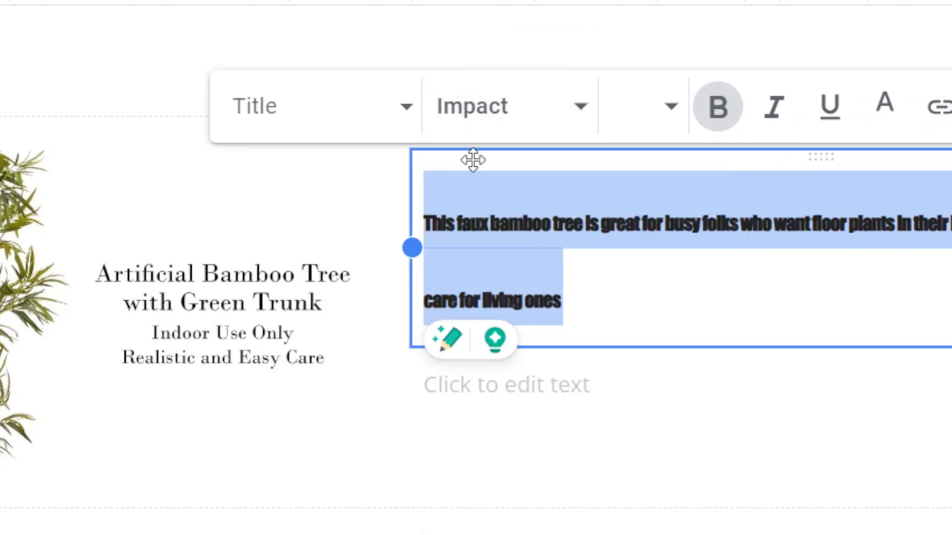
pyautogui.click(463, 110)
pyautogui.moveTo(694, 329)
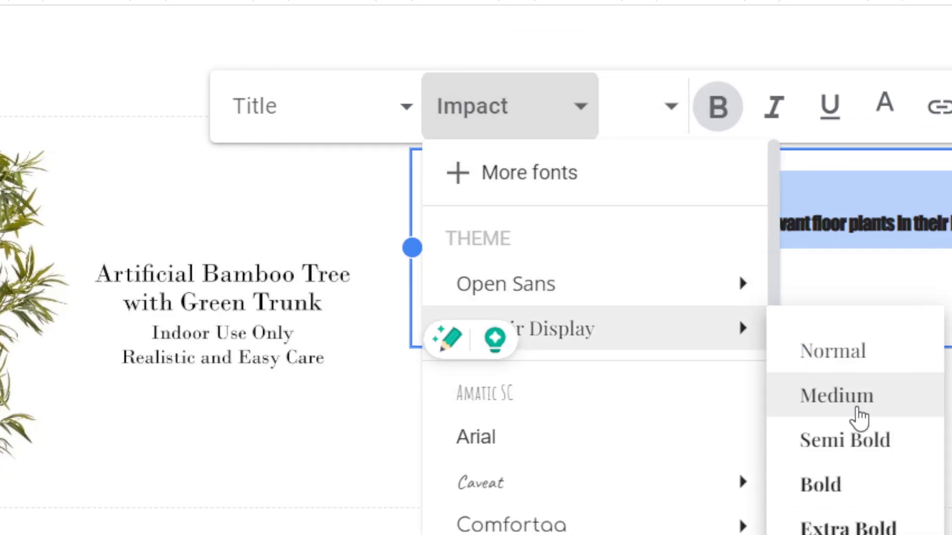
pyautogui.click(836, 498)
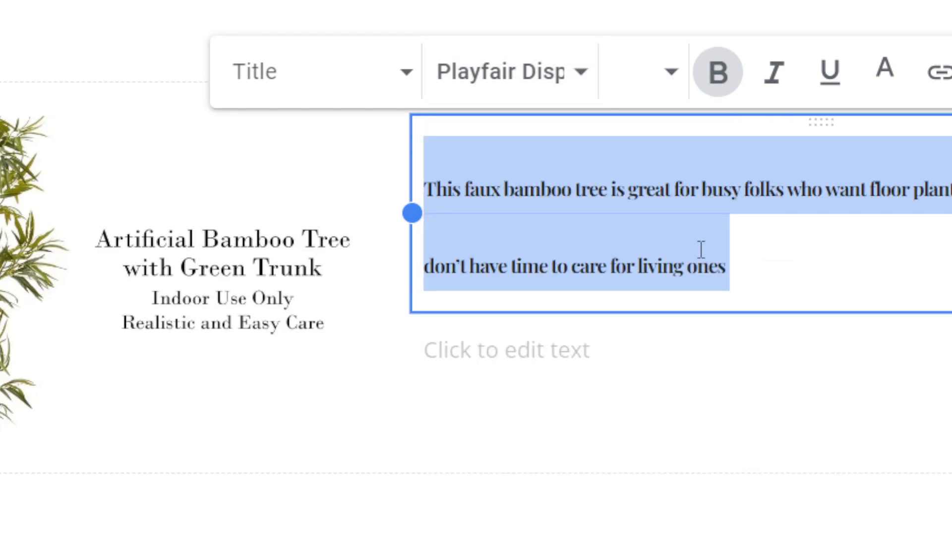
pyautogui.click(700, 249)
pyautogui.click(785, 322)
pyautogui.click(570, 345)
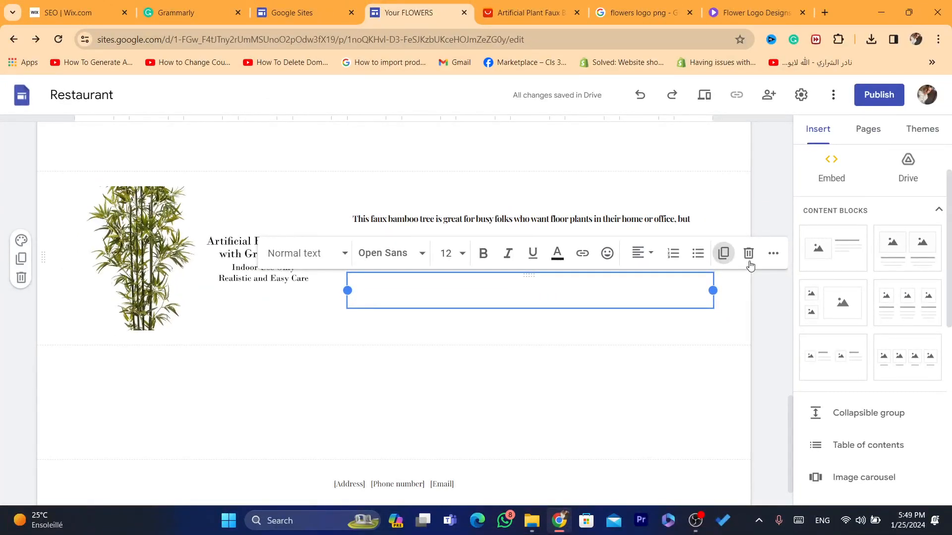
# Step: Delete the empty text box under the bamboo description
pyautogui.click(748, 253)
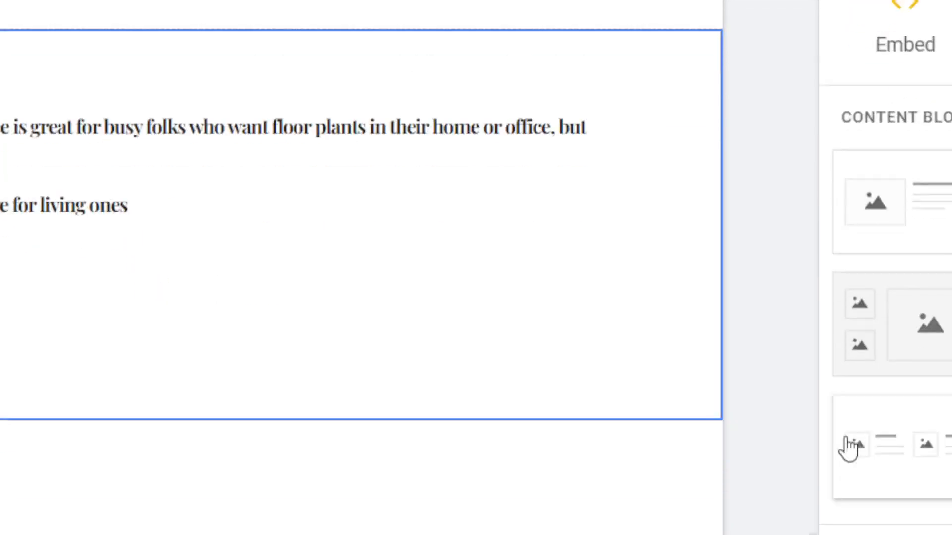
pyautogui.moveTo(815, 457); pyautogui.dragTo(838, 454)
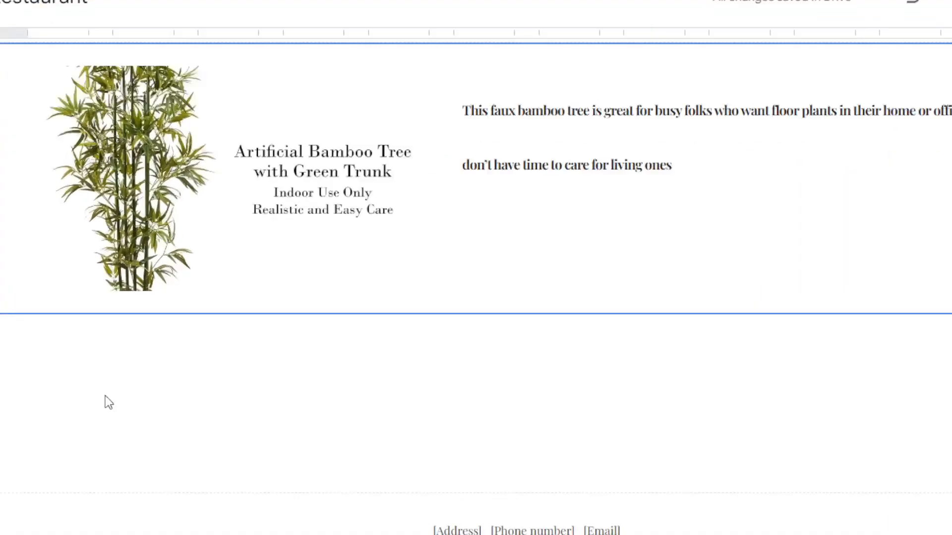
pyautogui.click(938, 80)
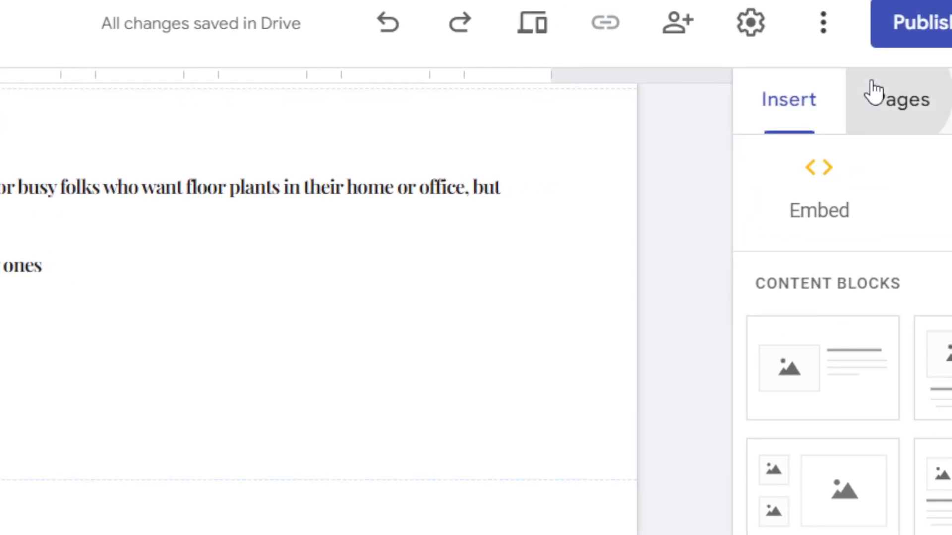
# Step: Start a new image carousel from the Insert panel
pyautogui.click(797, 94)
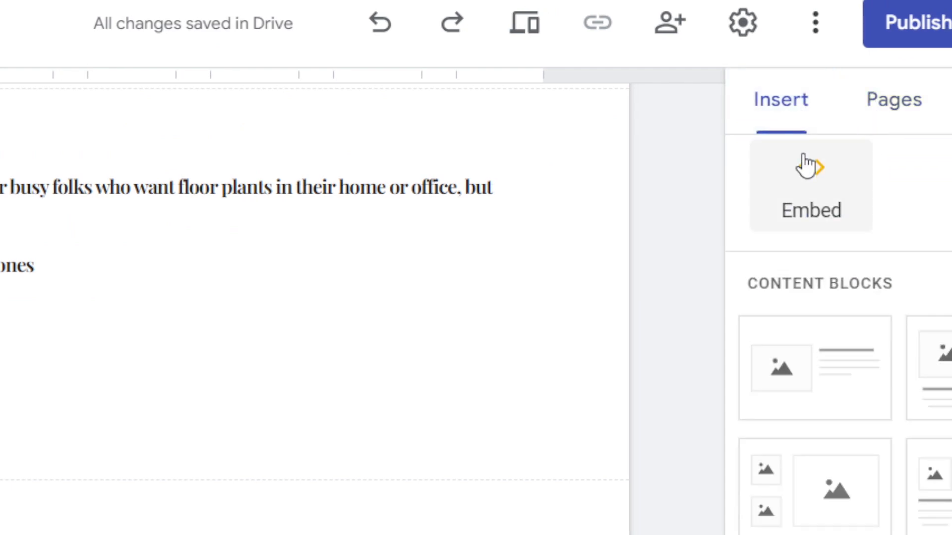
pyautogui.scroll(-4, 864, 503)
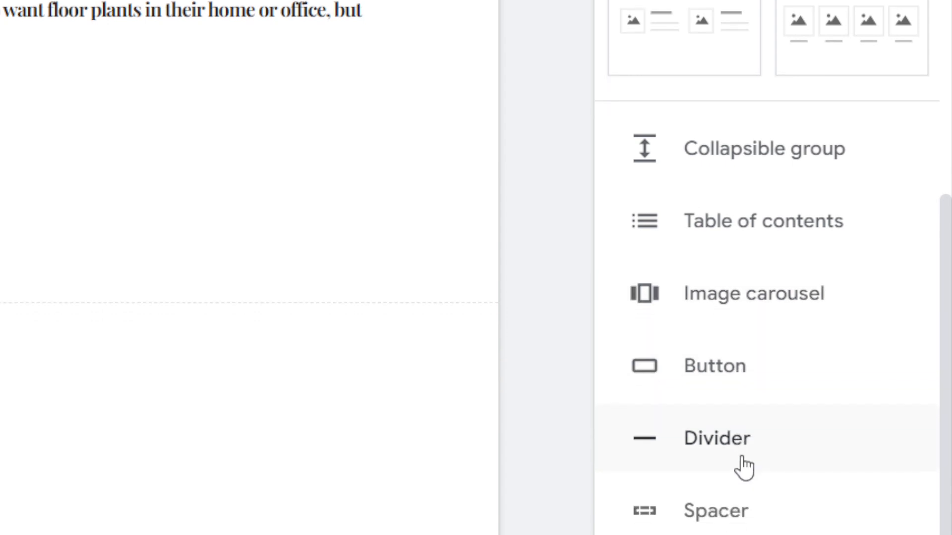
pyautogui.click(744, 166)
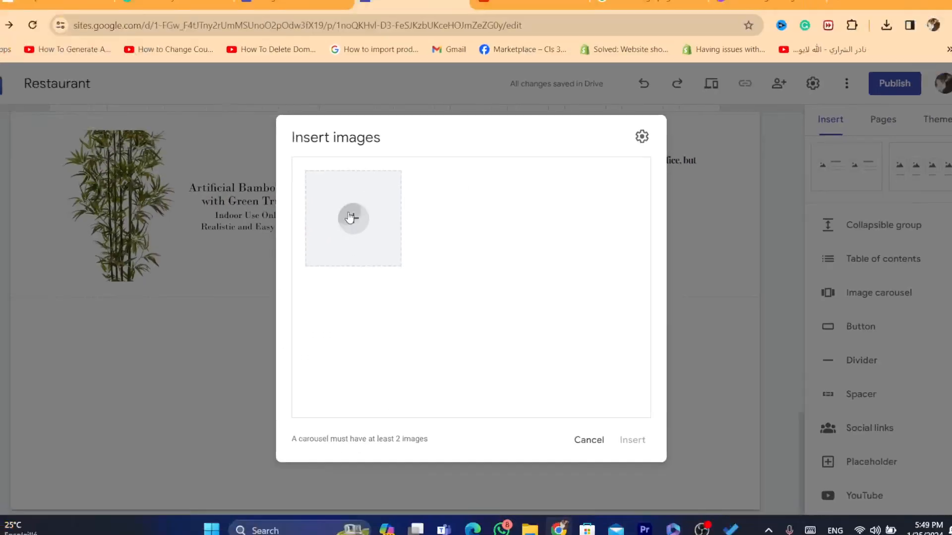
# Step: Upload all five bamboo JPGs, move the close-up tag photo to second, and insert the carousel
pyautogui.click(361, 222)
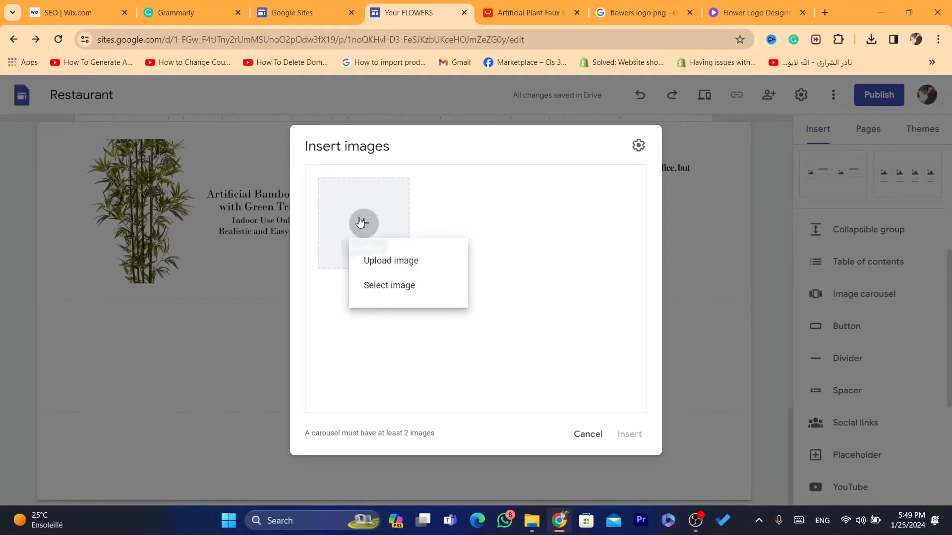
pyautogui.click(409, 270)
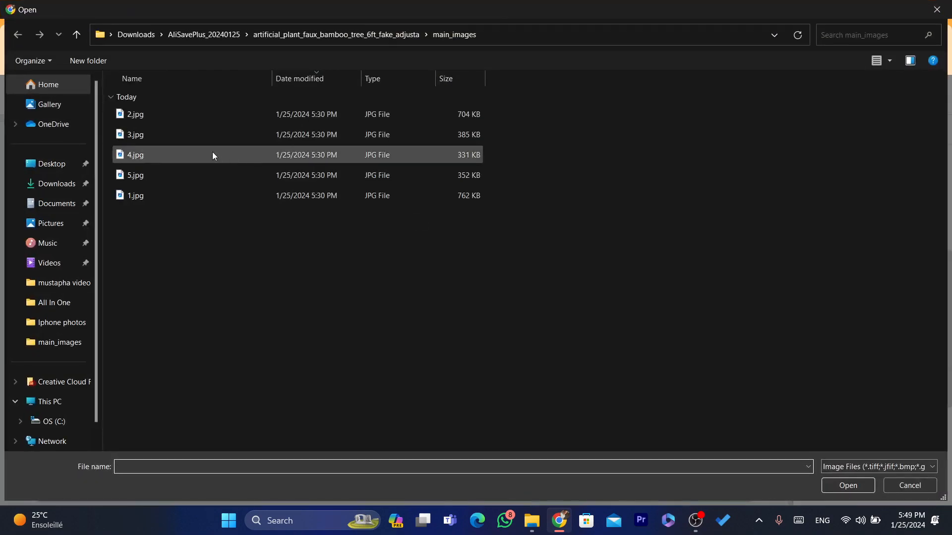
pyautogui.moveTo(162, 256); pyautogui.dragTo(109, 74)
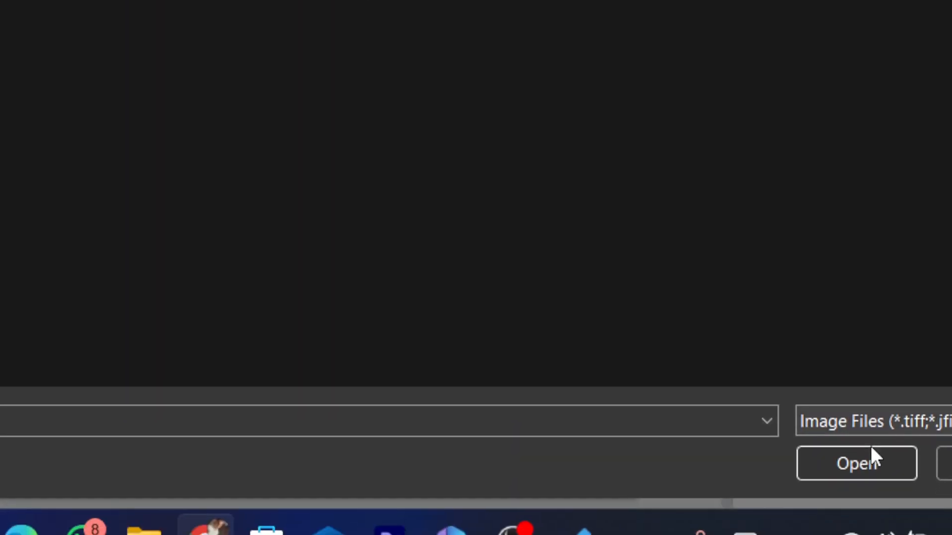
pyautogui.click(868, 462)
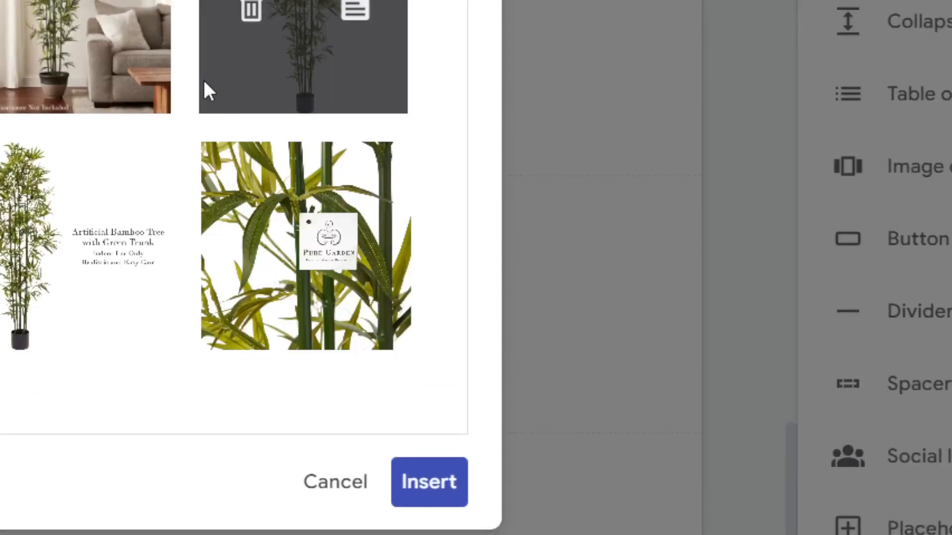
pyautogui.moveTo(377, 369); pyautogui.dragTo(125, 104)
pyautogui.click(459, 526)
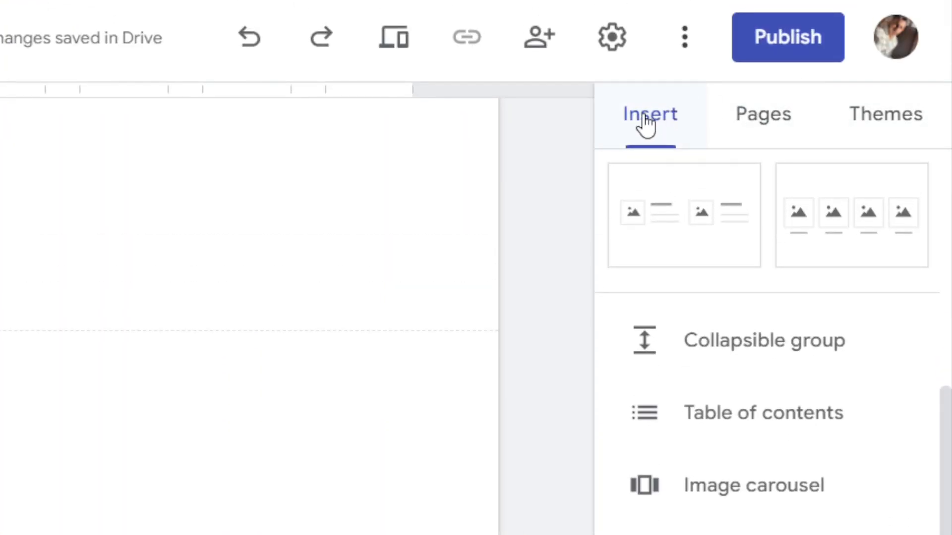
# Step: Add a text box and place it beside the bamboo sofa image
pyautogui.click(645, 117)
pyautogui.scroll(5, 909, 219)
pyautogui.click(655, 248)
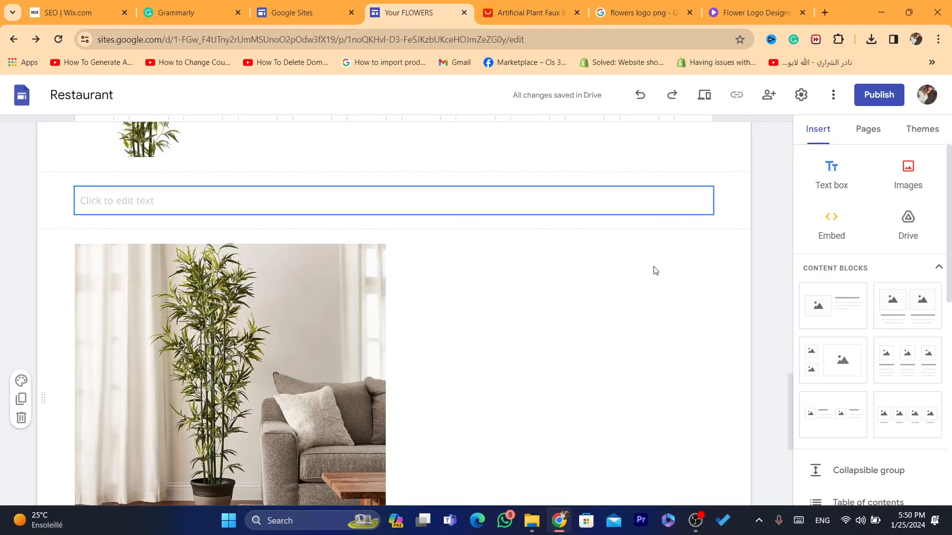
pyautogui.moveTo(185, 190); pyautogui.dragTo(471, 347)
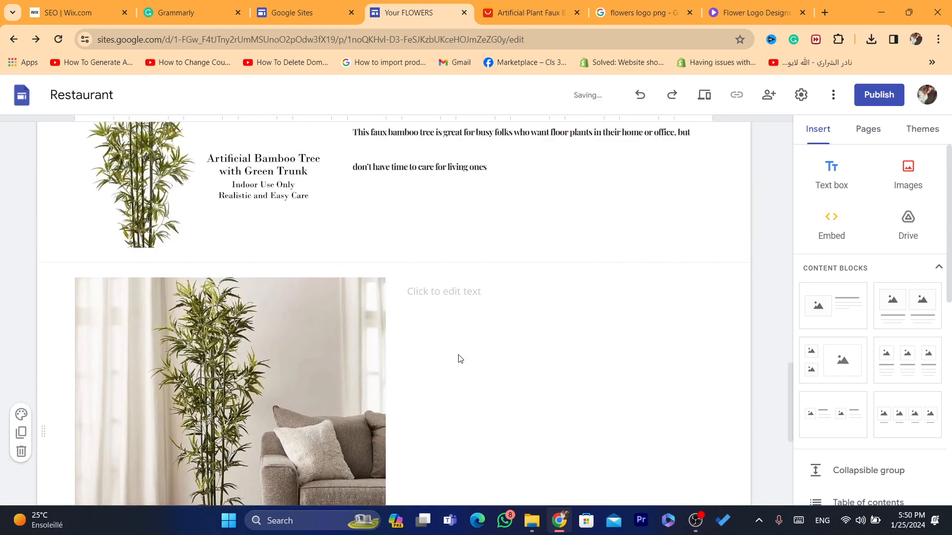
# Step: Paste the full 'Bring a natural touch to your indoor spaces…' description from AliExpress into it
pyautogui.click(463, 305)
pyautogui.click(528, 10)
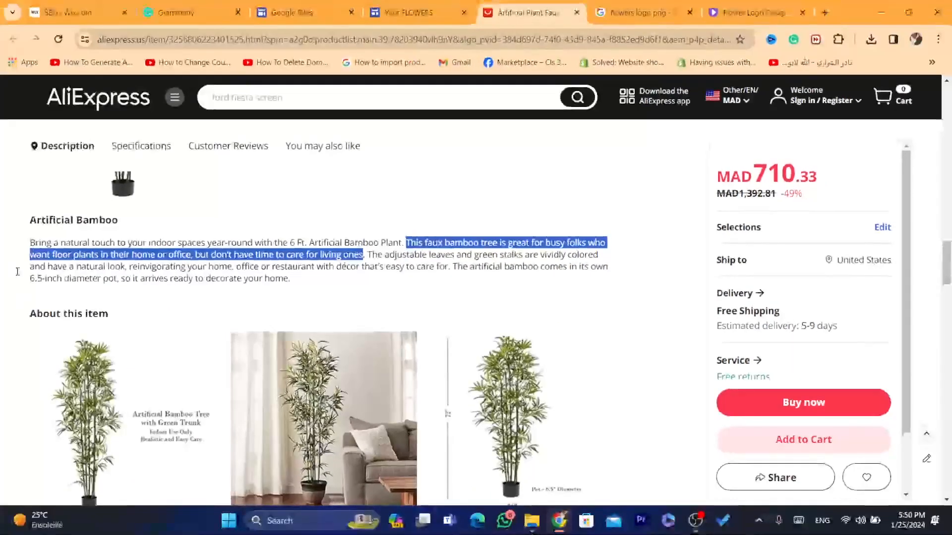
pyautogui.moveTo(26, 242); pyautogui.dragTo(327, 277)
pyautogui.hotkey('ctrl', 'c')
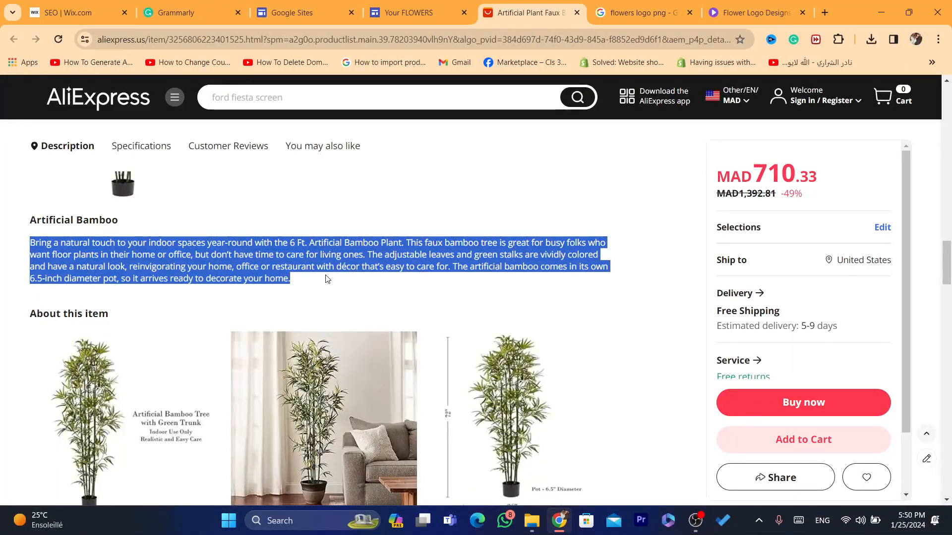
pyautogui.click(405, 3)
pyautogui.hotkey('ctrl', 'v')
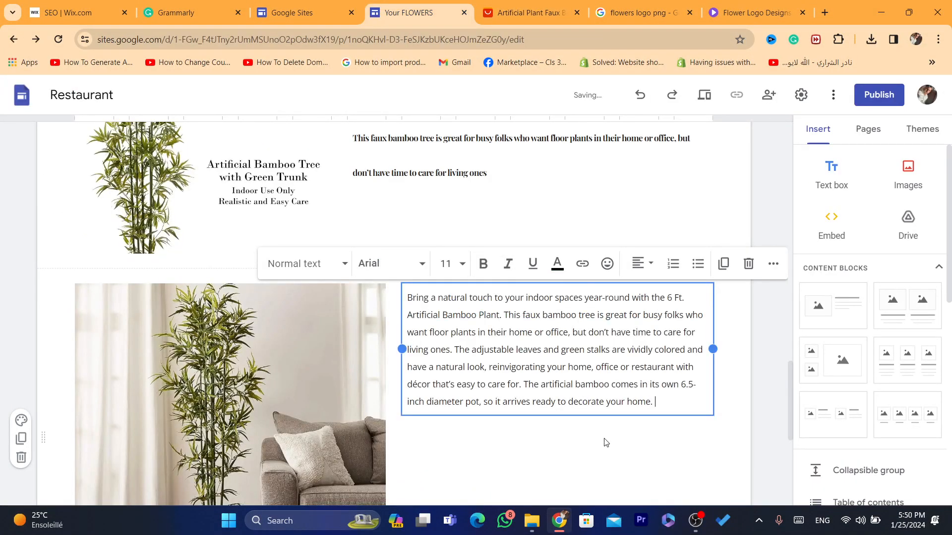
pyautogui.click(605, 442)
pyautogui.tripleClick(651, 347)
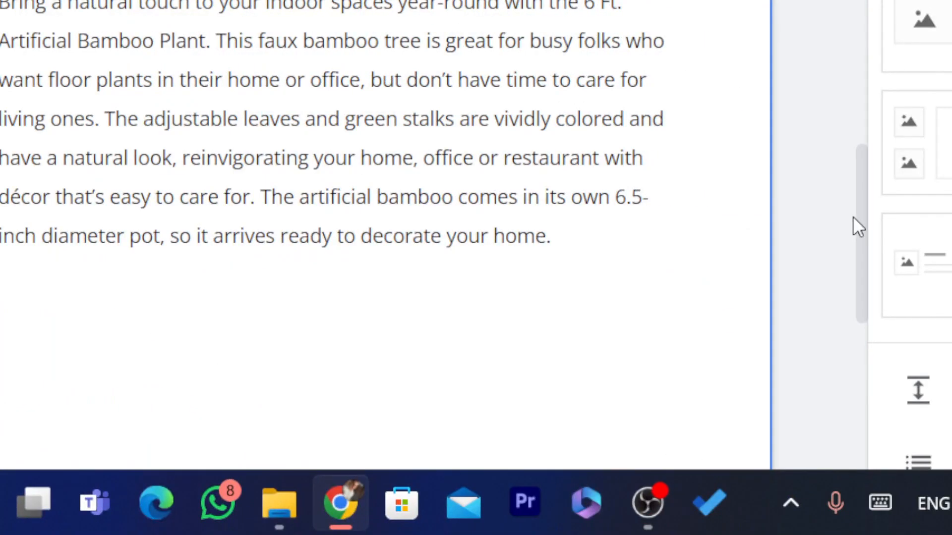
pyautogui.moveTo(863, 247); pyautogui.dragTo(784, 135)
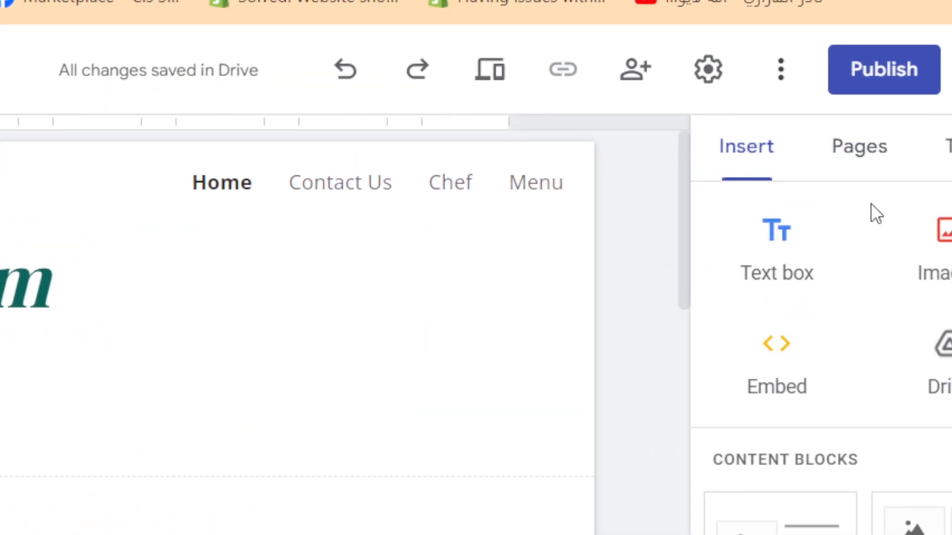
# Step: Delete the Chef page from the site's page list, then go to the Contact Us page
pyautogui.click(791, 164)
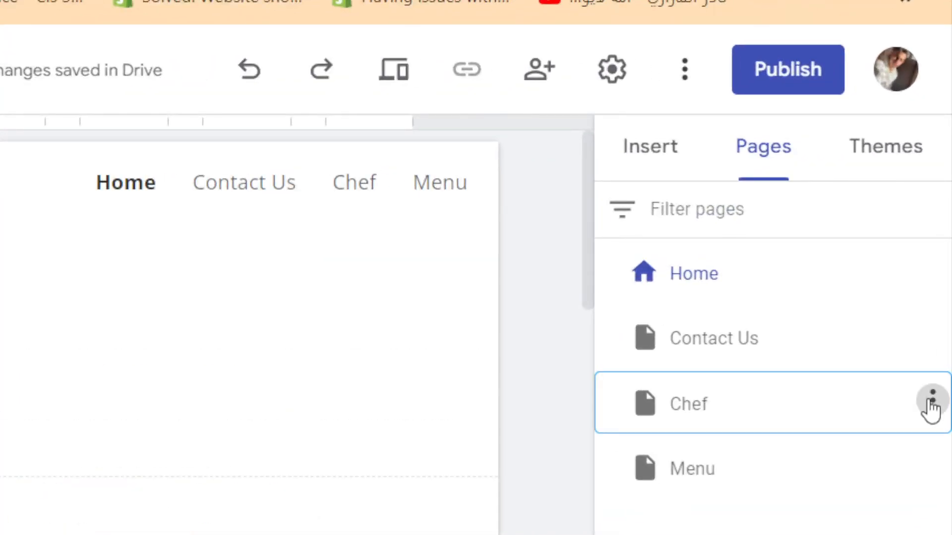
pyautogui.click(931, 409)
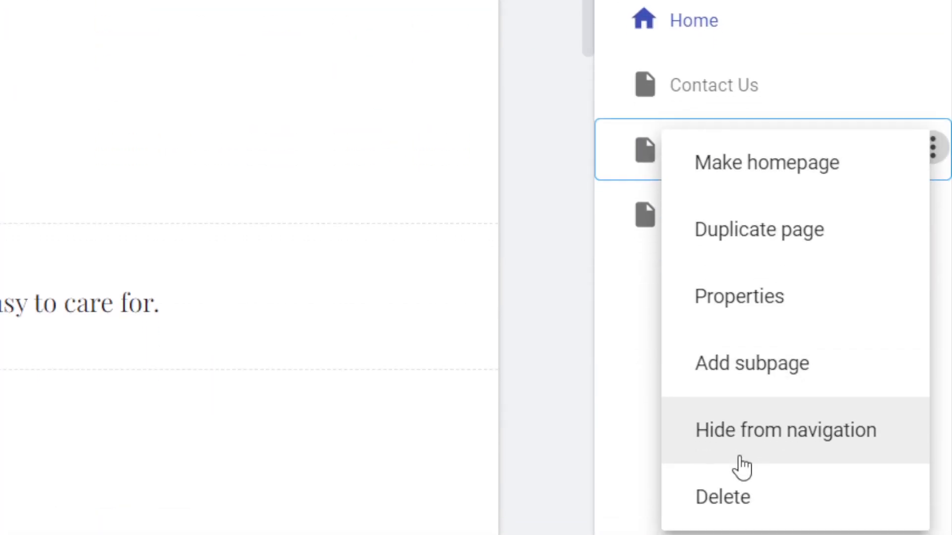
pyautogui.click(760, 431)
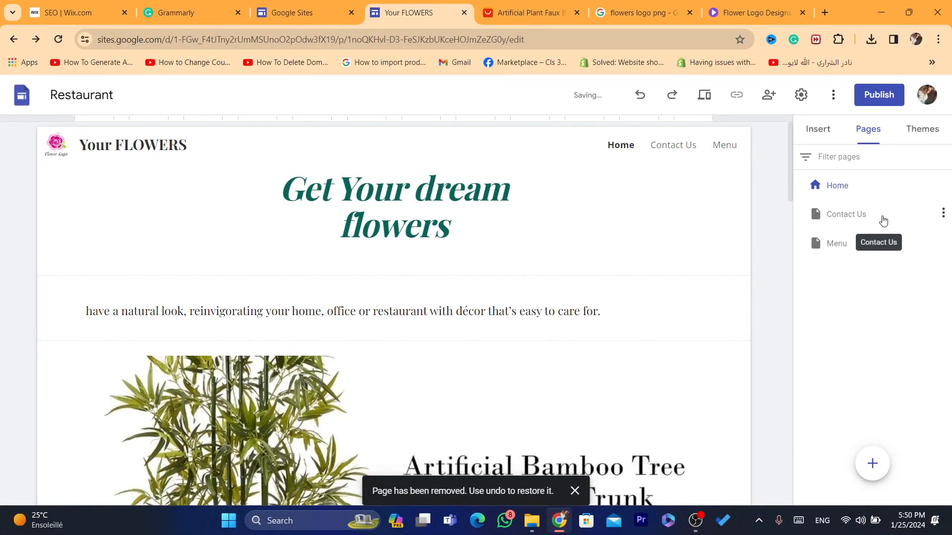
pyautogui.click(875, 218)
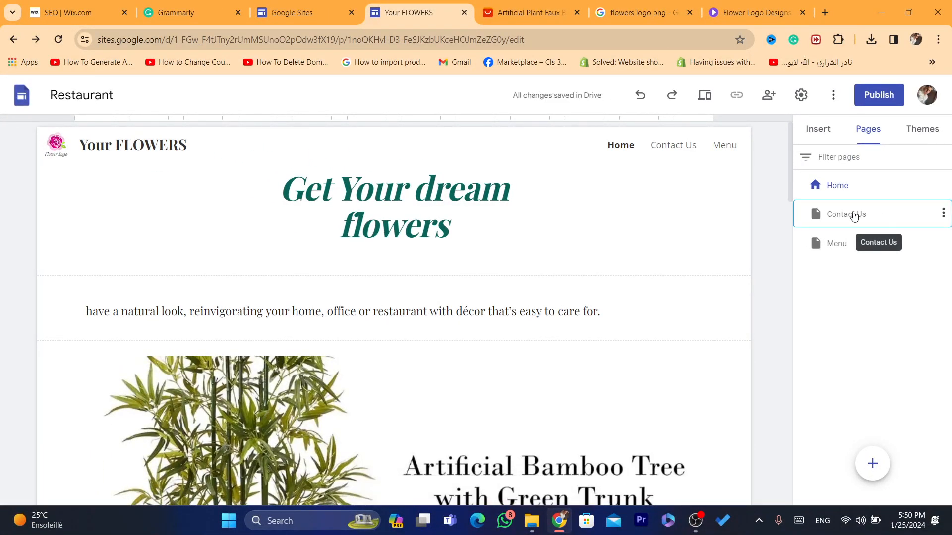
pyautogui.click(824, 210)
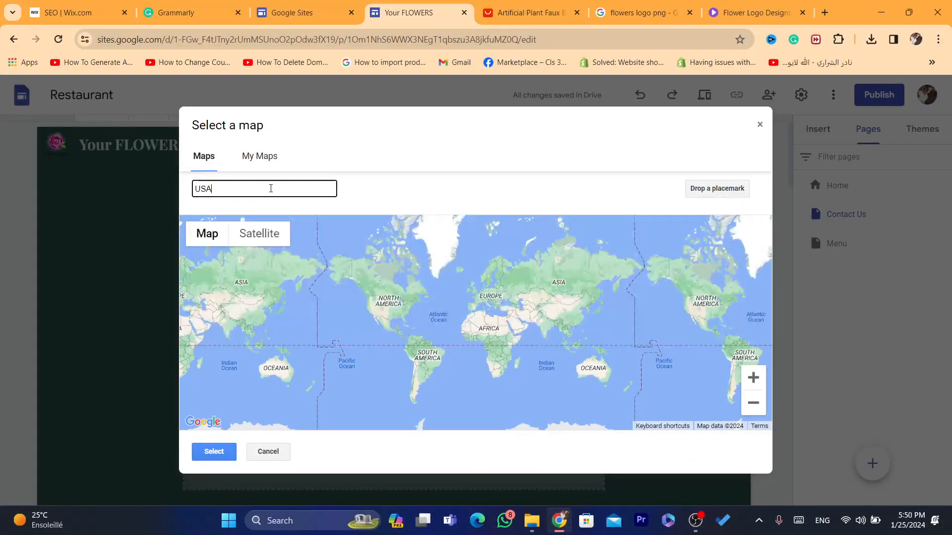
# Step: Insert a map of Uşak, Türkiye under the Contact Us page's Location heading
pyautogui.press('Return')
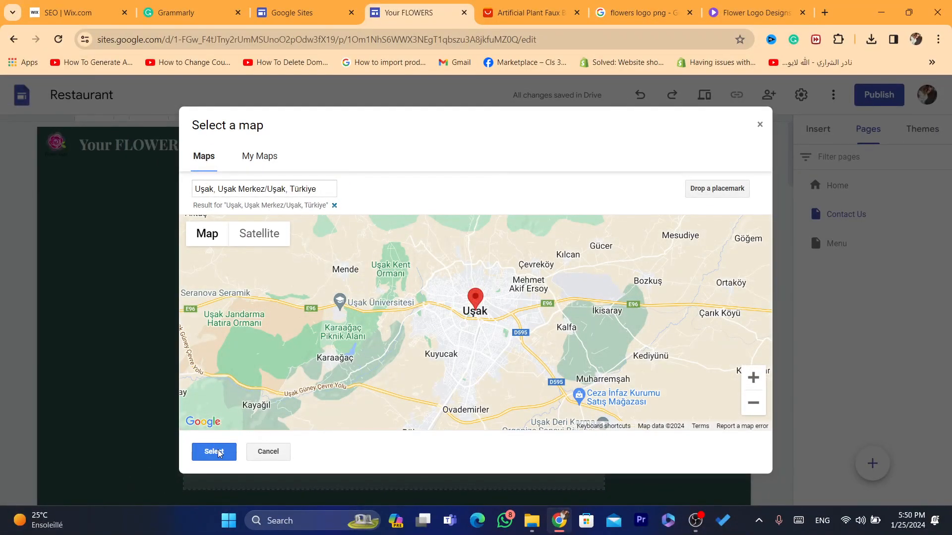
pyautogui.click(214, 452)
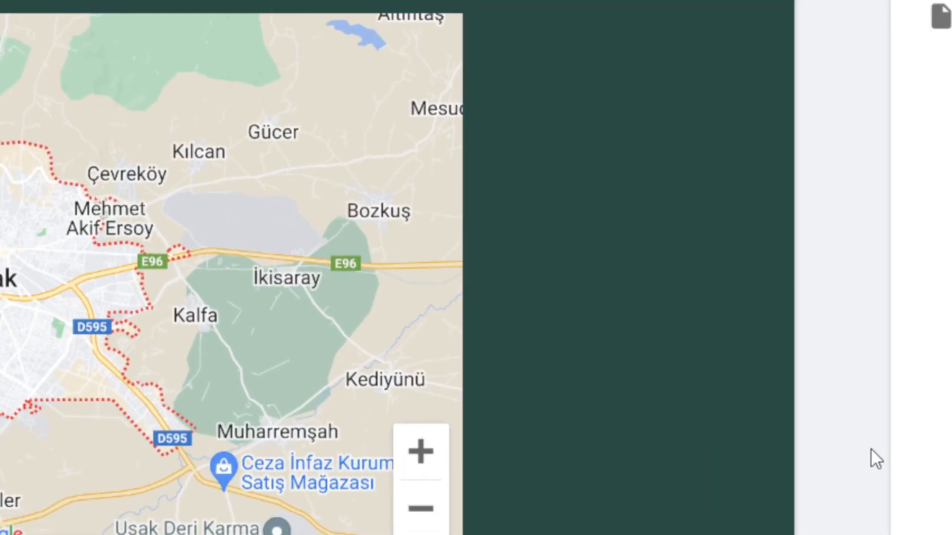
pyautogui.click(166, 142)
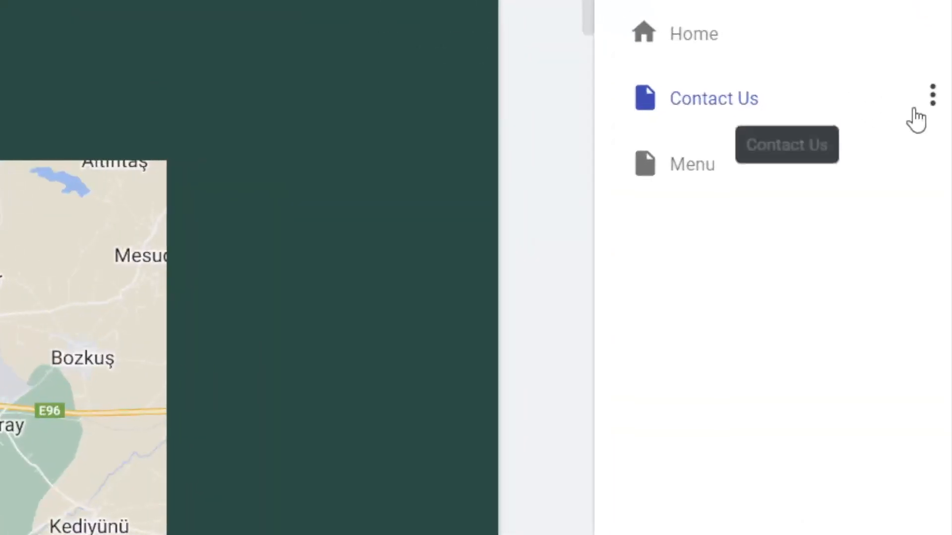
pyautogui.click(935, 219)
pyautogui.click(931, 96)
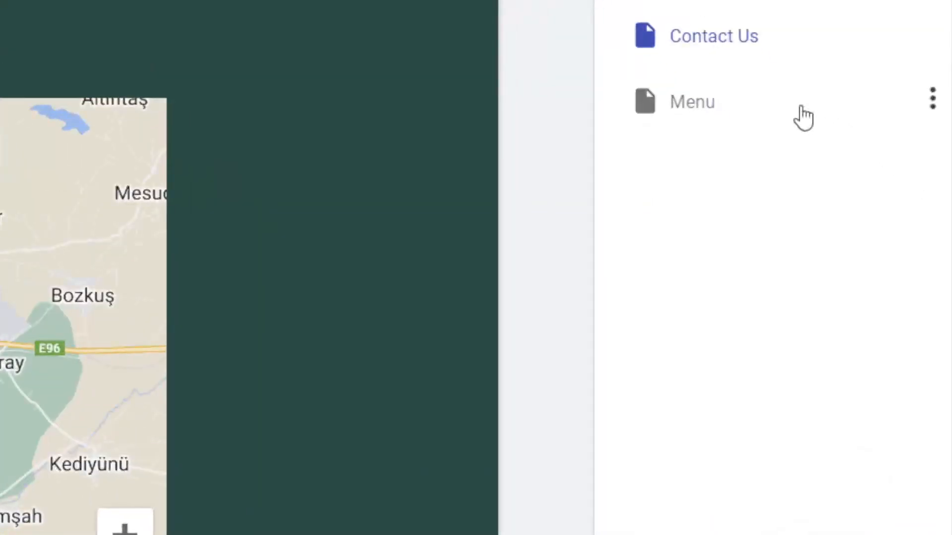
# Step: Go to the Menu page and scroll down to the Appetizer section
pyautogui.click(766, 106)
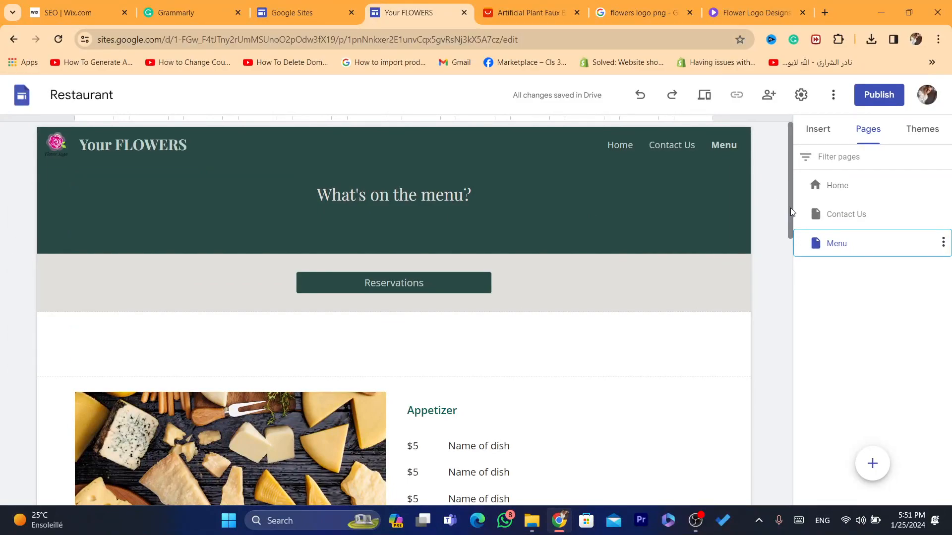
pyautogui.moveTo(790, 207); pyautogui.dragTo(781, 367)
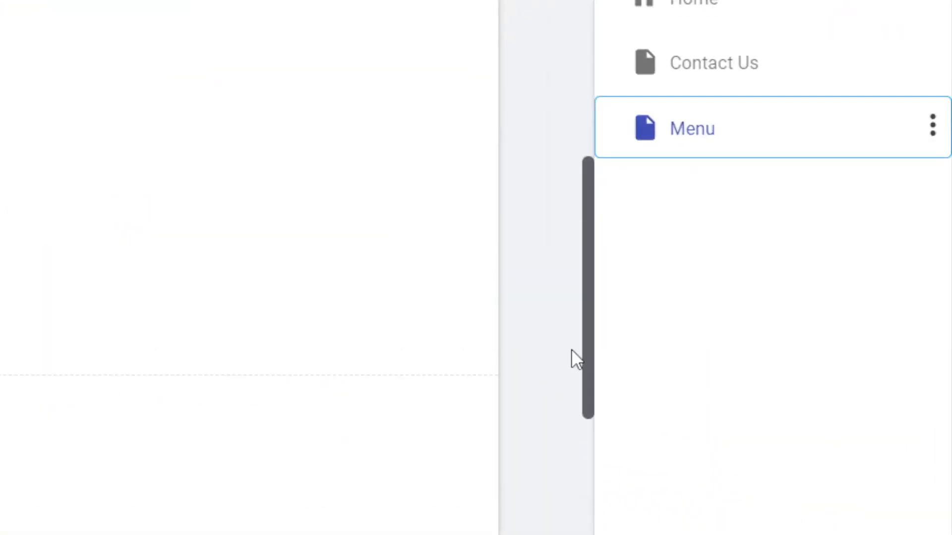
pyautogui.moveTo(571, 349); pyautogui.dragTo(558, 254)
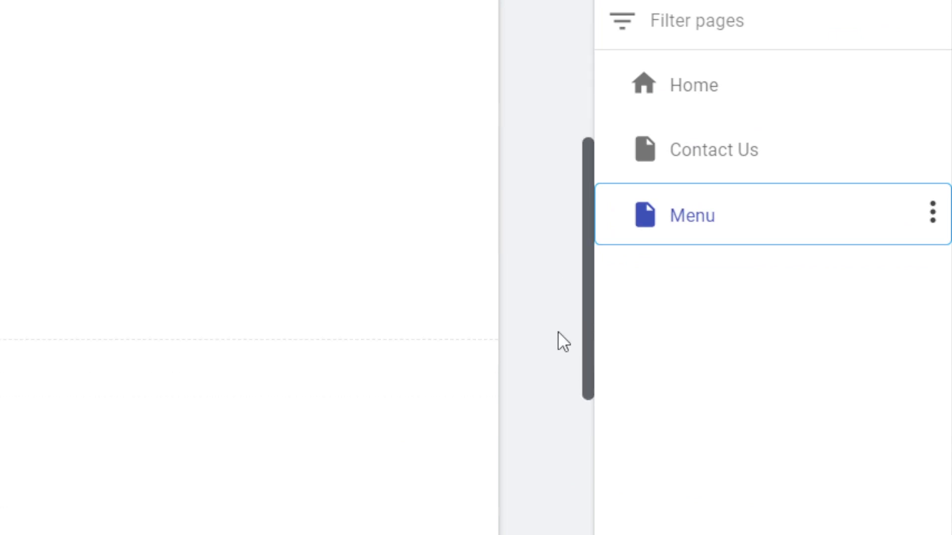
pyautogui.moveTo(557, 331); pyautogui.dragTo(561, 221)
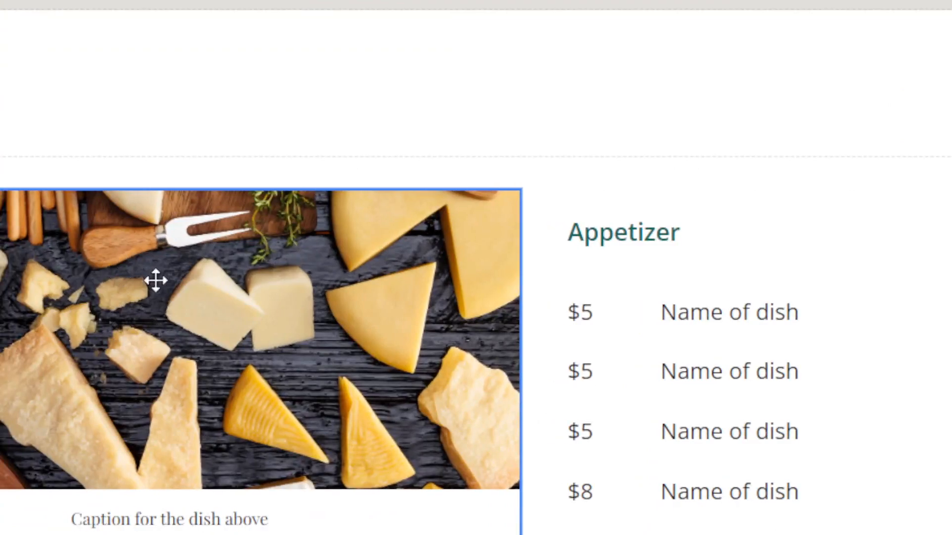
# Step: Reposition the Appetizer dish list box beside the cheese photo
pyautogui.click(696, 312)
pyautogui.click(660, 311)
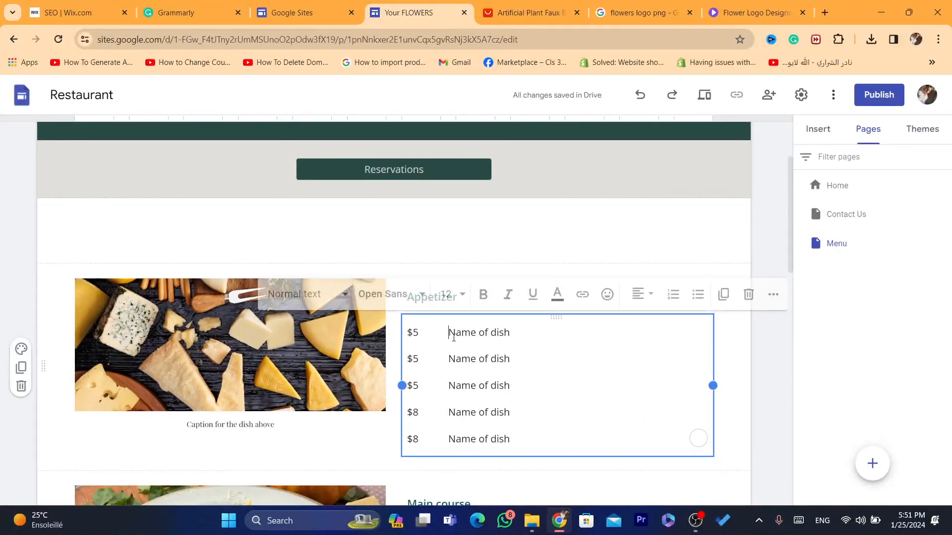
pyautogui.moveTo(660, 310); pyautogui.dragTo(744, 381)
pyautogui.click(497, 385)
pyautogui.moveTo(445, 322)
pyautogui.mouseDown()
pyautogui.moveTo(485, 332)
pyautogui.moveTo(436, 322)
pyautogui.mouseUp()
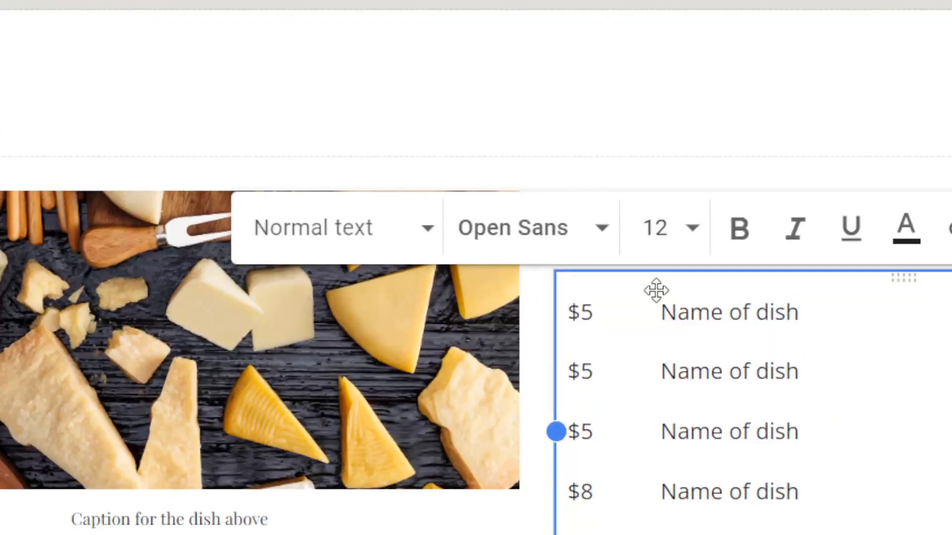
pyautogui.moveTo(634, 293); pyautogui.dragTo(636, 294)
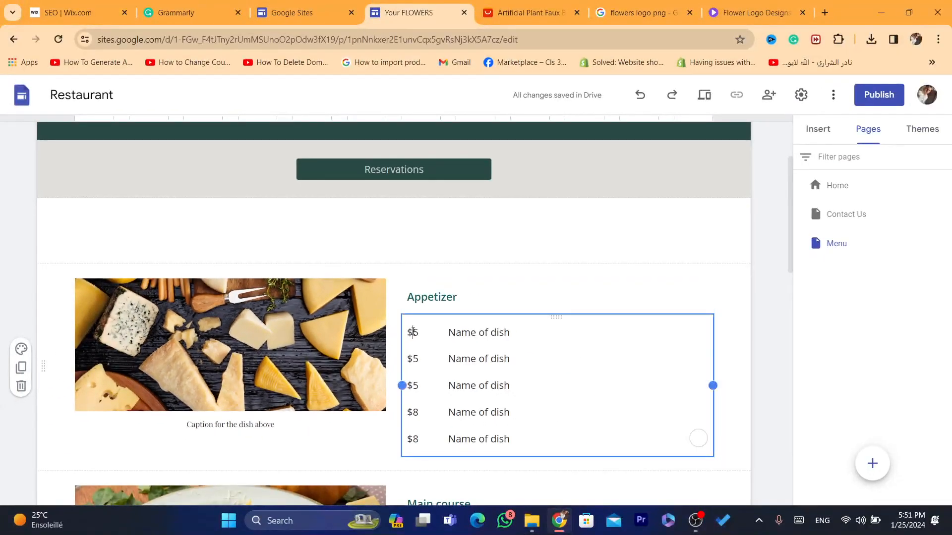
pyautogui.click(413, 331)
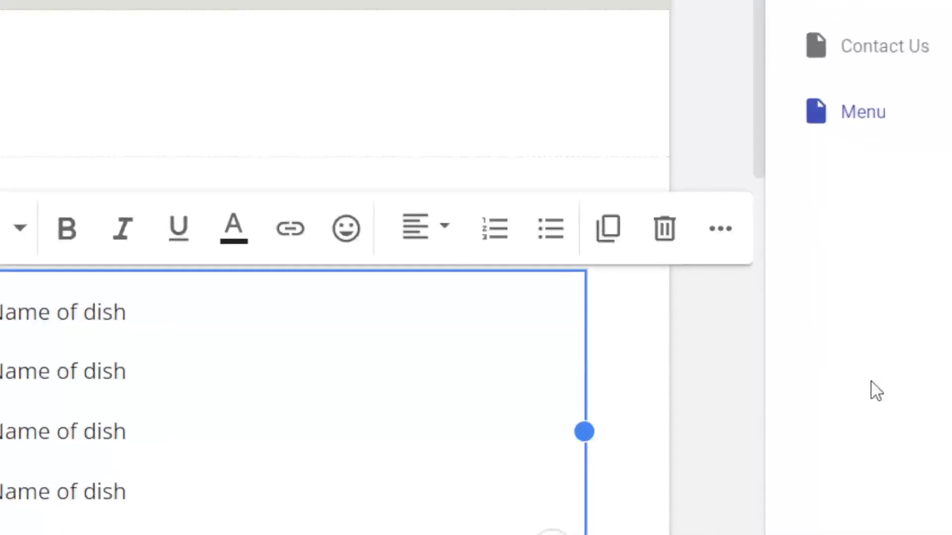
pyautogui.click(721, 51)
pyautogui.moveTo(763, 86); pyautogui.dragTo(758, 174)
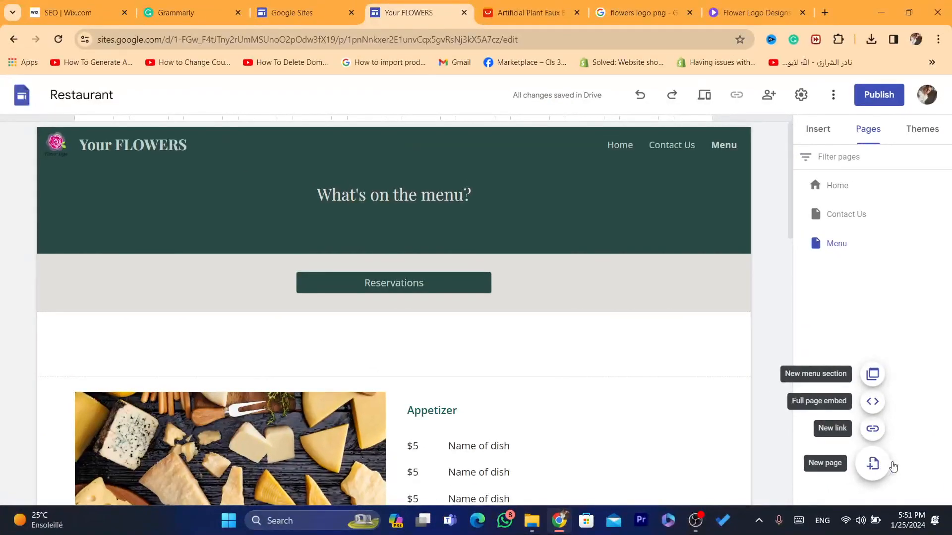
# Step: Add an 'about us' page with a text box reading 'we are a company we sell flowers'
pyautogui.click(873, 465)
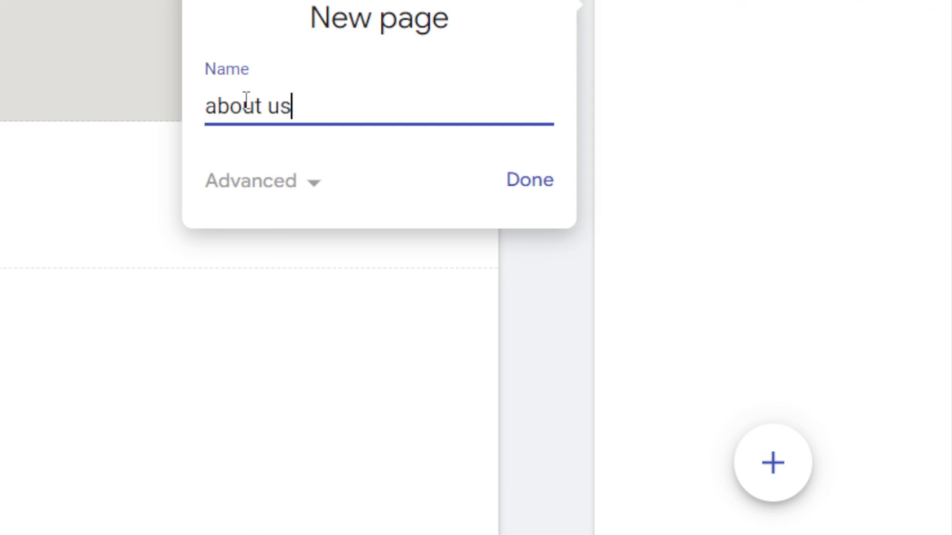
pyautogui.click(510, 186)
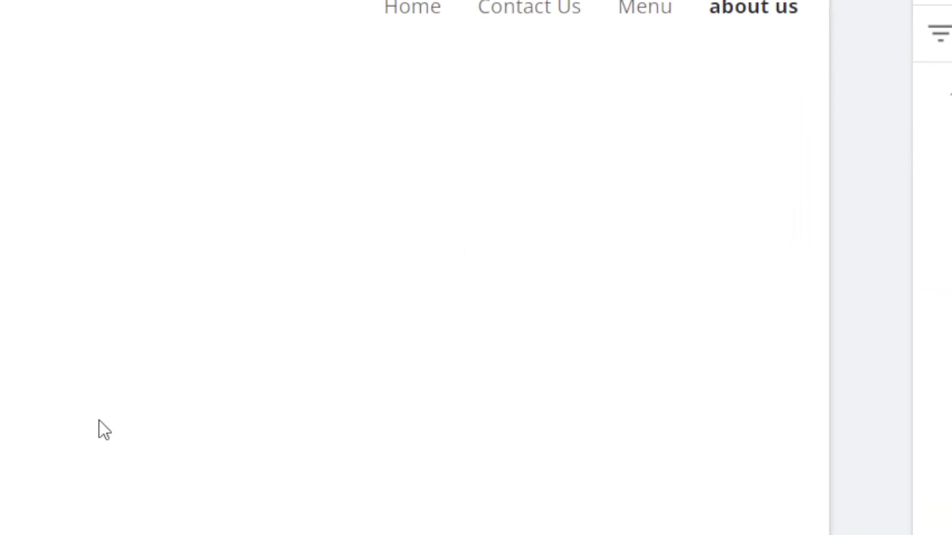
pyautogui.click(850, 86)
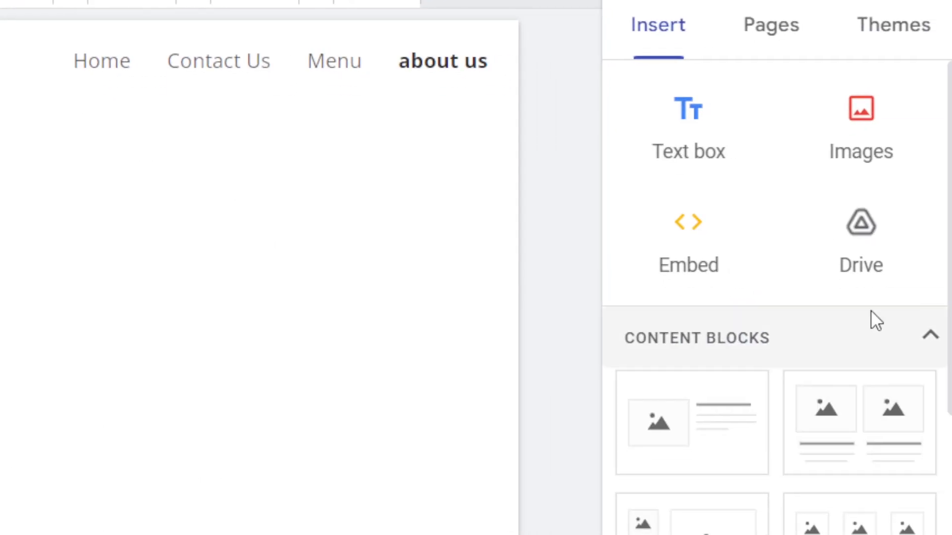
pyautogui.click(674, 125)
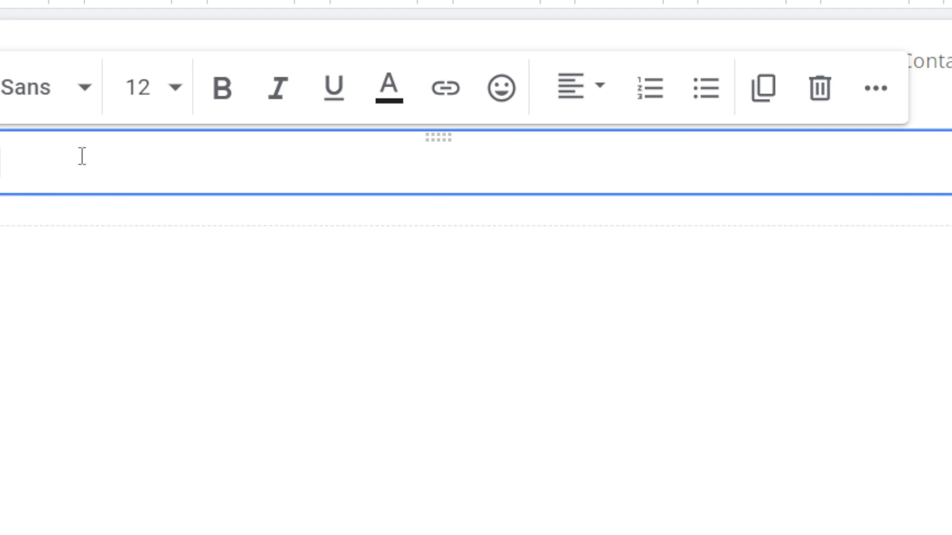
pyautogui.click(870, 216)
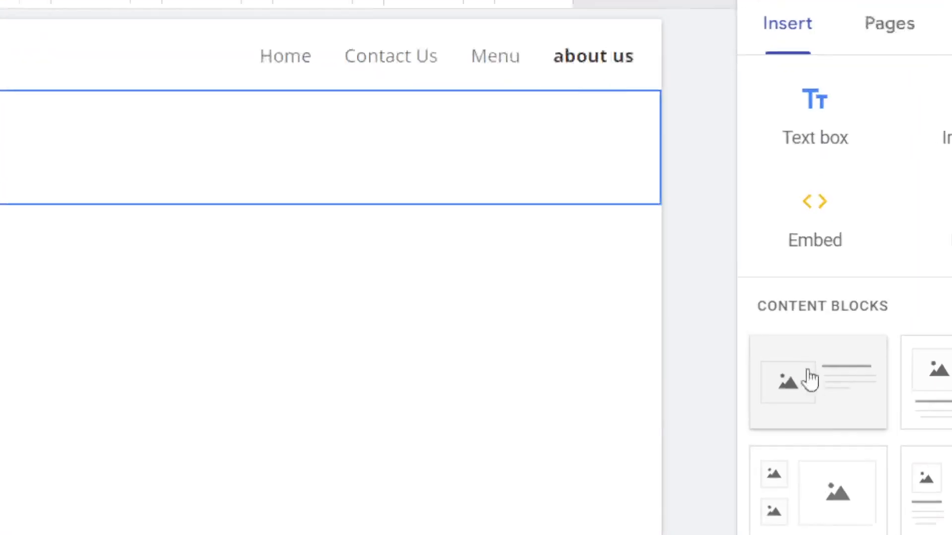
# Step: Add an image-and-text block to the about us page with the uploaded bamboo photo
pyautogui.click(833, 312)
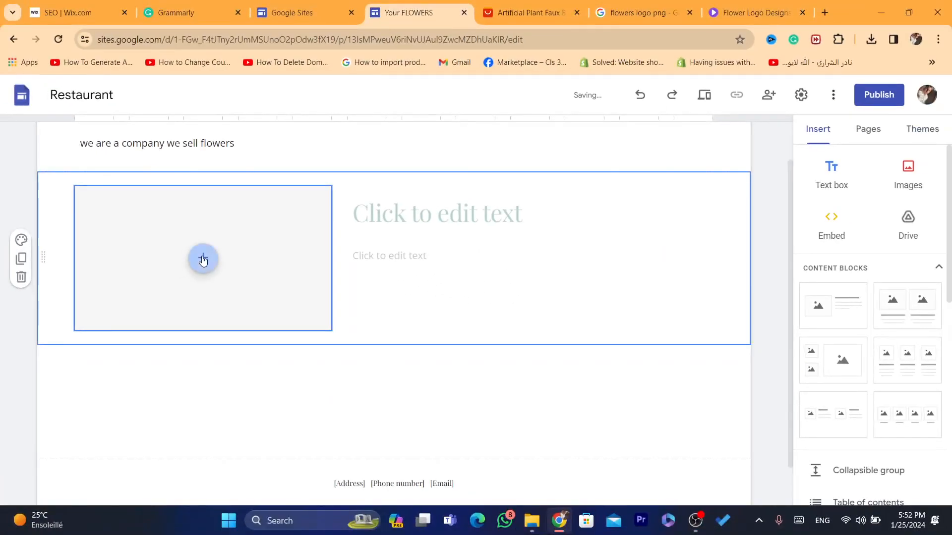
pyautogui.click(145, 274)
pyautogui.click(224, 351)
pyautogui.doubleClick(235, 150)
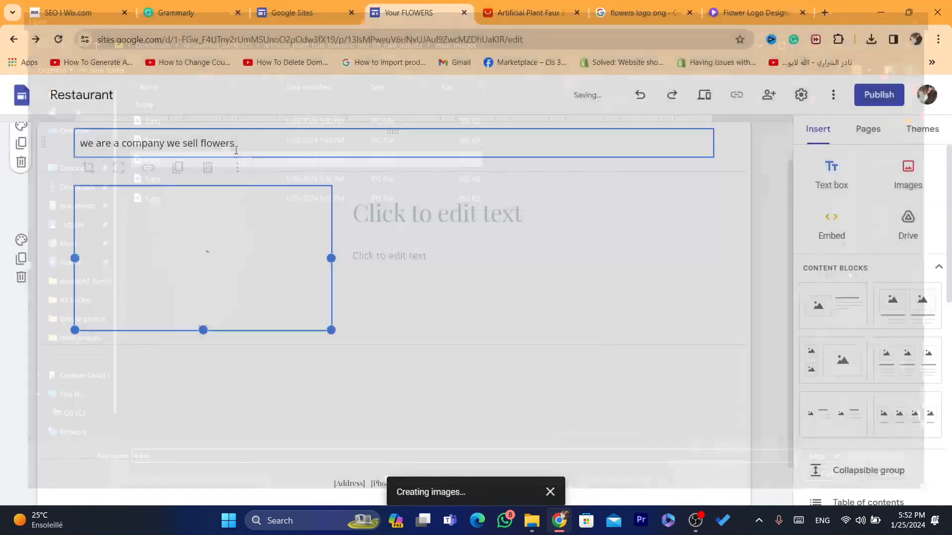
# Step: Title the block 'THE BEST FLOWERS YOU HAVE EVER SEEN'
pyautogui.click(473, 180)
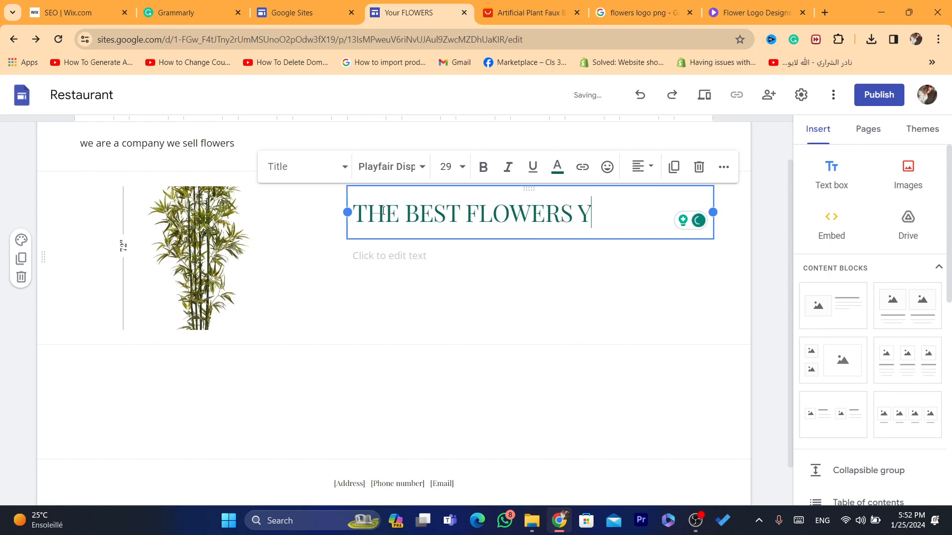
pyautogui.write('EVER SEEN')
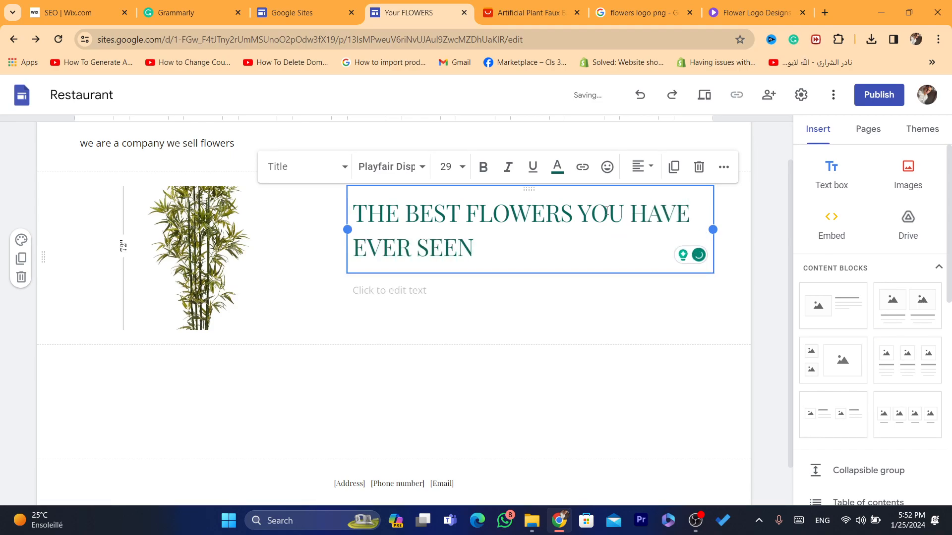
pyautogui.click(742, 263)
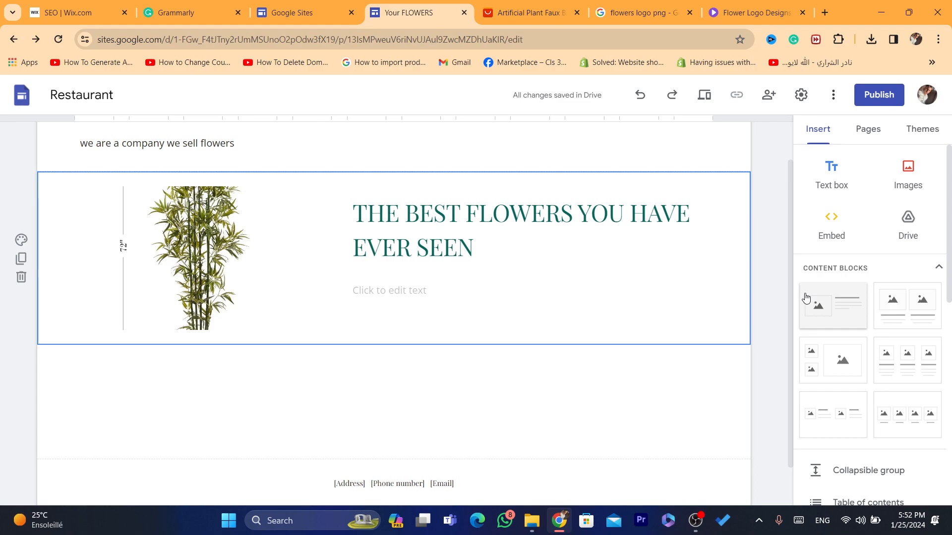
pyautogui.moveTo(794, 303); pyautogui.dragTo(784, 187)
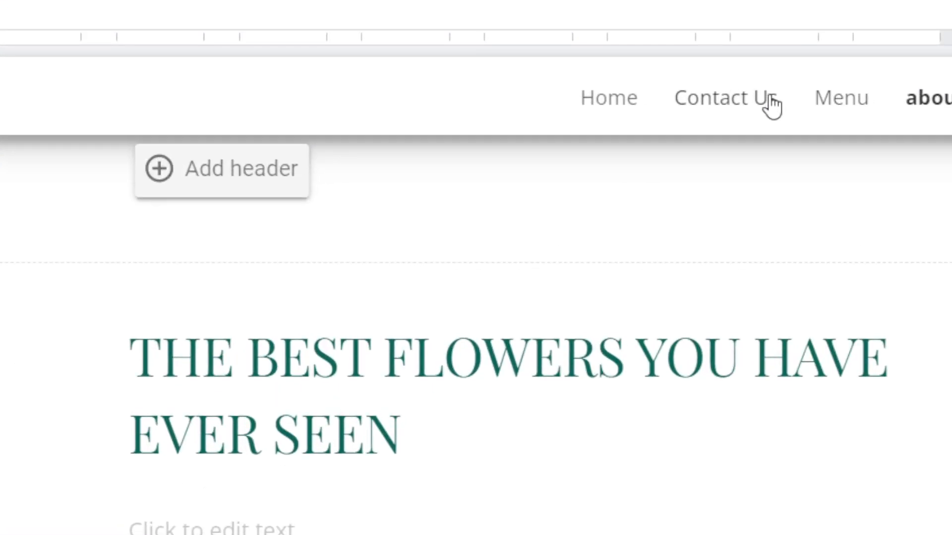
# Step: Start an Embed from the web on the Home page, then switch to the AliExpress tab
pyautogui.click(637, 102)
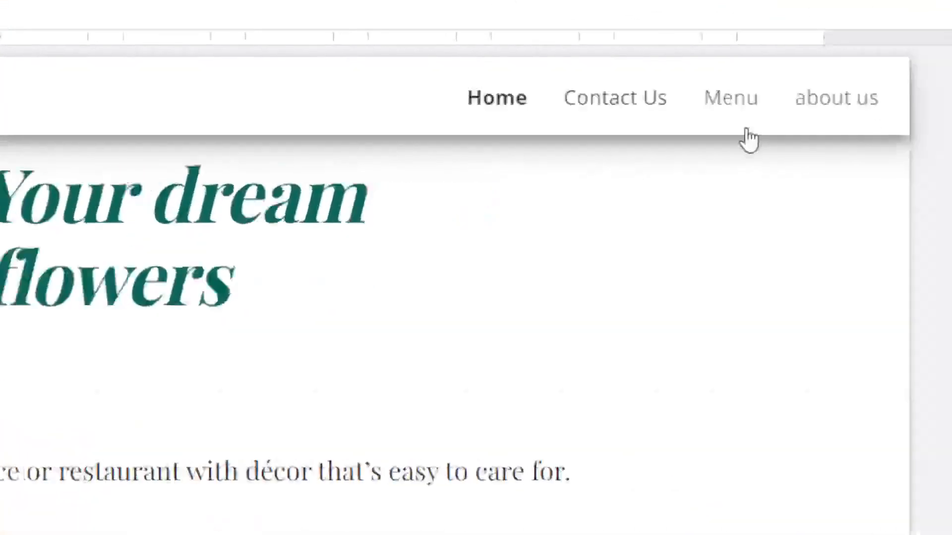
pyautogui.click(309, 300)
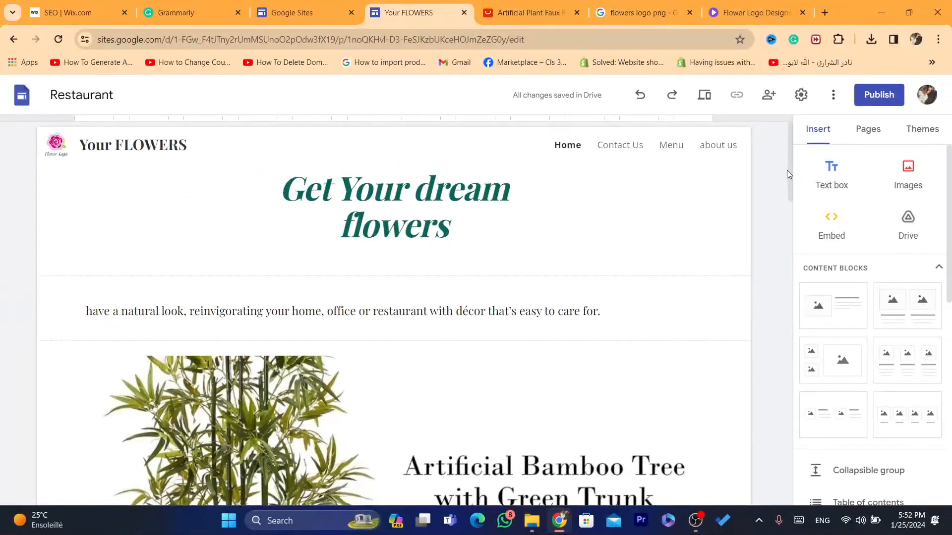
pyautogui.moveTo(789, 175); pyautogui.dragTo(784, 115)
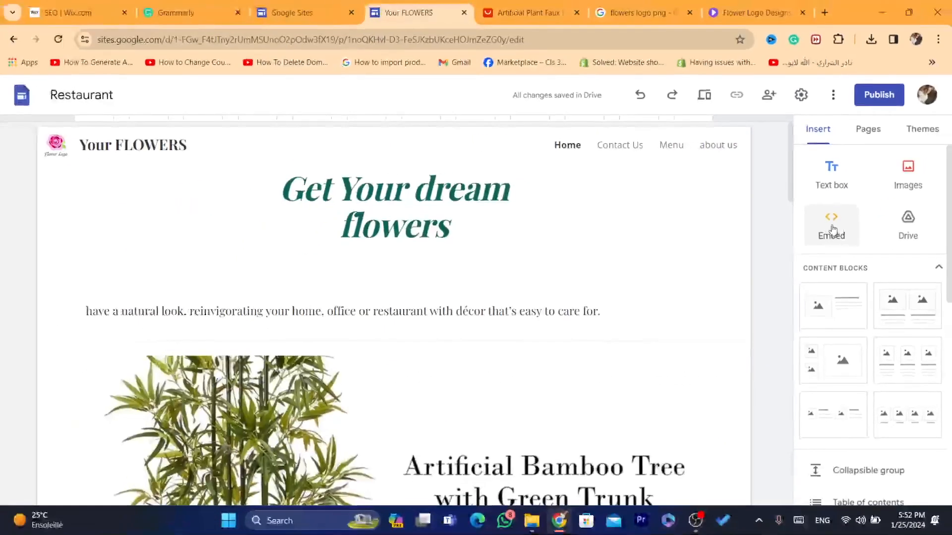
pyautogui.click(874, 337)
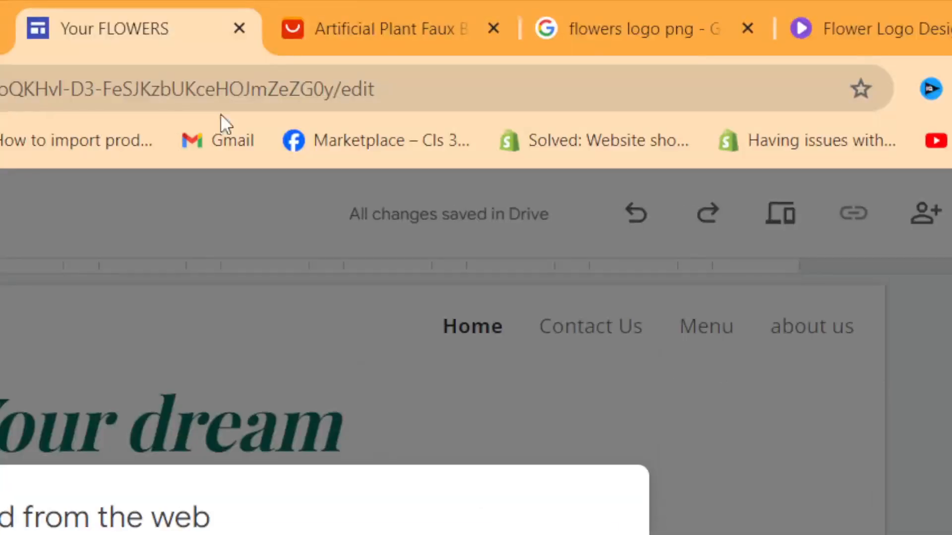
pyautogui.click(529, 3)
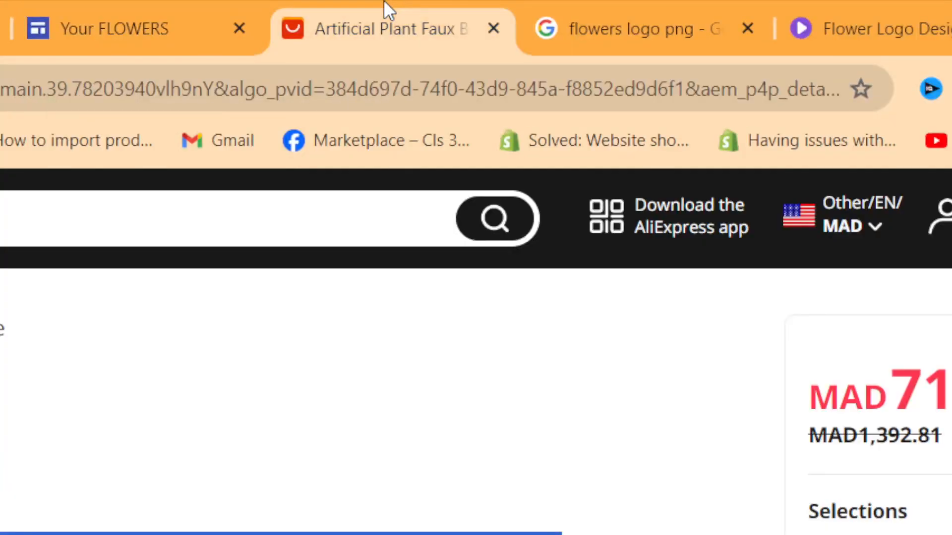
# Step: Search YouTube for 'flowers' and play the King Protea Bridal Bouquet video
pyautogui.click(333, 87)
pyautogui.write('y')
pyautogui.press('Return')
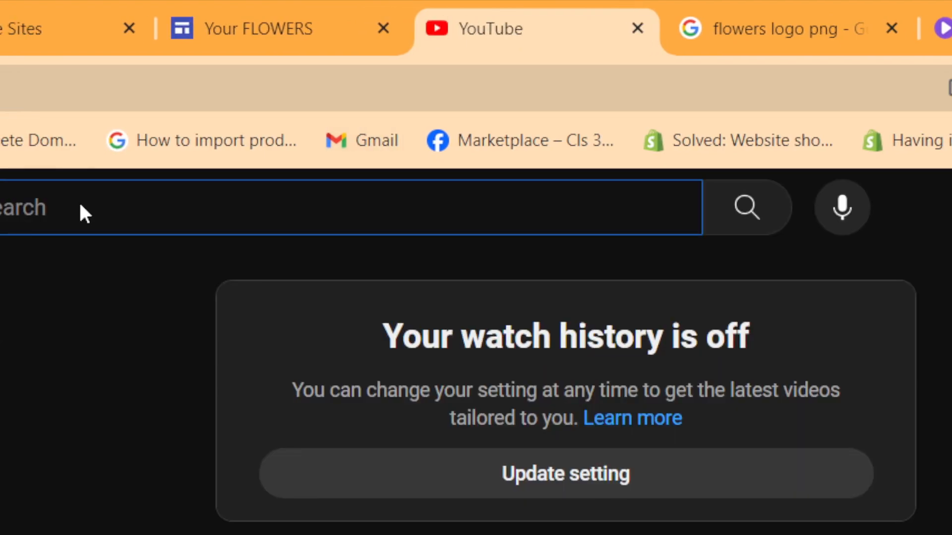
pyautogui.write('flowers')
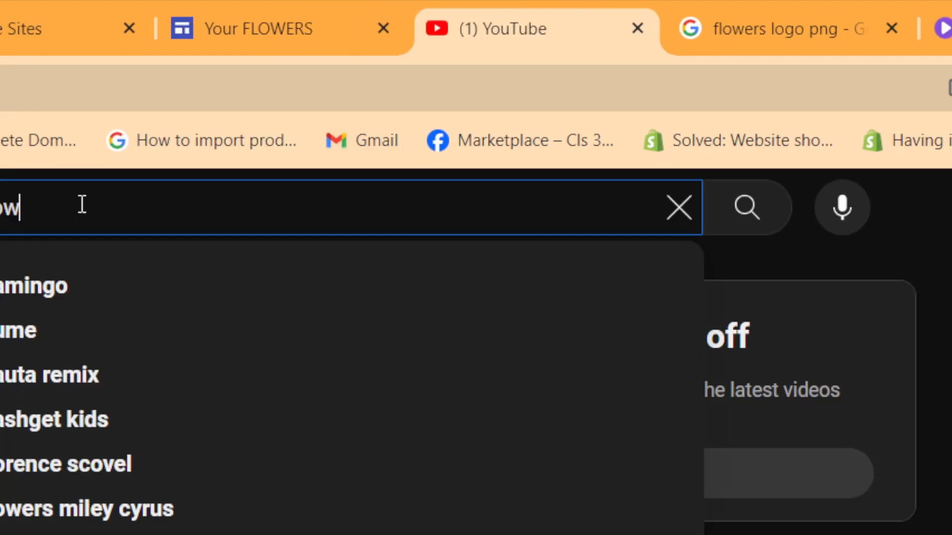
pyautogui.press('Return')
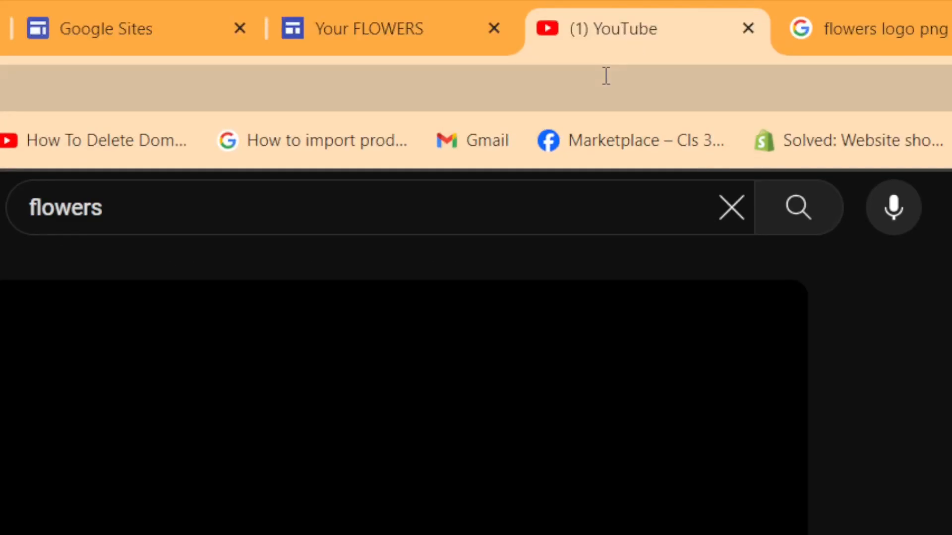
pyautogui.click(605, 77)
pyautogui.hotkey('ctrl', 'c')
# Step: Paste the video's link into the Sites embed dialog's By URL field
pyautogui.click(433, 292)
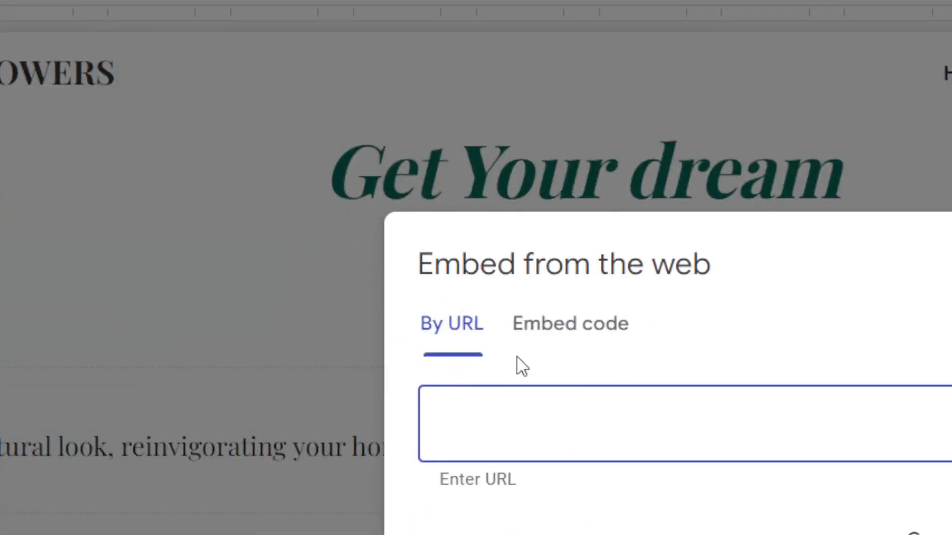
pyautogui.click(530, 303)
pyautogui.click(439, 283)
pyautogui.hotkey('ctrl', 'v')
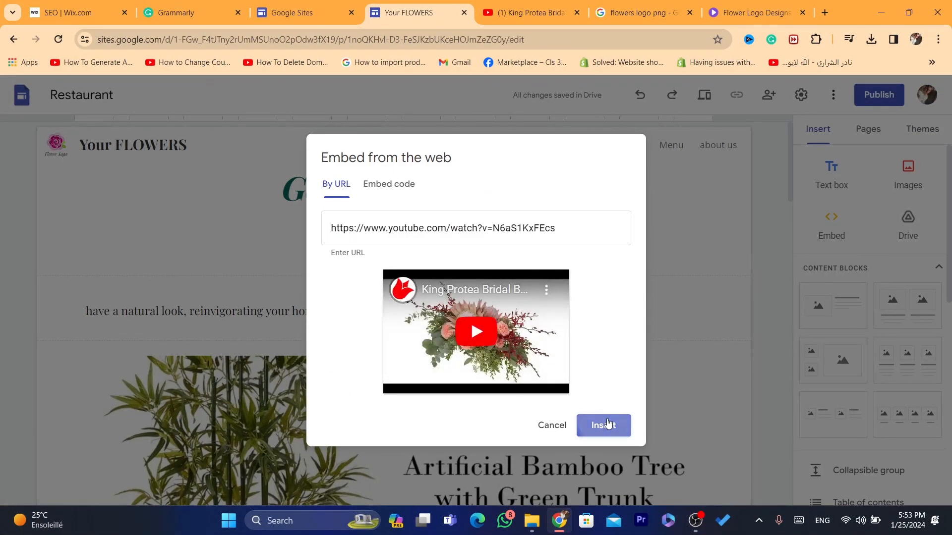
# Step: Insert the King Protea Bridal Bouquet video and place it full-width below Press coverage
pyautogui.click(604, 425)
pyautogui.moveTo(335, 296); pyautogui.dragTo(438, 384)
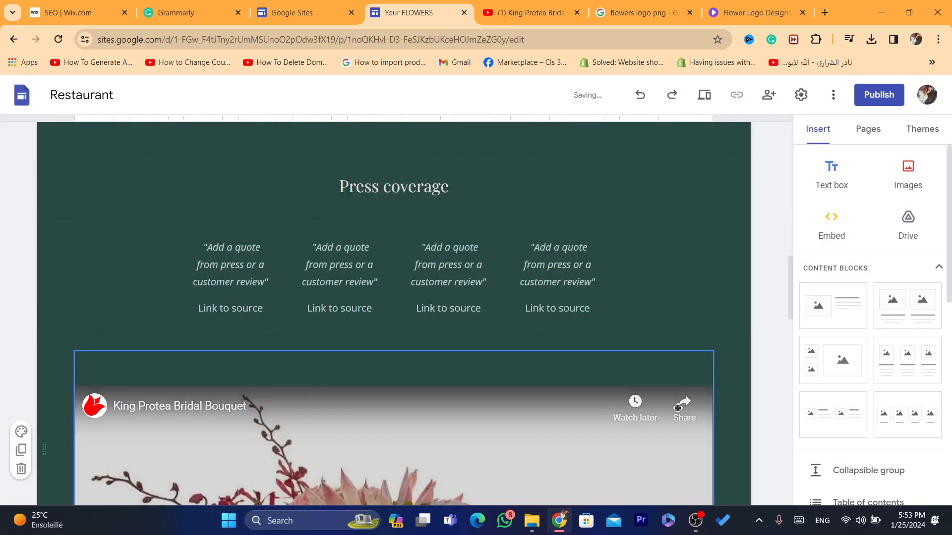
pyautogui.moveTo(599, 427); pyautogui.dragTo(560, 375)
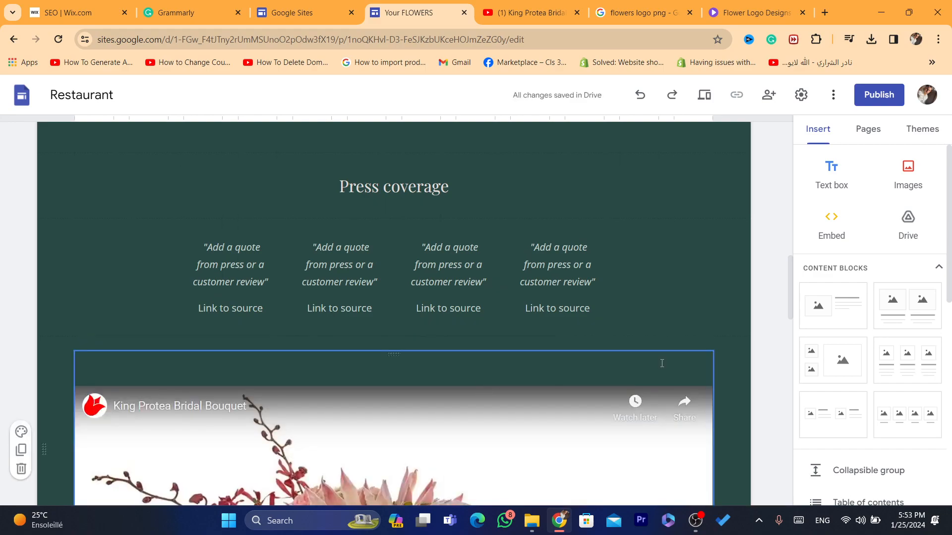
pyautogui.moveTo(792, 284); pyautogui.dragTo(798, 323)
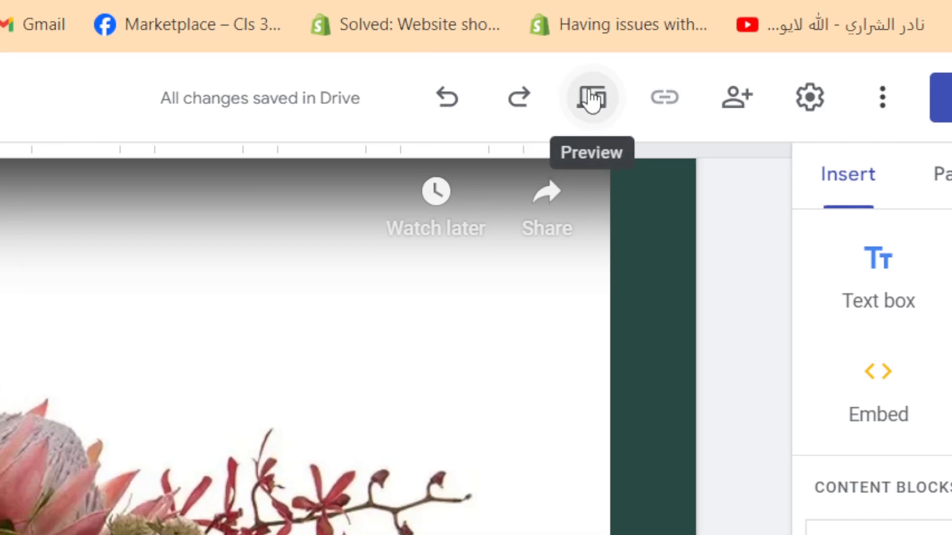
# Step: Preview the site in phone layout, scrolling through the video and bamboo description
pyautogui.click(590, 98)
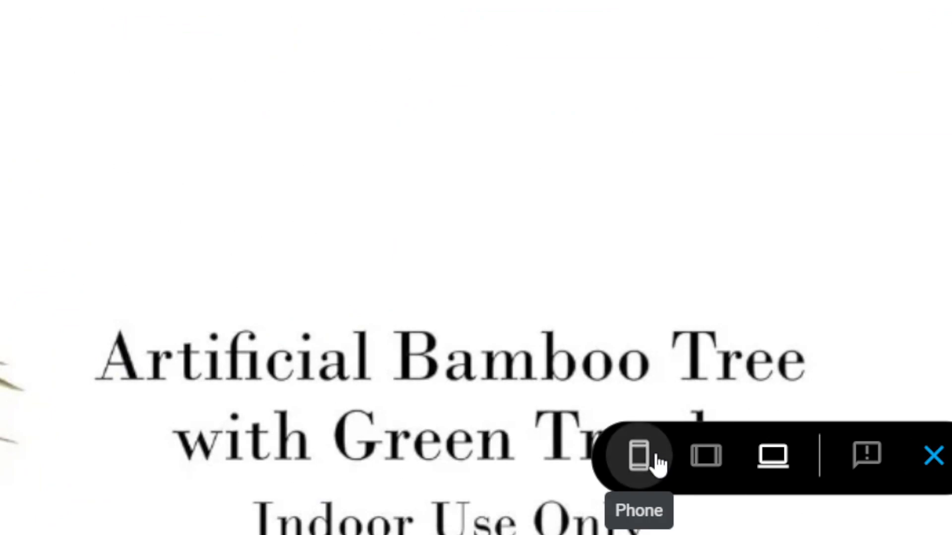
pyautogui.click(658, 463)
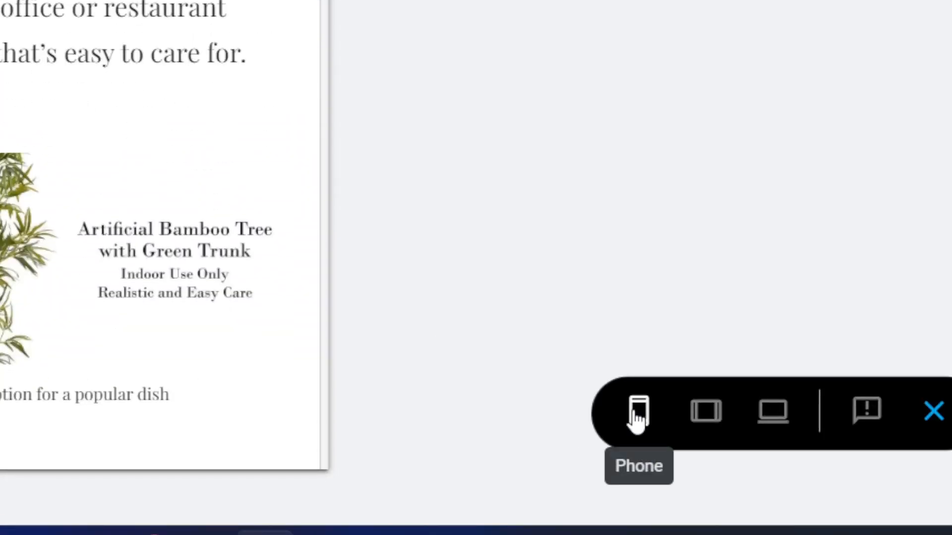
pyautogui.moveTo(319, 84); pyautogui.dragTo(301, 403)
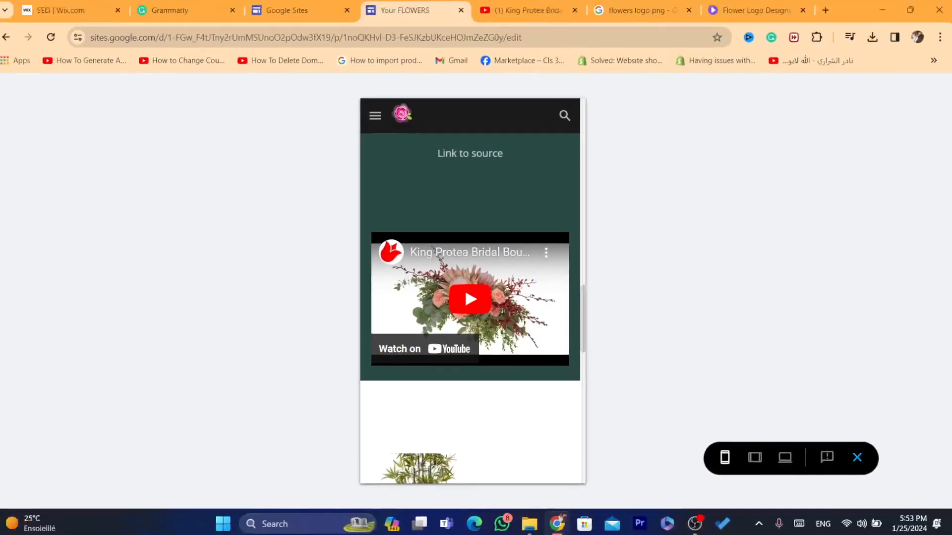
pyautogui.moveTo(585, 335); pyautogui.dragTo(574, 476)
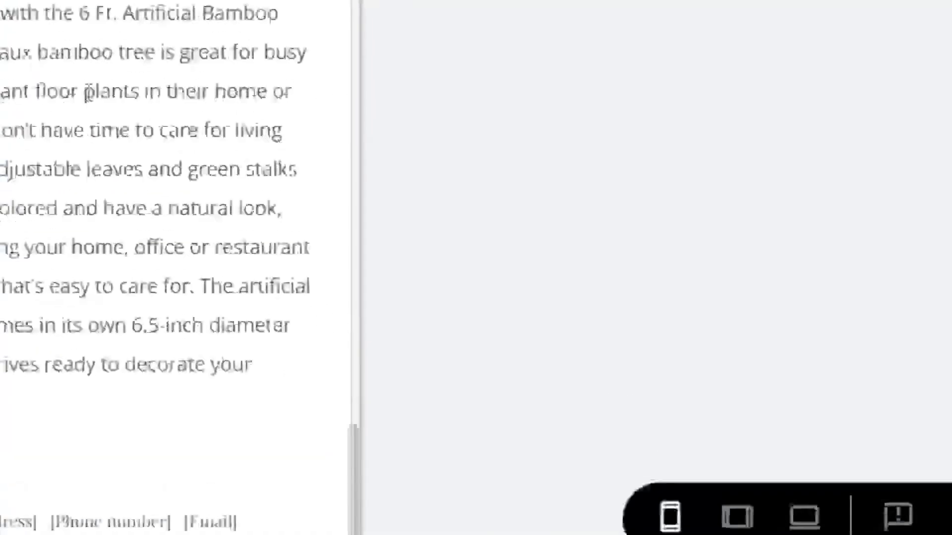
pyautogui.moveTo(441, 213); pyautogui.dragTo(459, 232)
pyautogui.moveTo(121, 130); pyautogui.dragTo(260, 379)
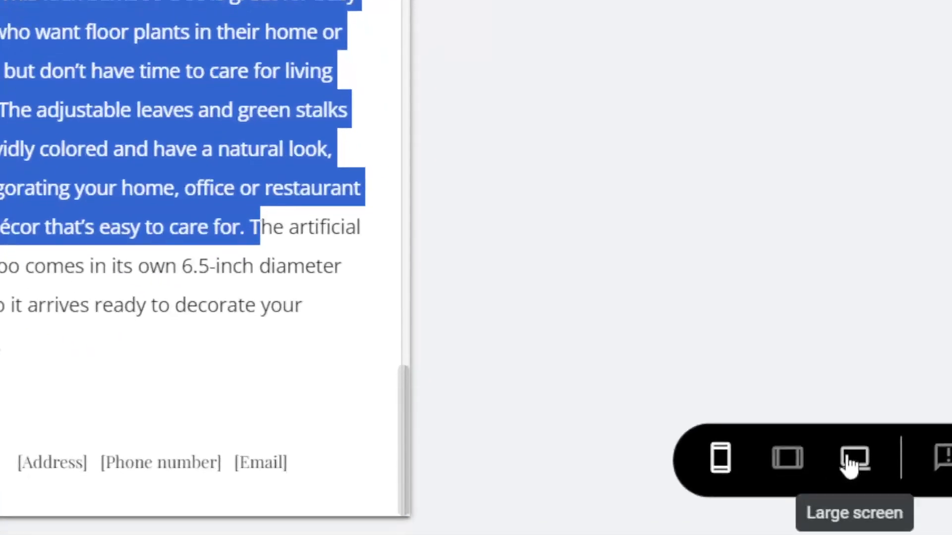
# Step: View the preview at large-screen width and advance the bamboo carousel to the pot diameter image
pyautogui.click(785, 455)
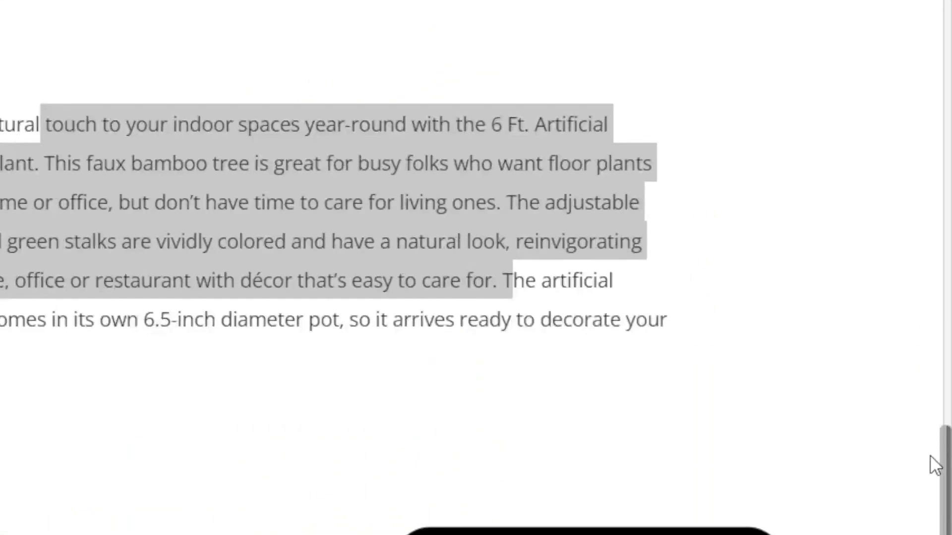
pyautogui.moveTo(945, 455)
pyautogui.mouseDown()
pyautogui.moveTo(946, 243)
pyautogui.moveTo(917, 415)
pyautogui.moveTo(934, 453)
pyautogui.mouseUp()
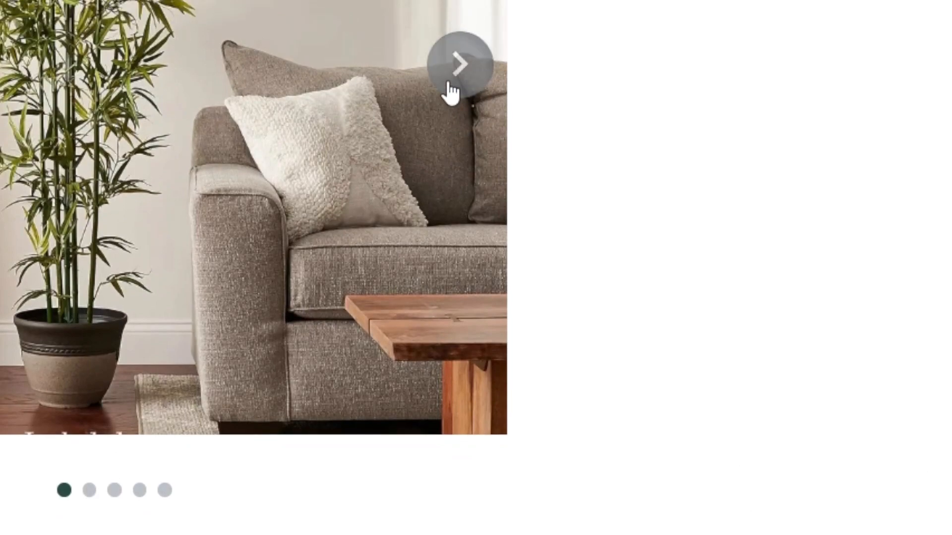
pyautogui.click(452, 92)
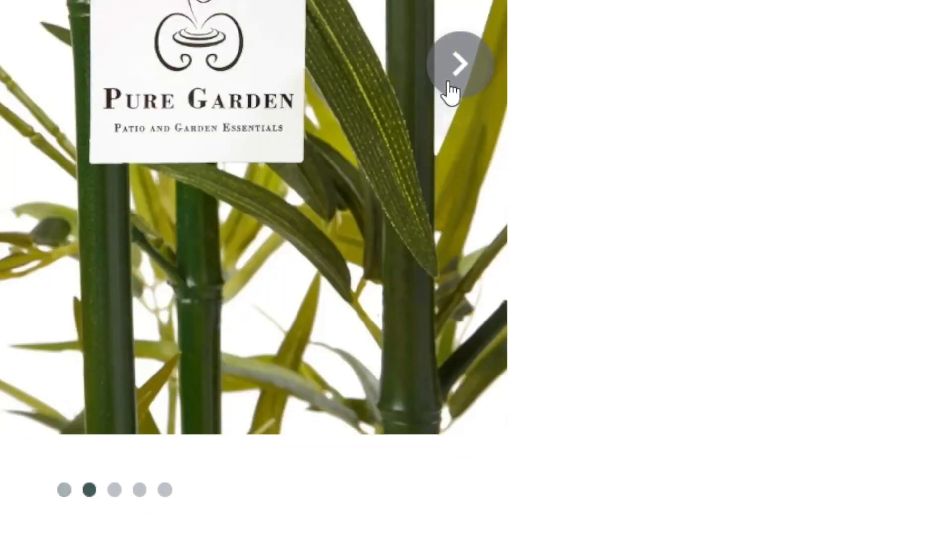
pyautogui.click(452, 93)
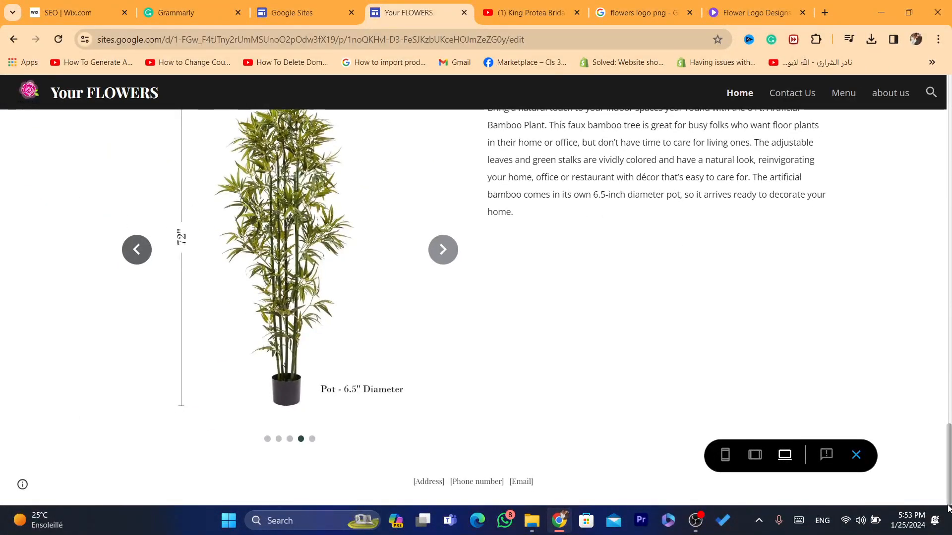
pyautogui.scroll(3, 598, 327)
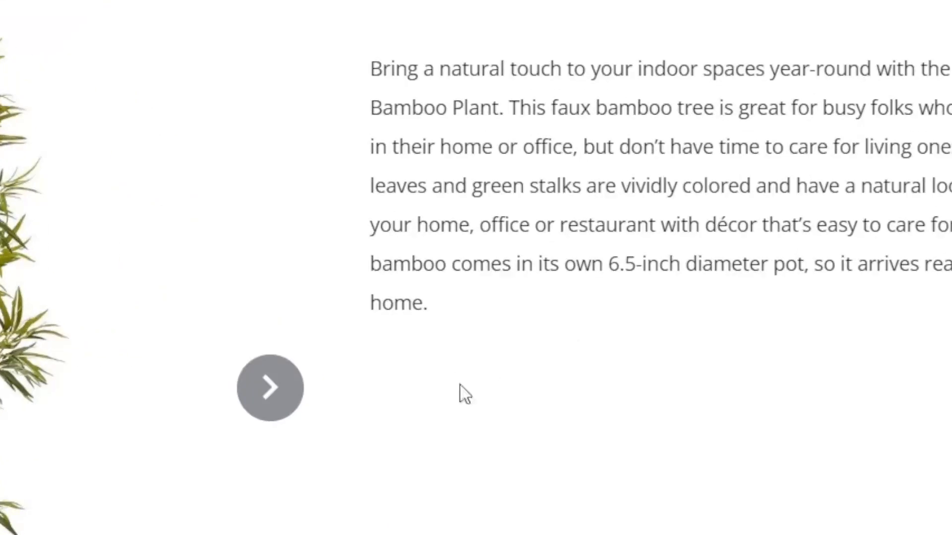